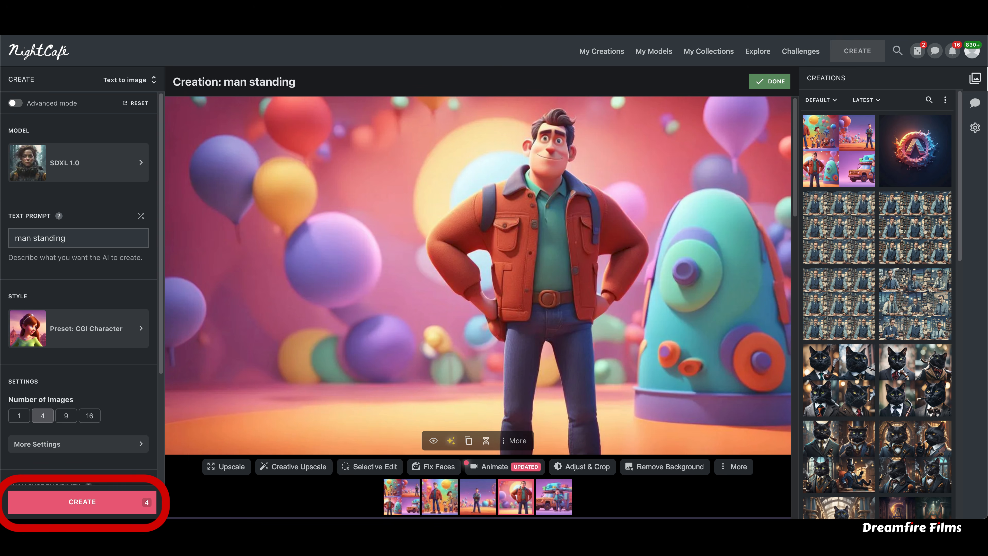
Select the generated image of the man beside the van and set its Creative Upscale size to 2.00x (2688*1536px)
left_click(554, 496)
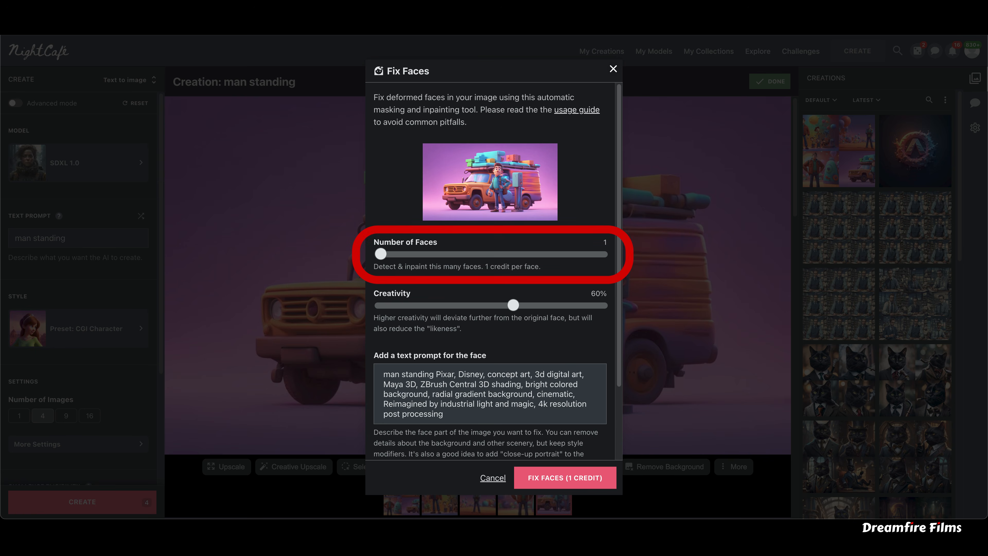
scroll(490, 272, "down", 2)
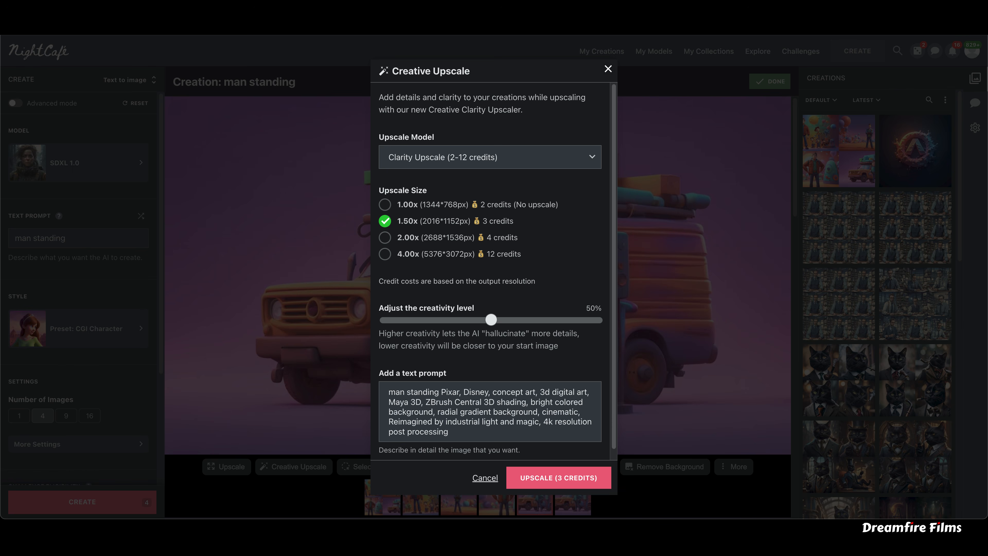
left_click(384, 237)
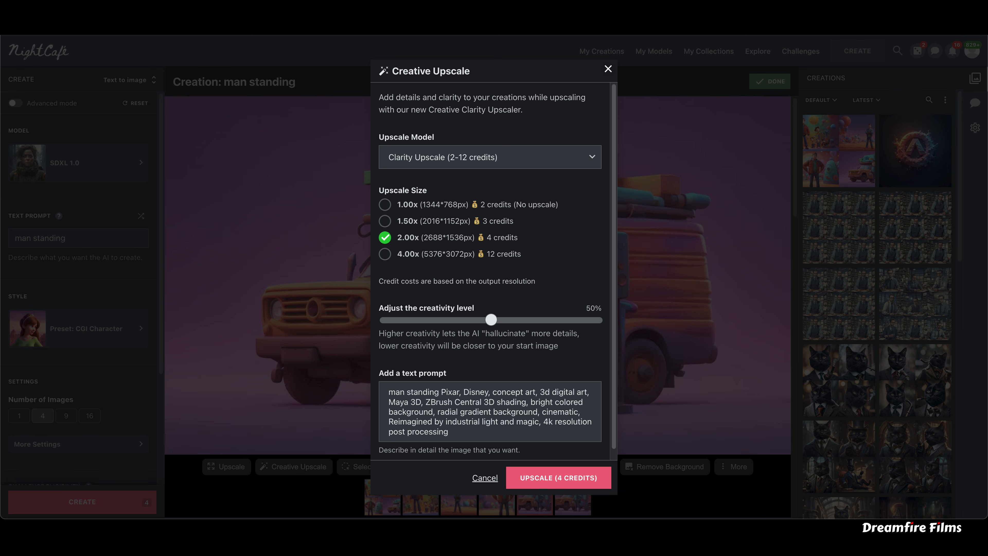
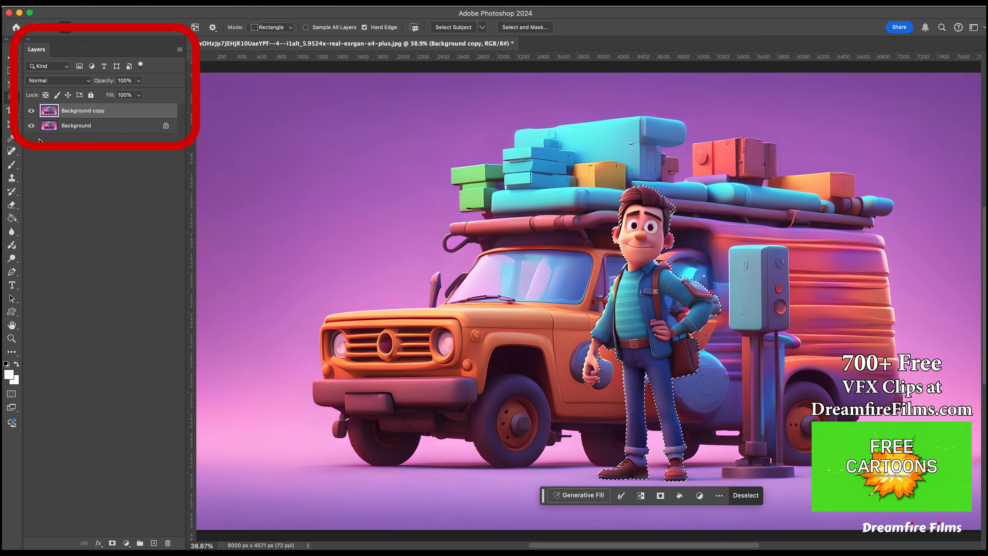
In Photoshop, hide the original Background layer beneath the Background copy
left_click(31, 125)
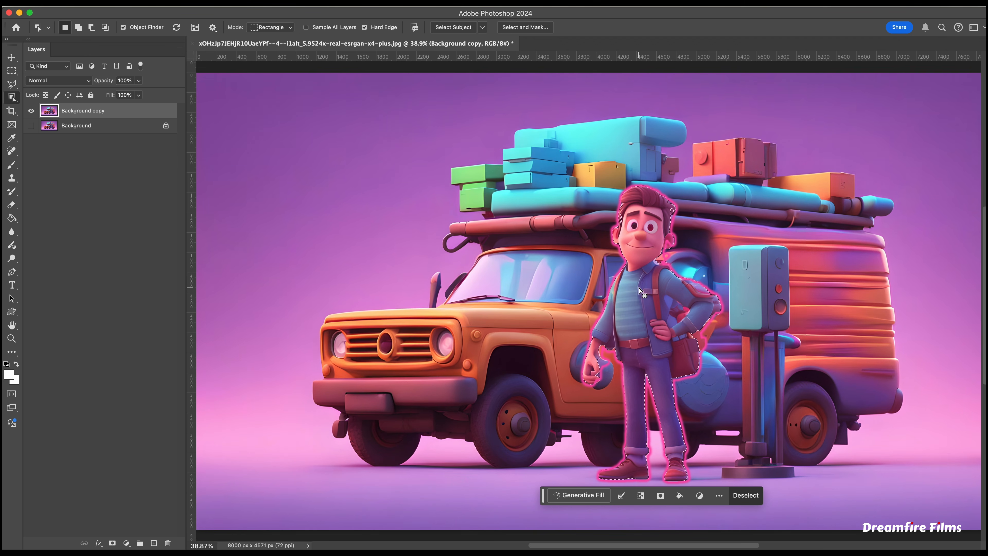
Try to cut out the man by inverting his selection, deleting the surroundings and deselecting
right_click(639, 290)
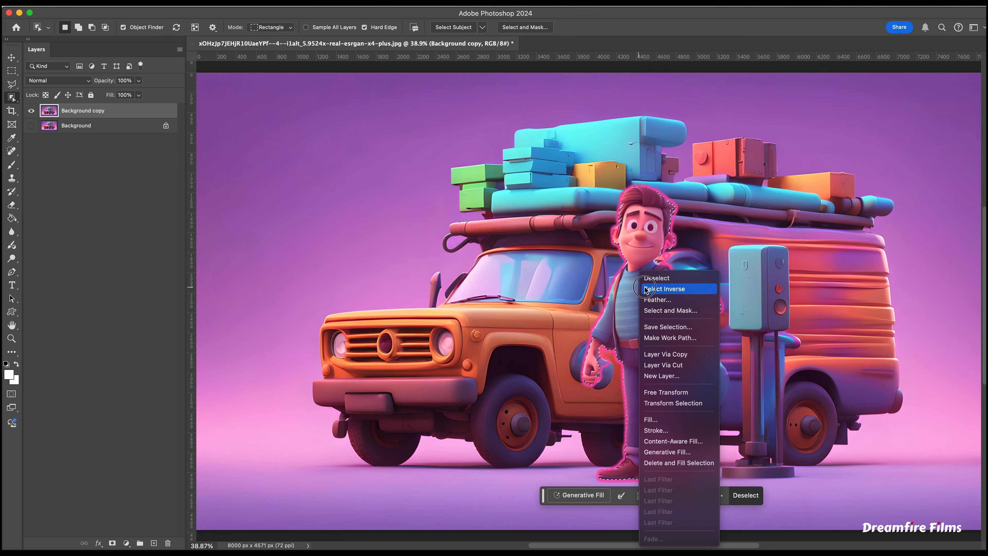
left_click(645, 289)
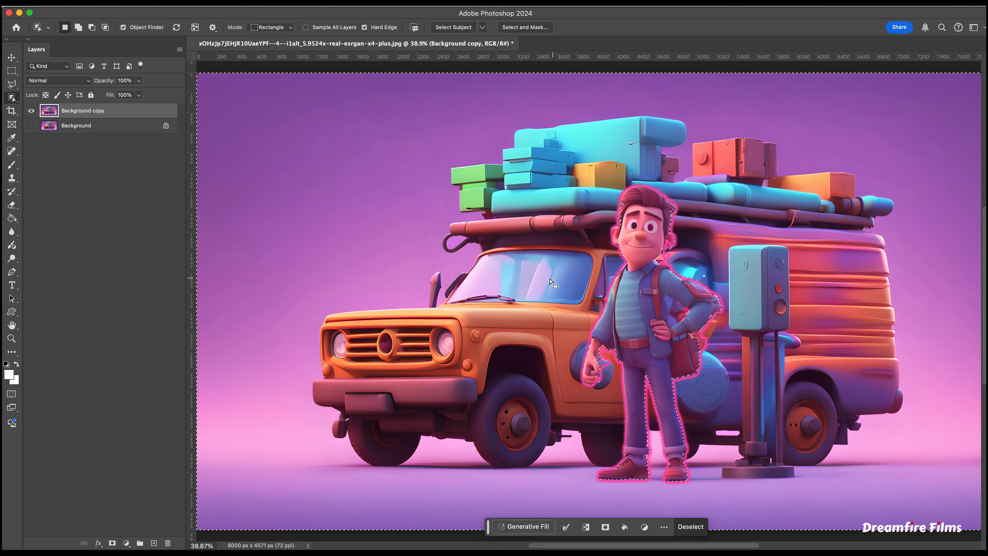
key("Delete")
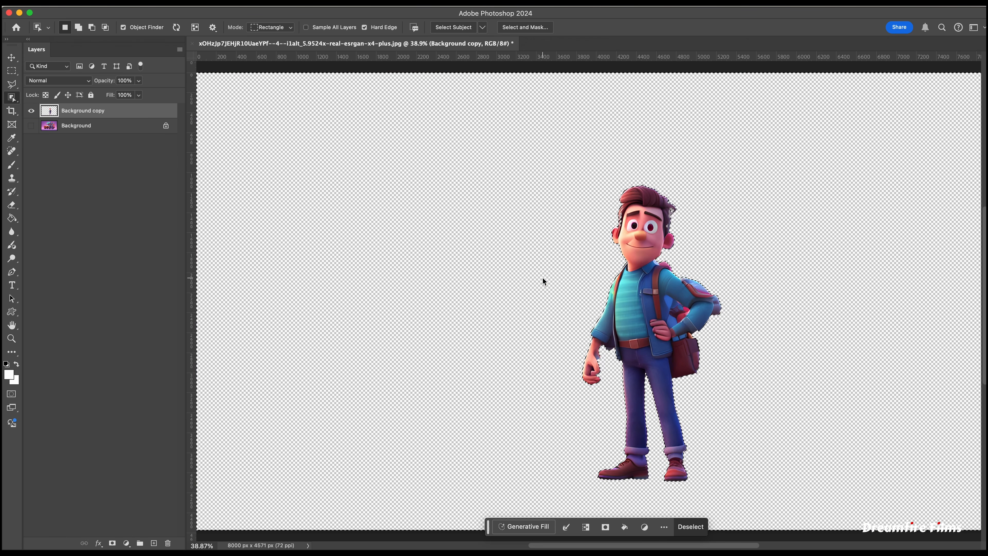
key("super+d")
Try moving the cut-out man toward the canvas centre and examine the edges of his hair closely
left_click(14, 58)
left_click_drag(643, 312, 549, 296)
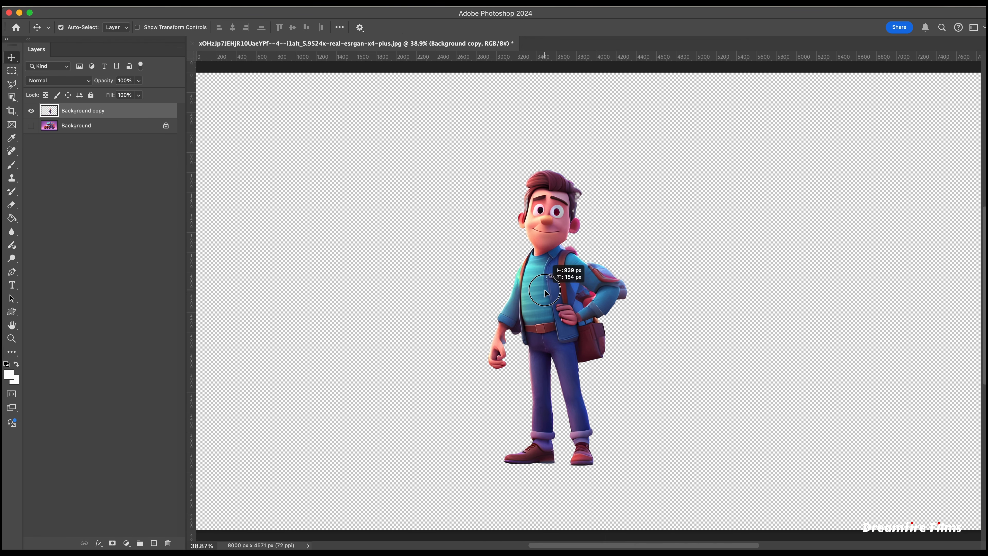
scroll(556, 194, "up", 10)
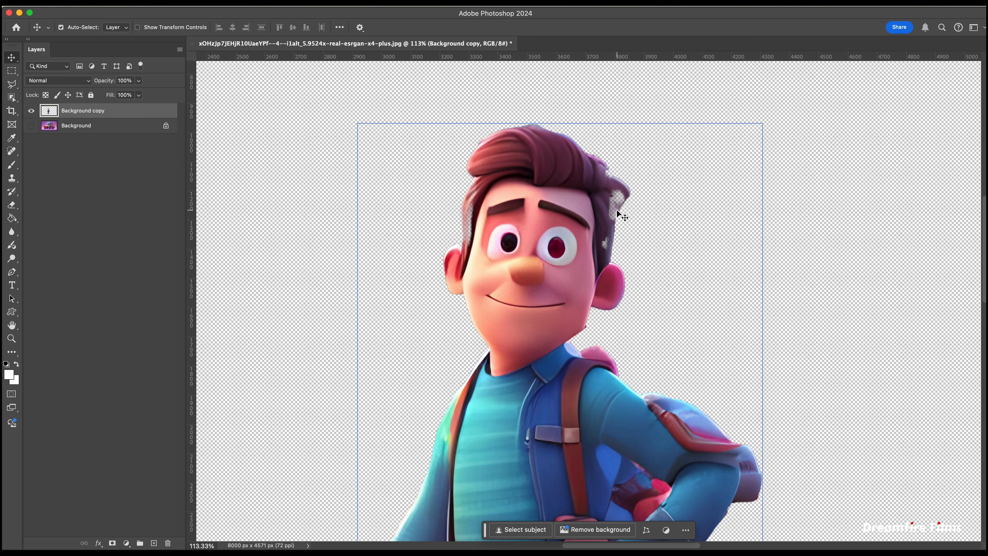
scroll(618, 200, "down", 4)
scroll(618, 198, "up", 2)
scroll(618, 198, "down", 8)
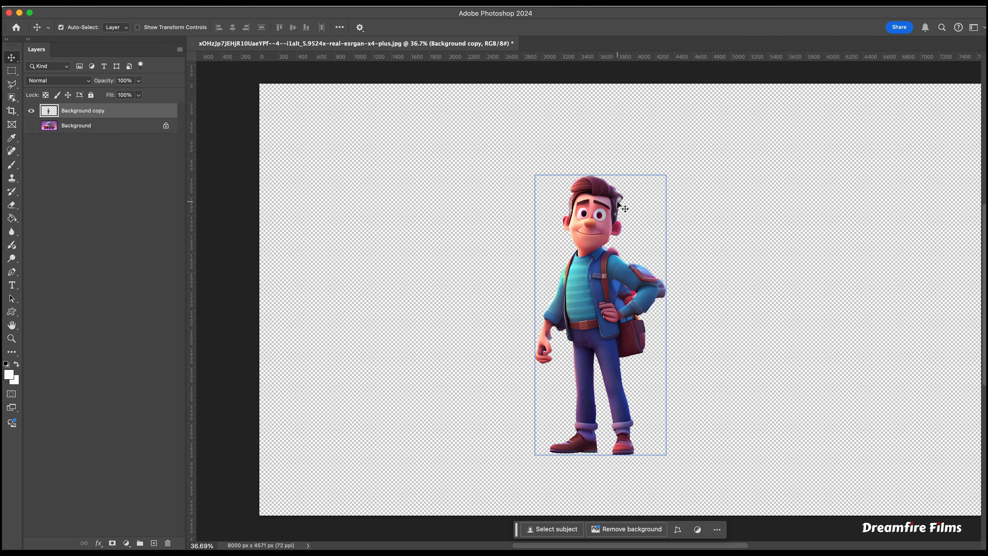
Undo the man's move and the background deletion to return to the selection around the man
key("super+z")
key("super+z")
key("super+z")
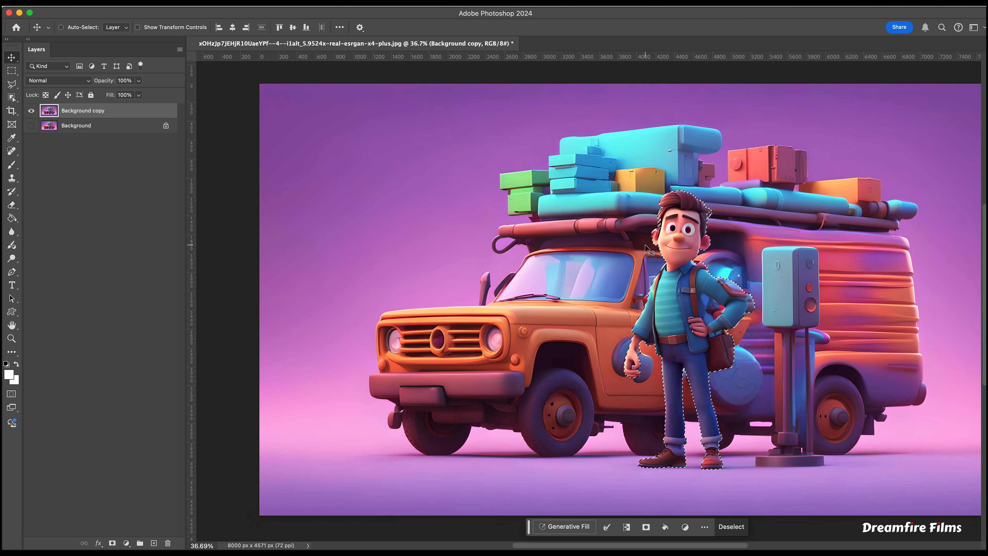
Activate the Quick Selection Tool for adding around the man's head, with brush size 83 px and hardness 26%
scroll(646, 249, "up", 7)
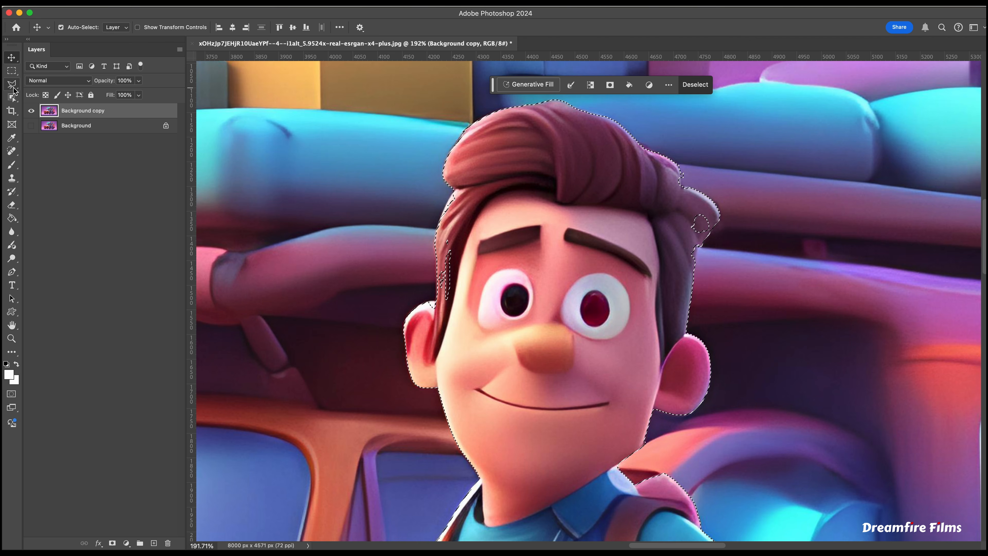
left_click(13, 97)
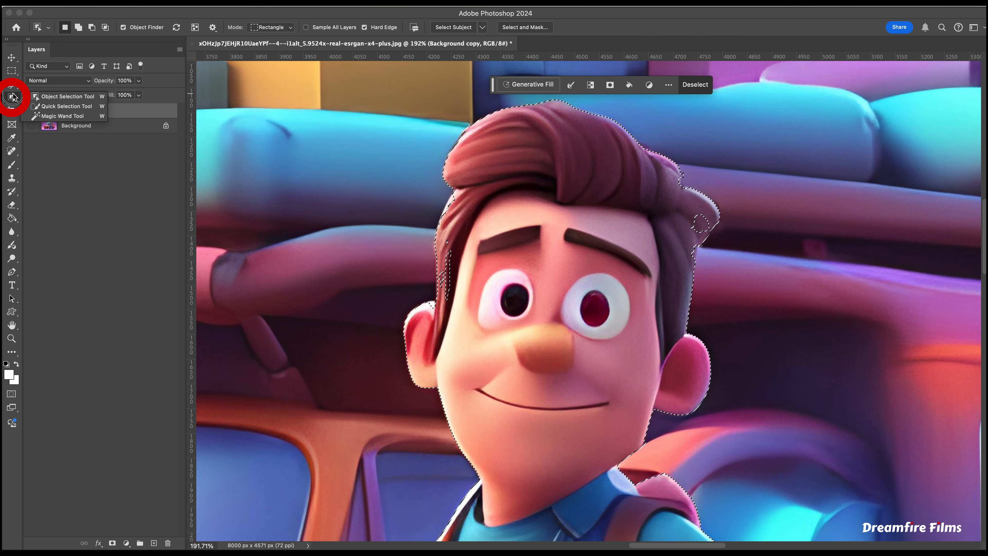
left_click(60, 111)
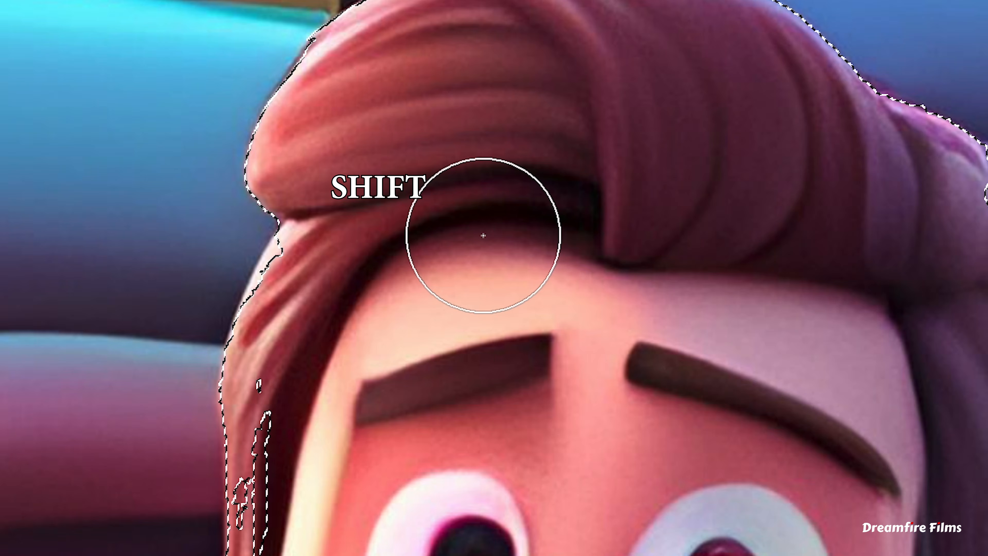
left_click(482, 235, "shift")
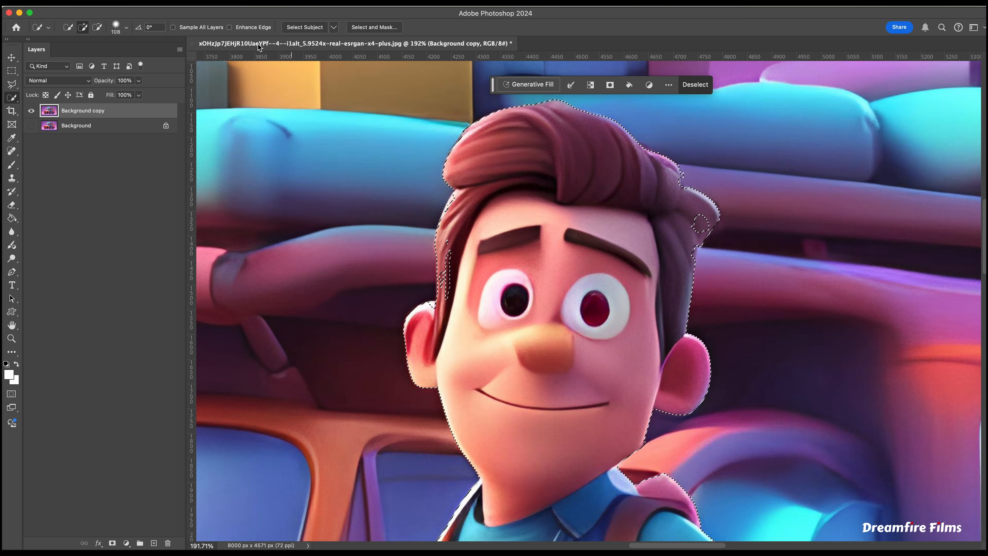
left_click(125, 28)
left_click_drag(120, 56, 110, 56)
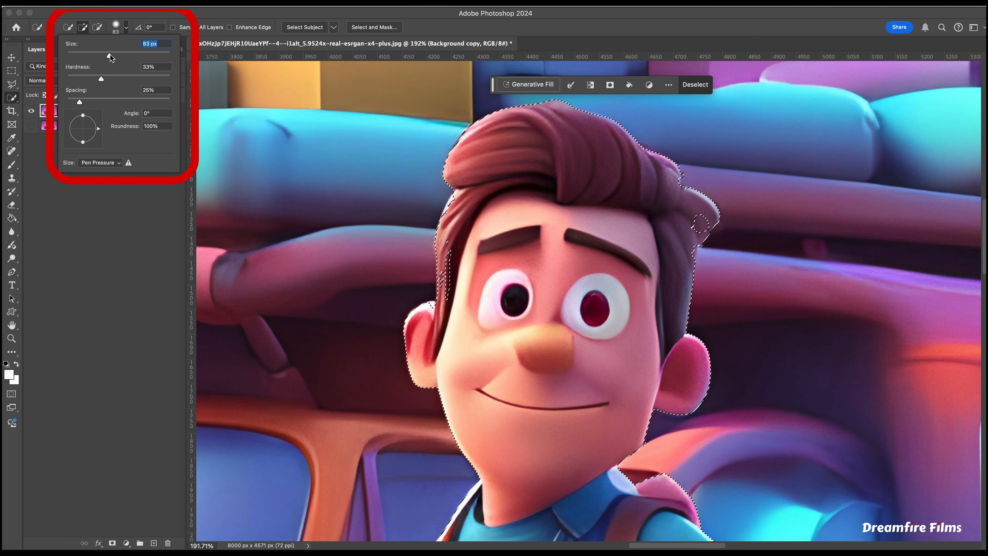
left_click_drag(101, 79, 94, 83)
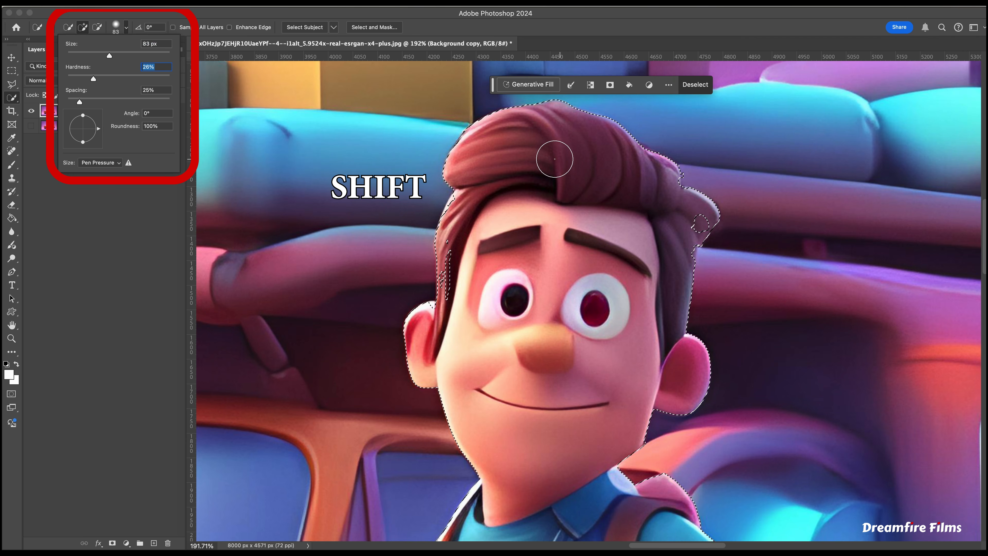
Add the missing hair areas on both sides of the man's head to the selection and correct its outline
mouse_move(495, 154)
left_mouse_down()
mouse_move(476, 170)
mouse_move(465, 212)
mouse_move(466, 349)
left_mouse_up()
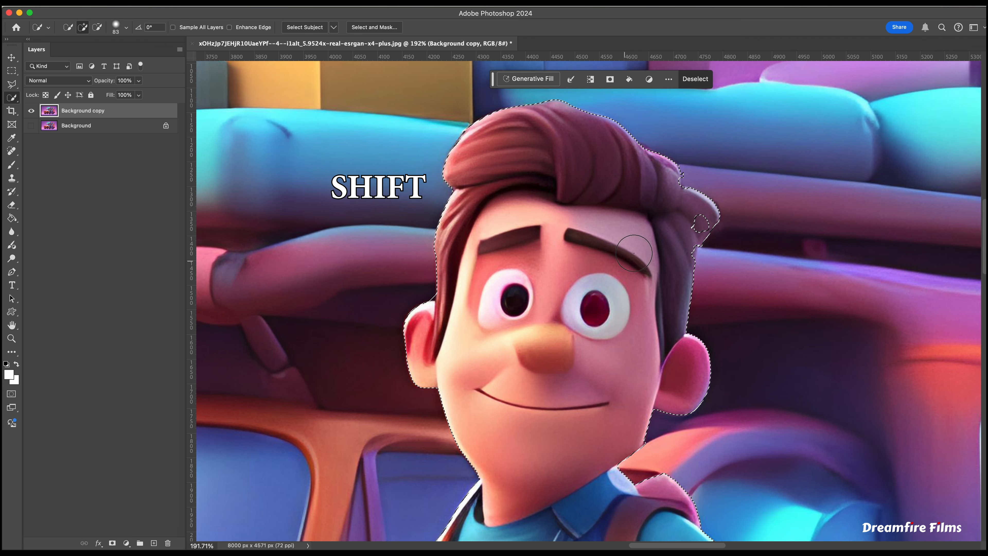
key("alt")
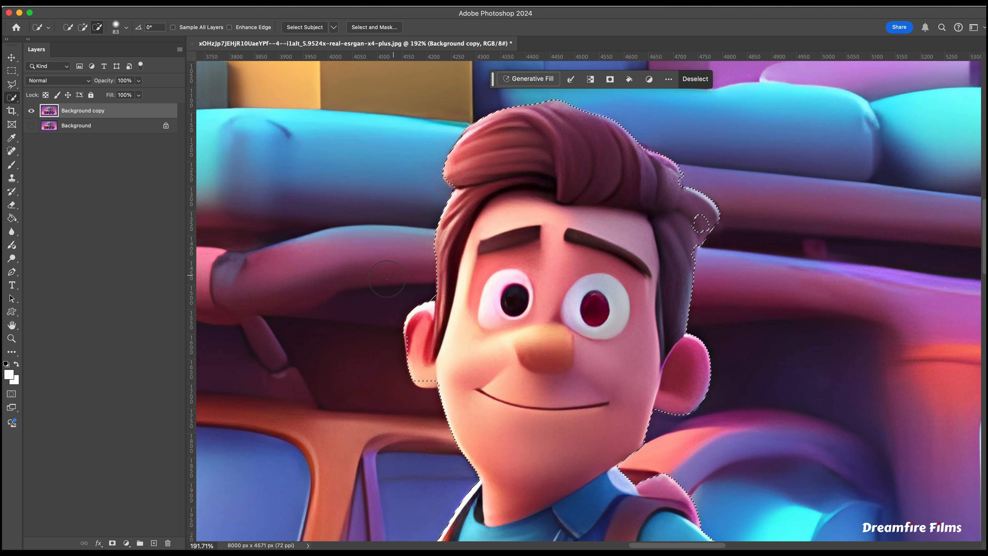
key("shift")
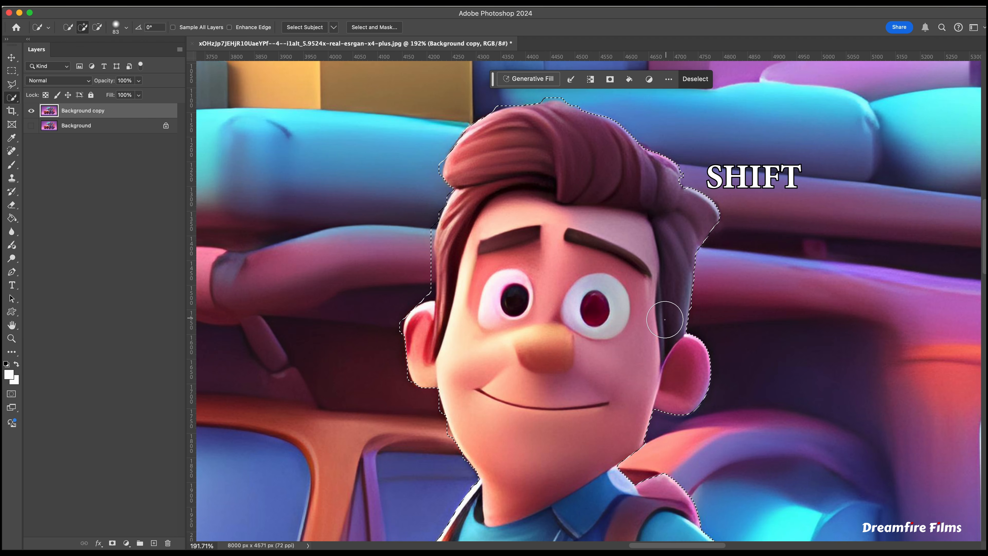
Set the brush size to 8 px and refine the selection where the man's hair meets his ear
left_click(126, 28)
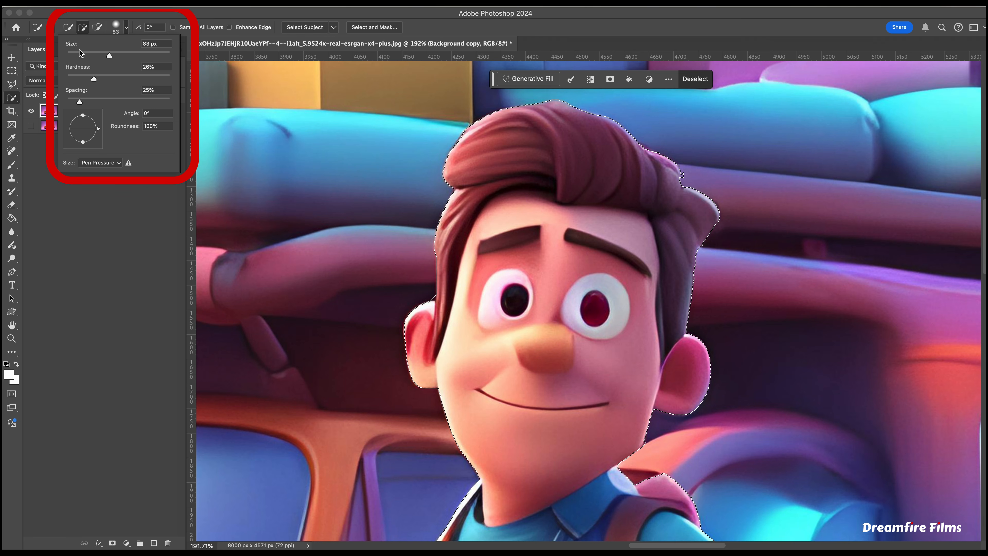
left_click_drag(80, 53, 71, 54)
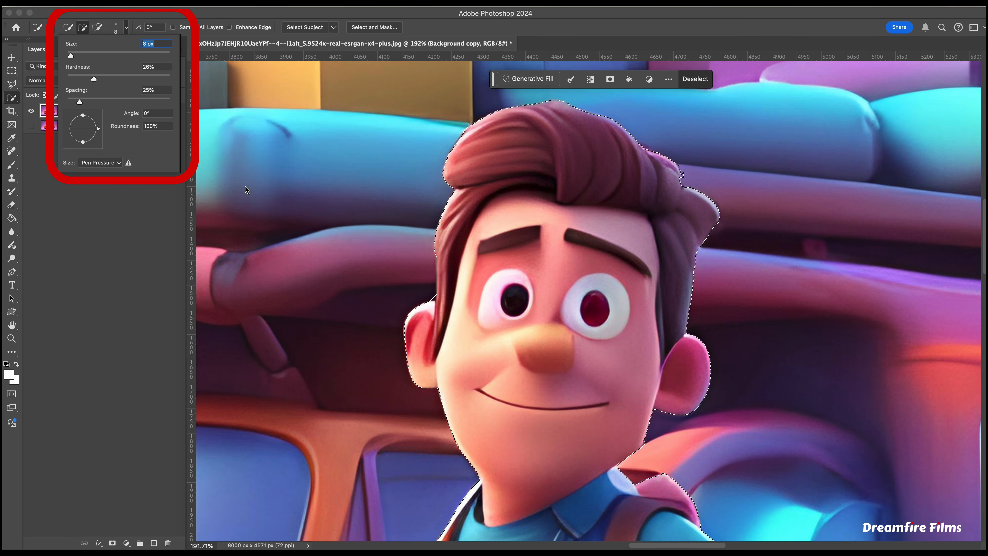
key("alt")
left_click(432, 297, "alt")
left_click(435, 300, "shift")
left_click(428, 295, "alt")
left_click(425, 378, "shift")
Set the brush size to 41 px and subtract the gap between the man's bent arm and torso from the selection
scroll(503, 334, "down", 5)
scroll(503, 335, "down", 3)
scroll(502, 335, "down", 10)
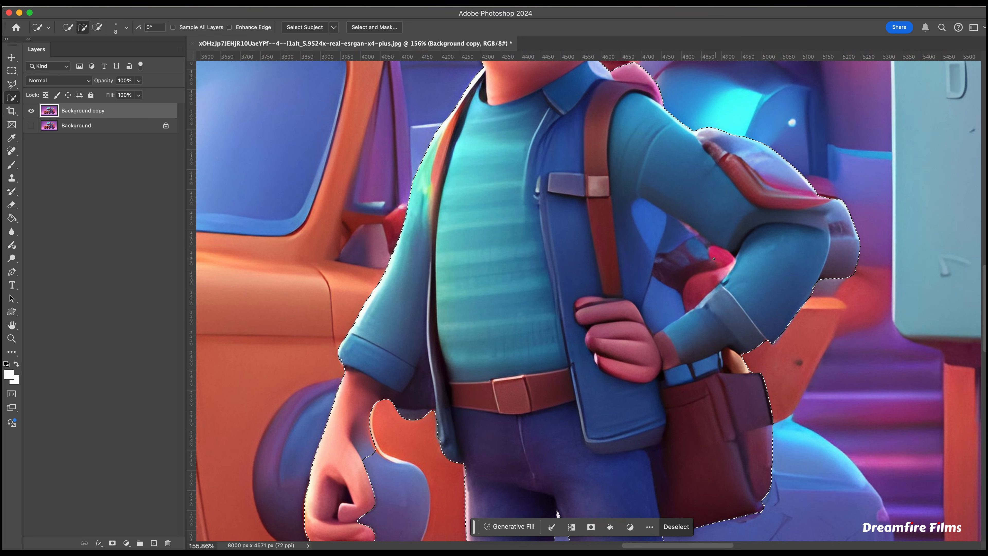
scroll(713, 258, "down", 3)
scroll(709, 257, "up", 2)
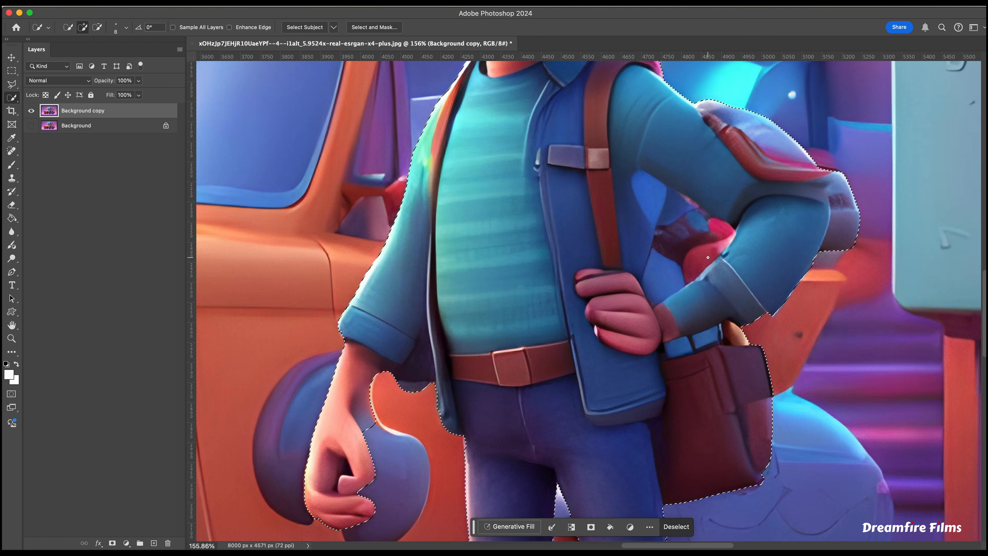
scroll(707, 258, "up", 4)
left_click(127, 28)
left_click_drag(70, 56, 87, 56)
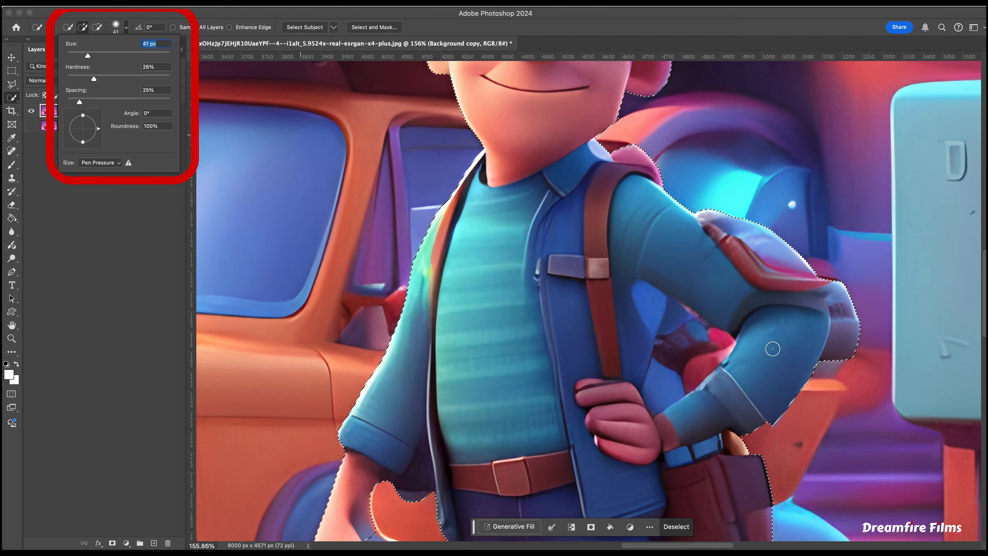
key("alt")
mouse_move(717, 345)
left_mouse_down()
mouse_move(668, 309)
mouse_move(681, 320)
left_mouse_up()
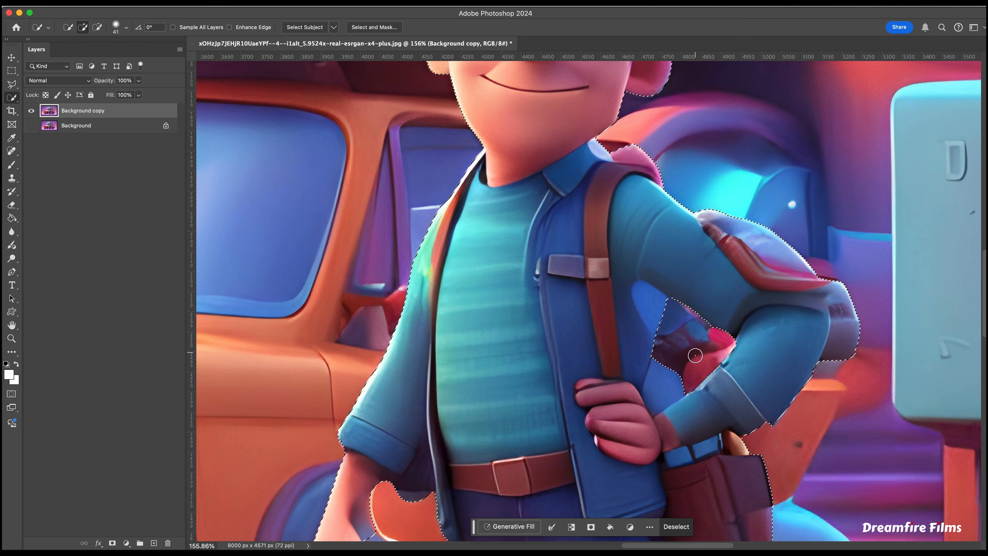
Subtract the backpack part behind the man's bent arm from the selection and check the outline around his other hand
scroll(676, 382, "up", 2)
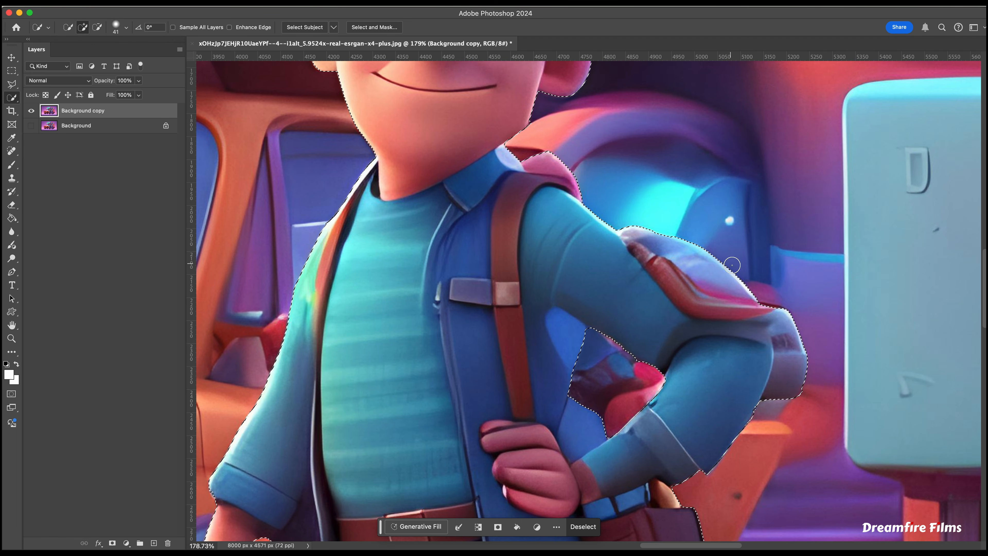
scroll(749, 318, "down", 5)
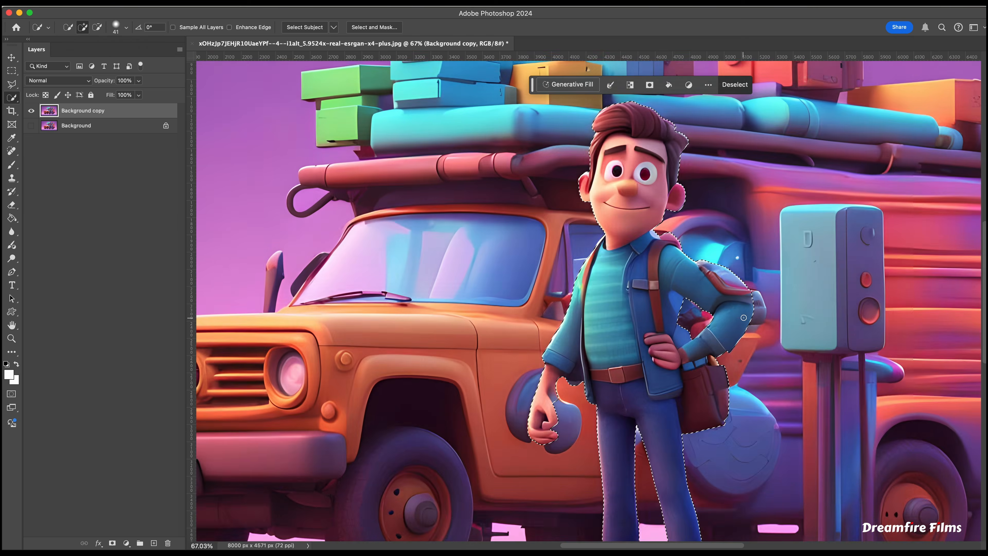
scroll(644, 233, "up", 5)
left_click_drag(643, 233, 831, 350)
scroll(831, 350, "down", 6)
scroll(683, 379, "up", 4)
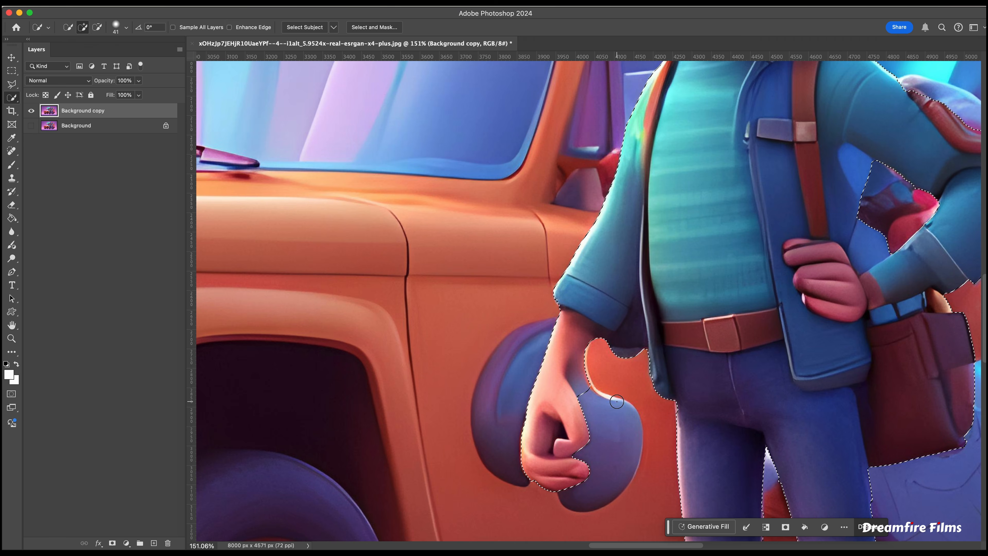
scroll(570, 381, "down", 5)
scroll(570, 381, "down", 3)
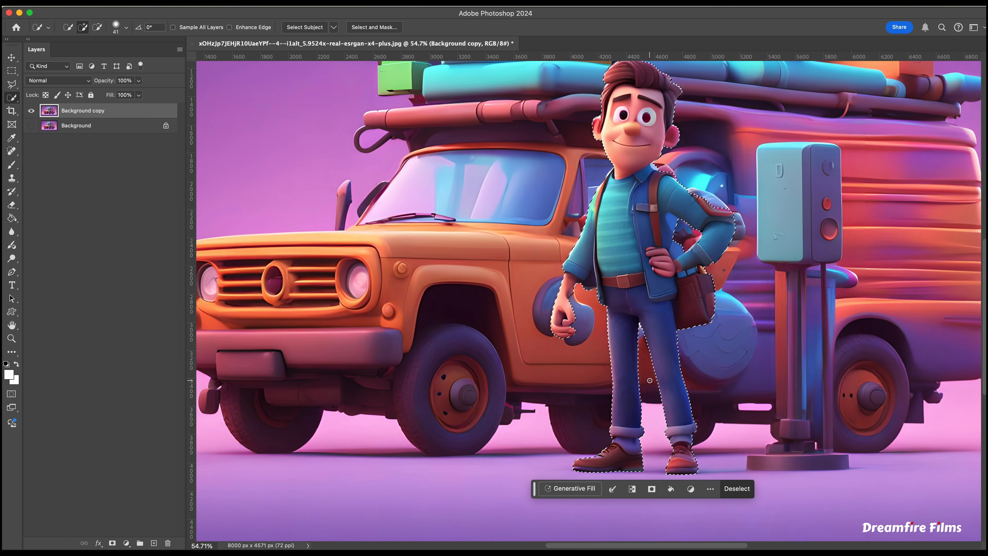
Invert the refined selection and delete everything around the man on the Background copy layer
scroll(623, 155, "up", 2)
right_click(623, 155)
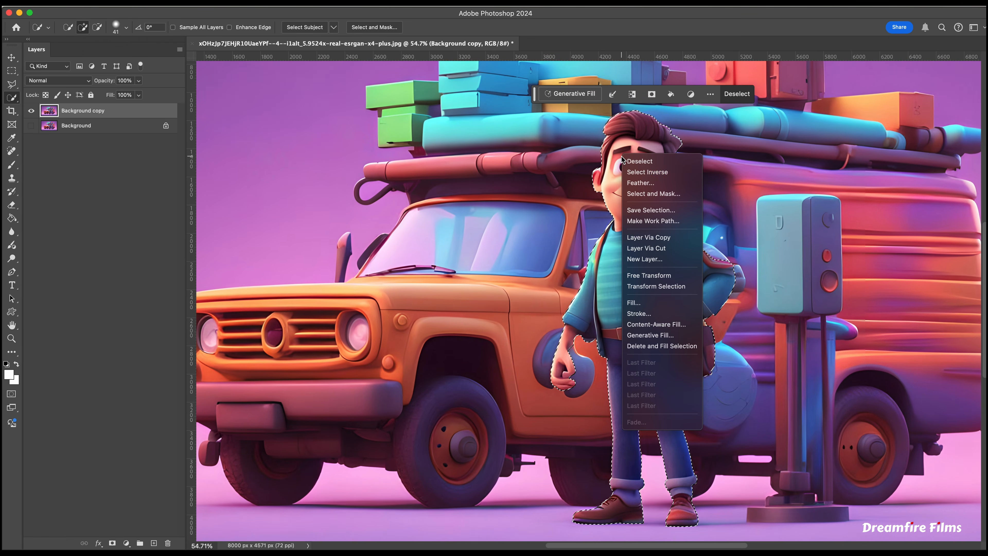
left_click(644, 172)
key("Delete")
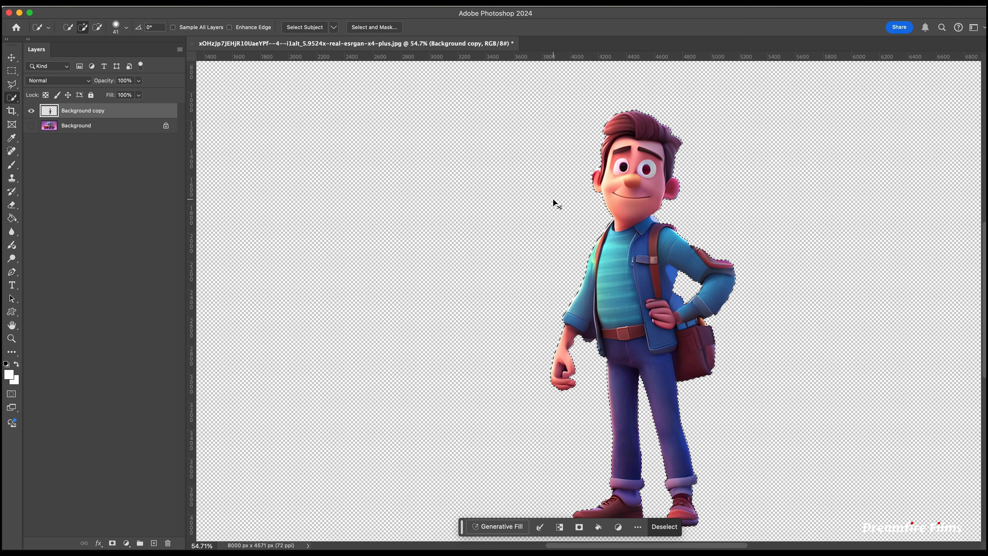
Deselect and move the cut-out man toward the centre of the canvas
key("super+d")
key("v")
left_click_drag(650, 268, 589, 265)
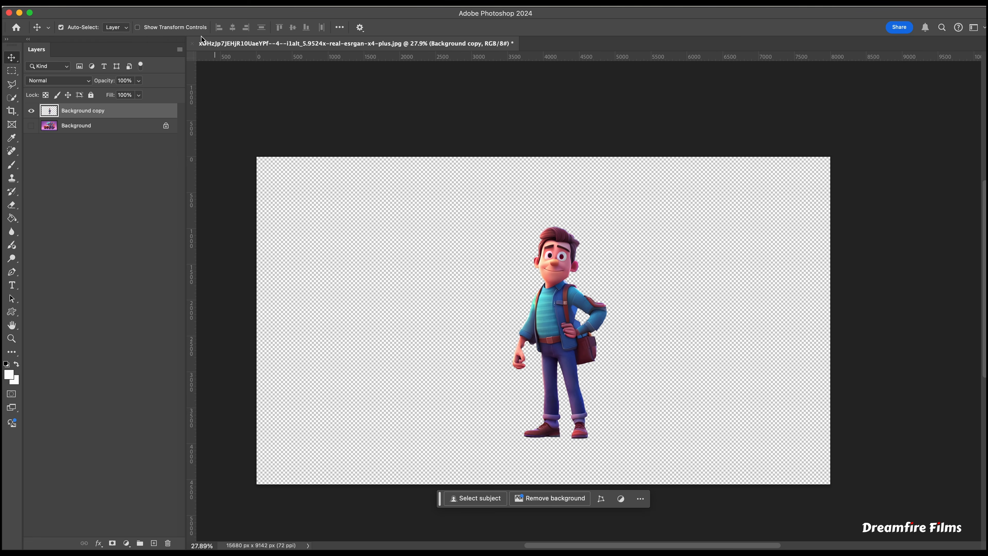
Set the canvas width to an absolute 7680 px, keeping the height at 4571 px, and accept the clipping
left_click(155, 7)
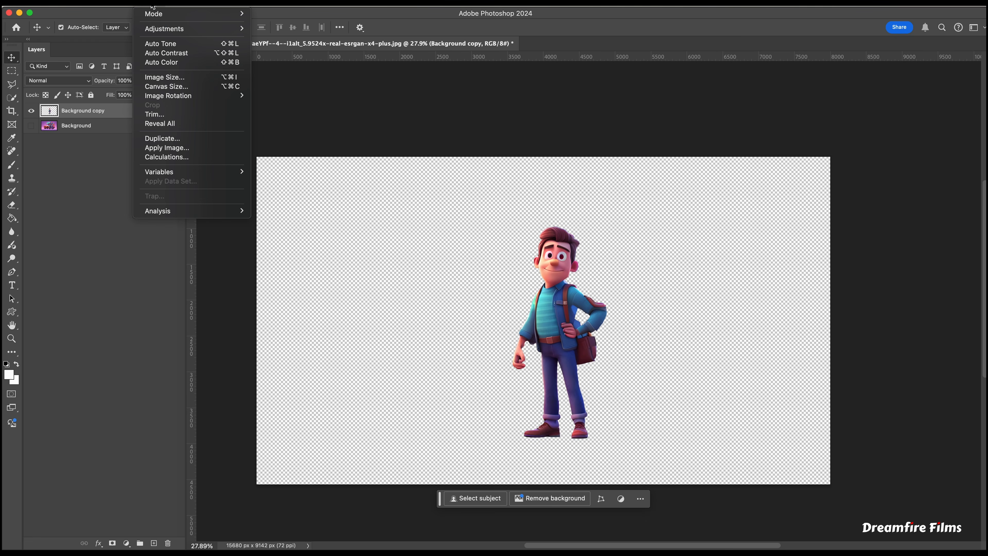
left_click(157, 87)
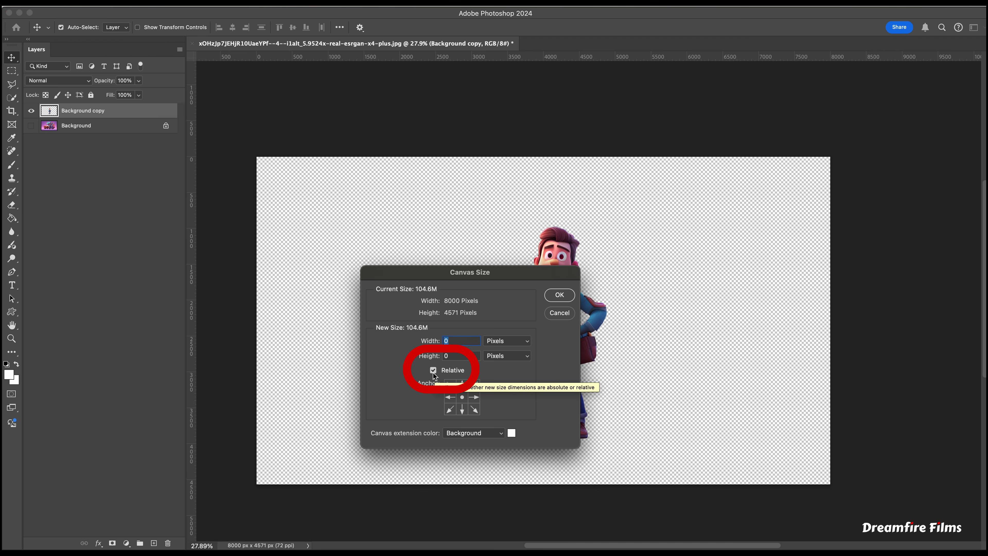
left_click(433, 371)
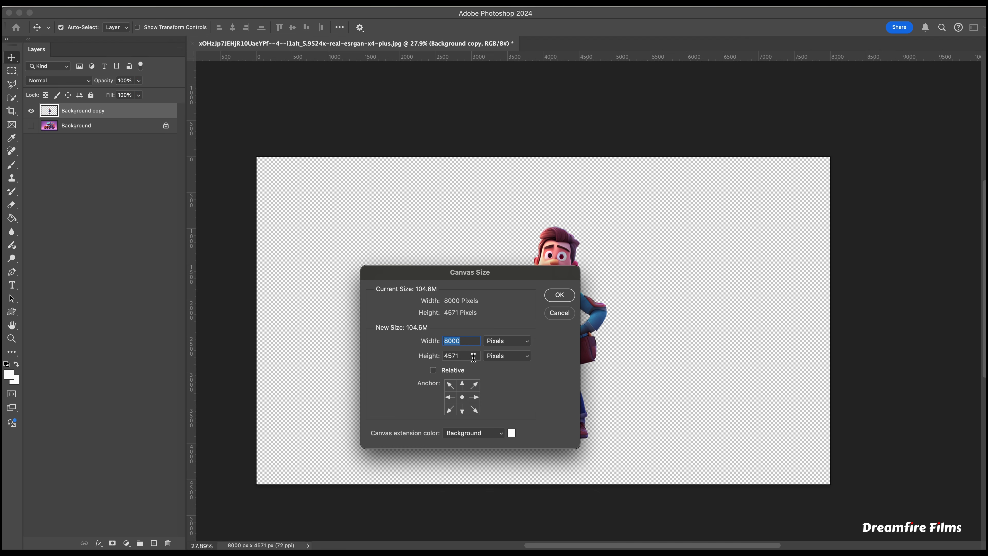
type("7680")
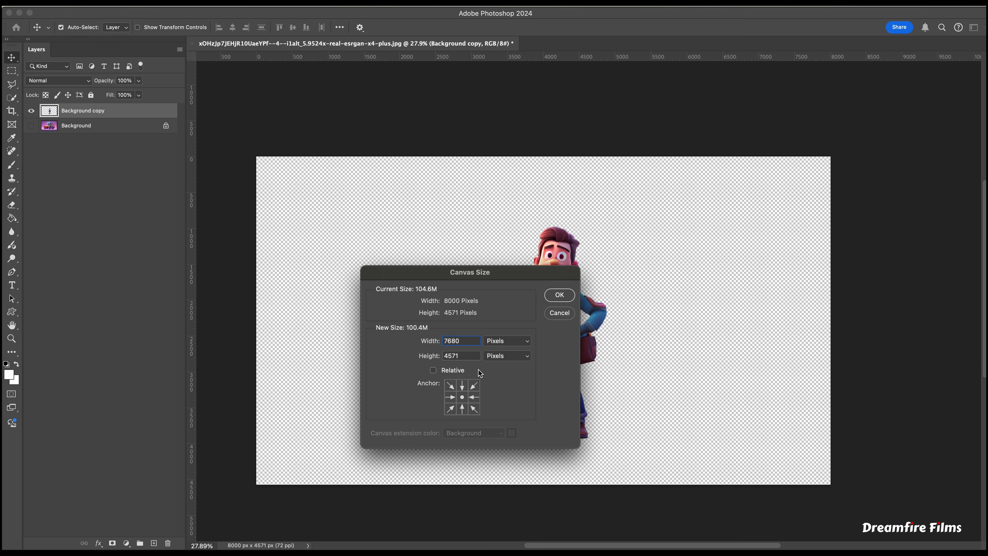
left_click(555, 300)
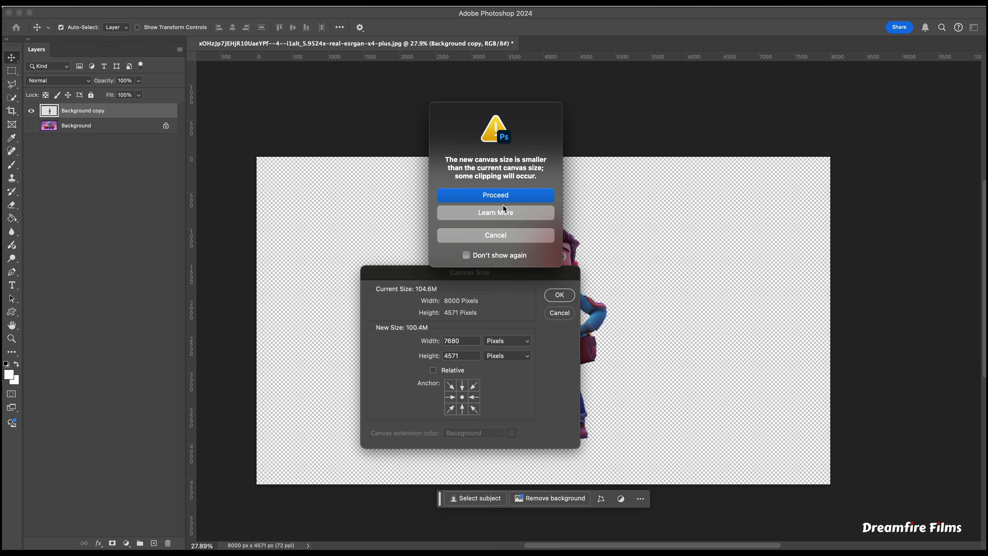
left_click(529, 195)
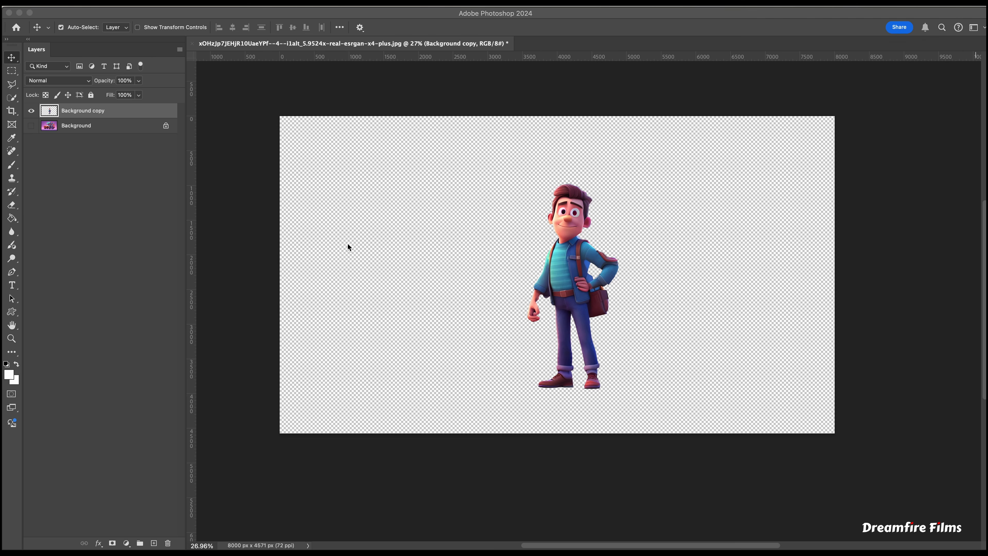
Try resampling the whole image to a width of 7680 px with proportional height
left_click(144, 4)
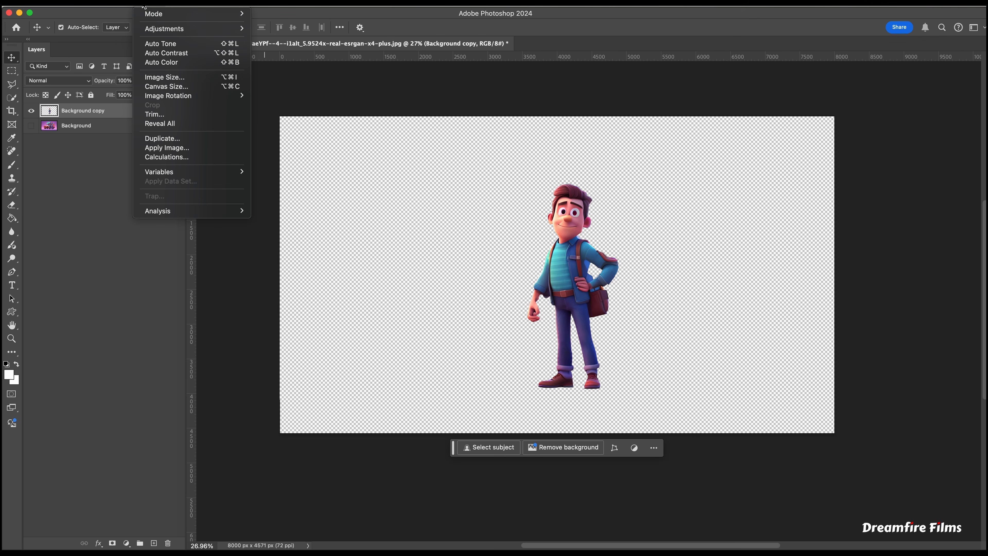
left_click(161, 77)
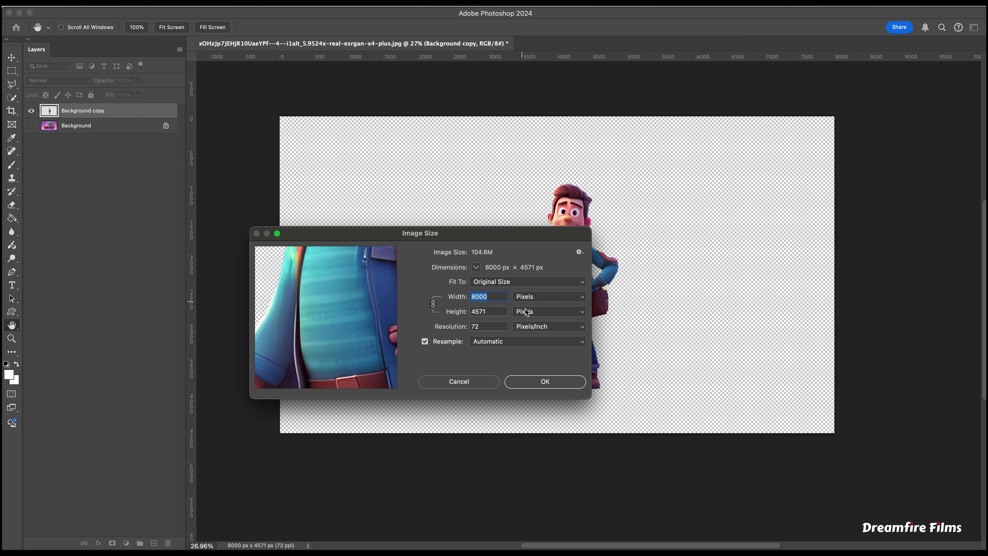
type("7680")
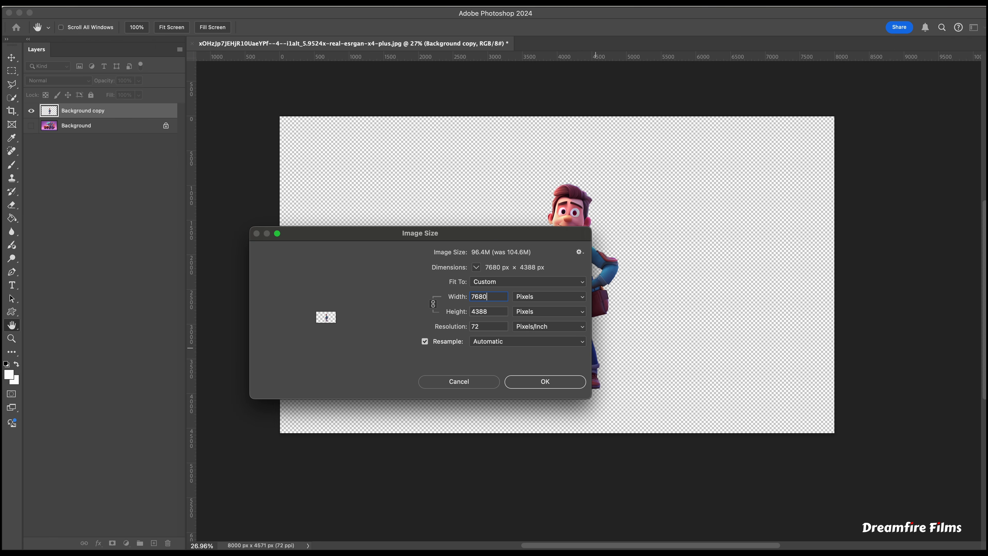
left_click(559, 384)
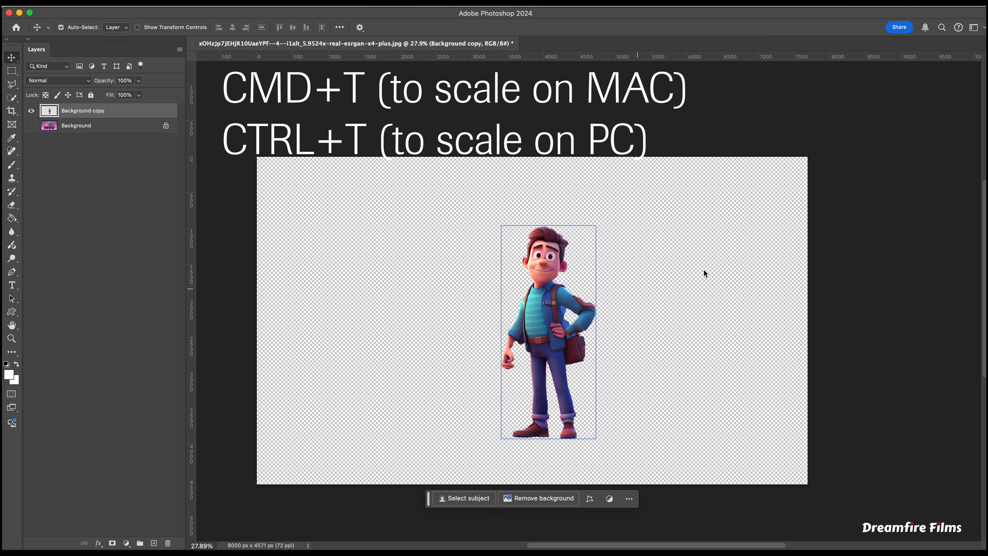
Move the cut-out man to the middle of the canvas and scale him up to fill most of its height
left_click_drag(568, 334, 538, 339)
key("super+t")
left_click_drag(563, 441, 596, 468)
left_click_drag(525, 435, 532, 426)
key("Return")
Add a new empty layer and place it between the Background copy and Background layers
left_click(80, 208)
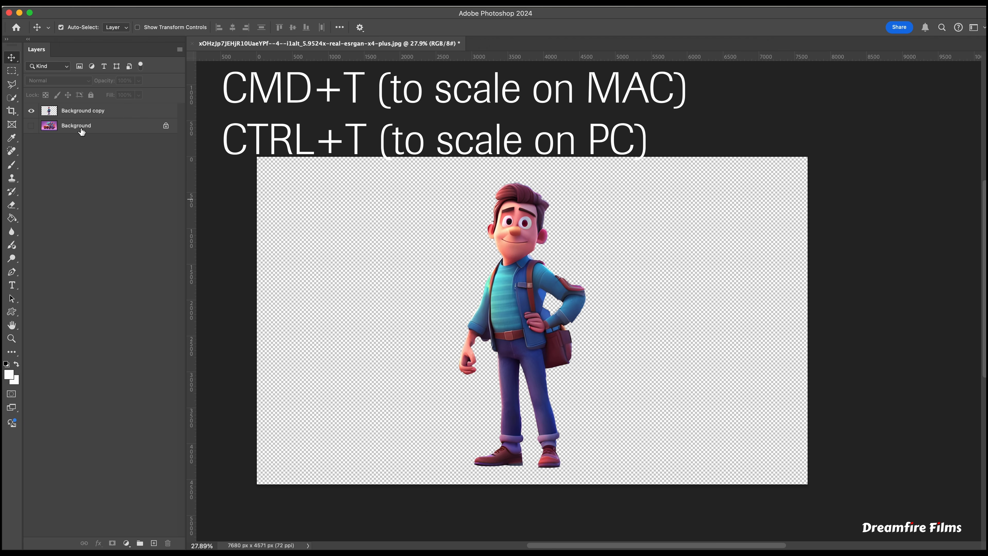
left_click(154, 542)
left_click_drag(74, 110, 70, 133)
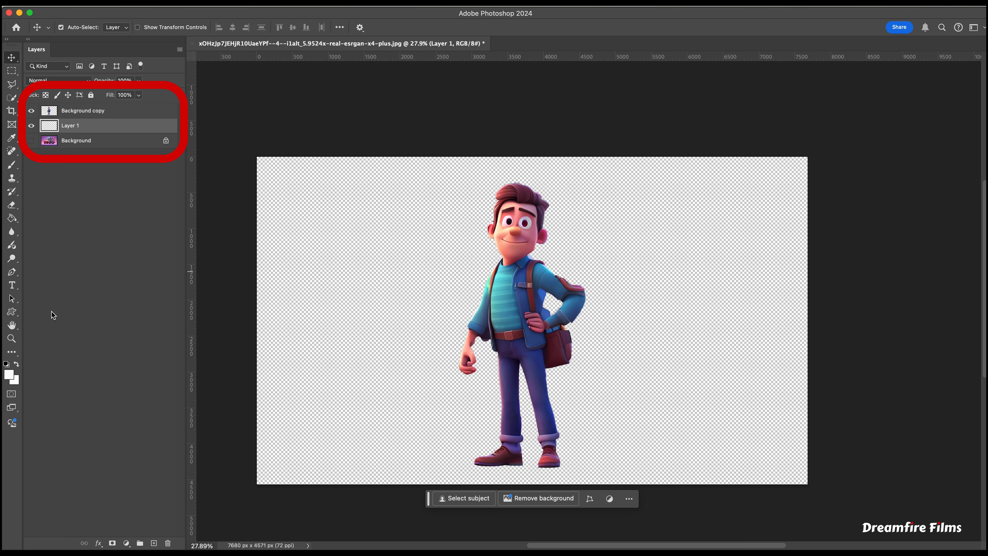
Set the foreground colour to bright green and fill the new layer with the Paint Bucket tool
left_click(12, 375)
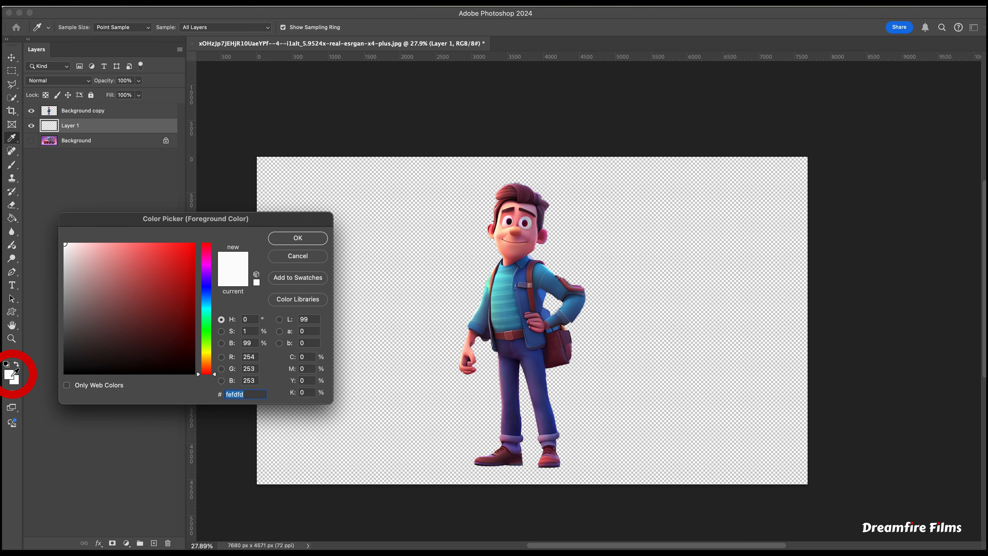
left_click(206, 326)
left_click_drag(175, 316, 230, 212)
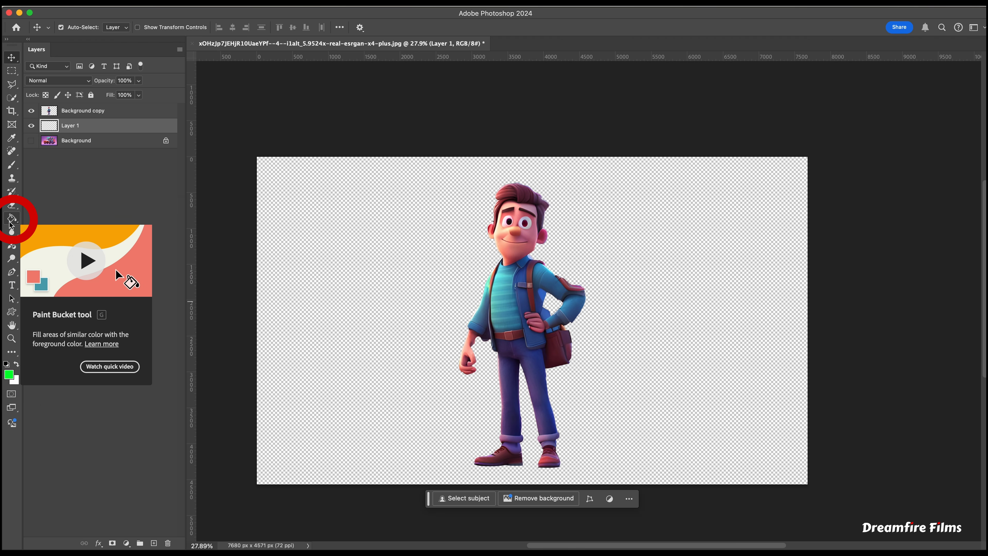
left_click(10, 220)
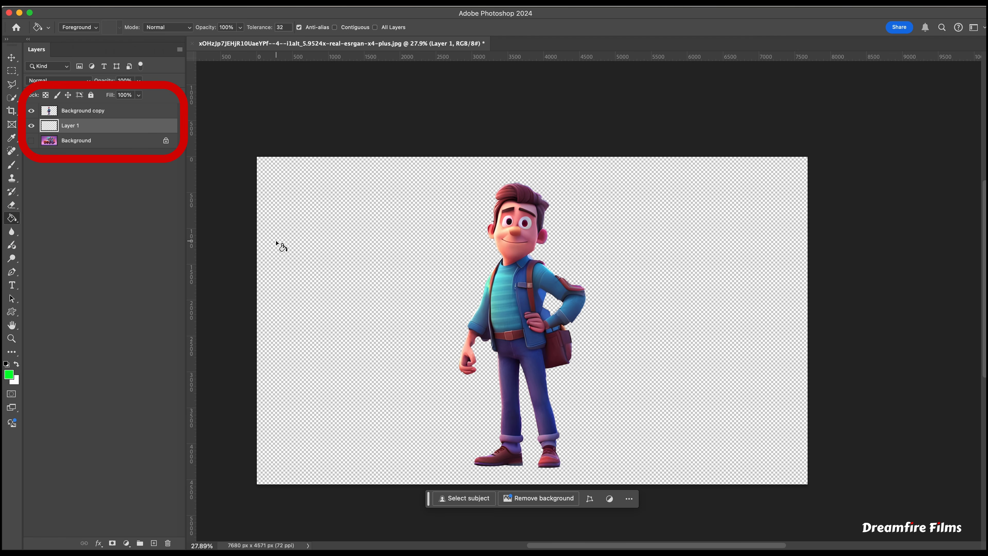
left_click(277, 243)
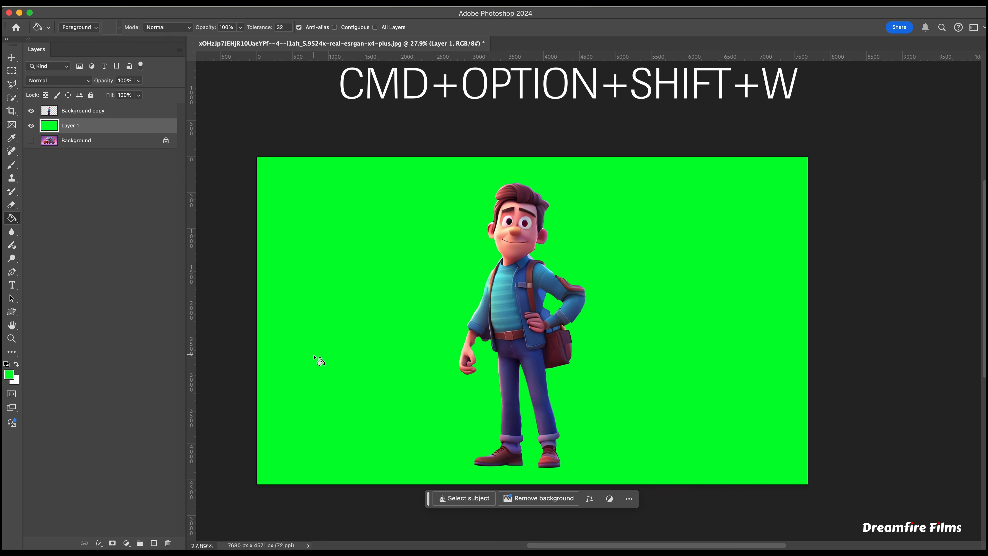
Export the green-background image as a 7680 x 4571 px PNG with Transparency turned off, after trying the JPG format
left_click(100, 6)
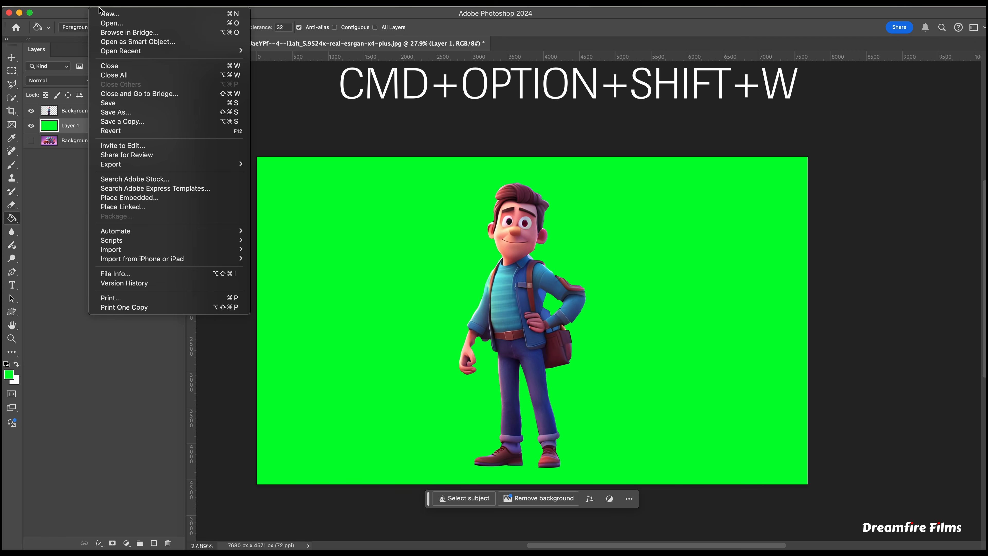
mouse_move(155, 164)
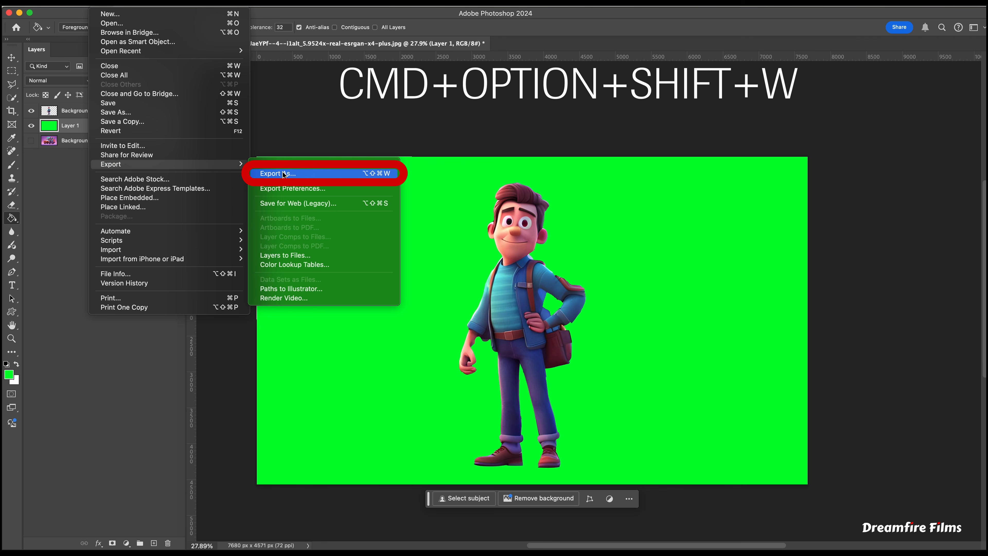
left_click(283, 173)
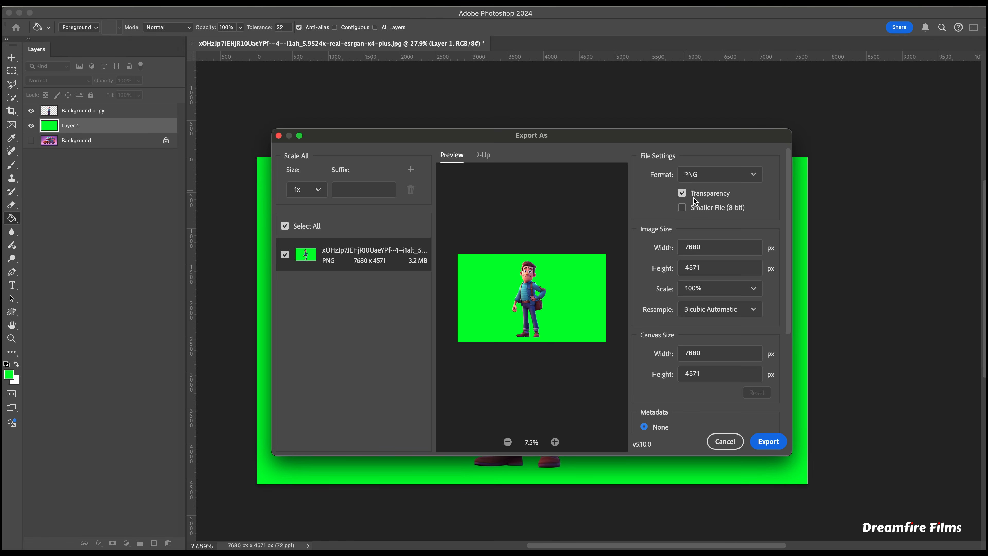
left_click(753, 174)
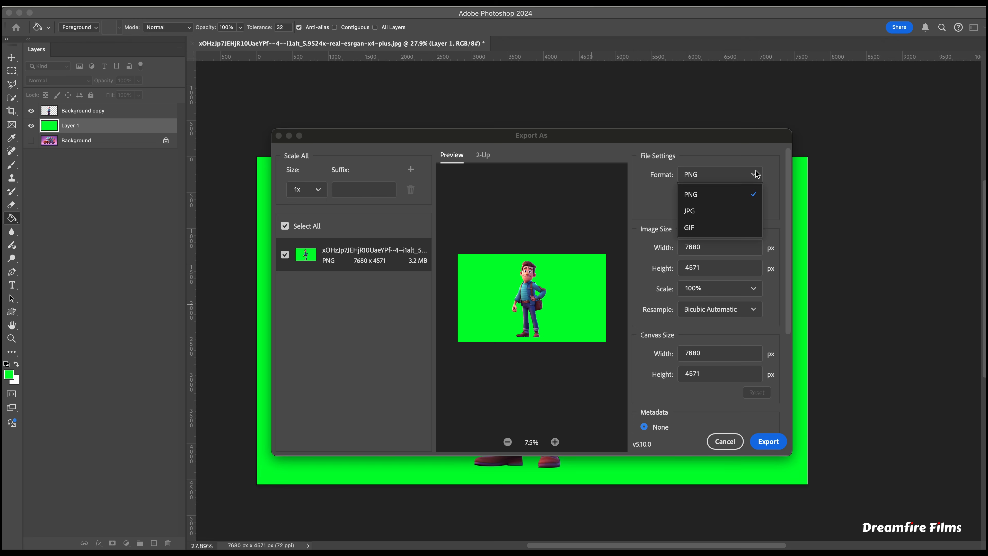
left_click(714, 210)
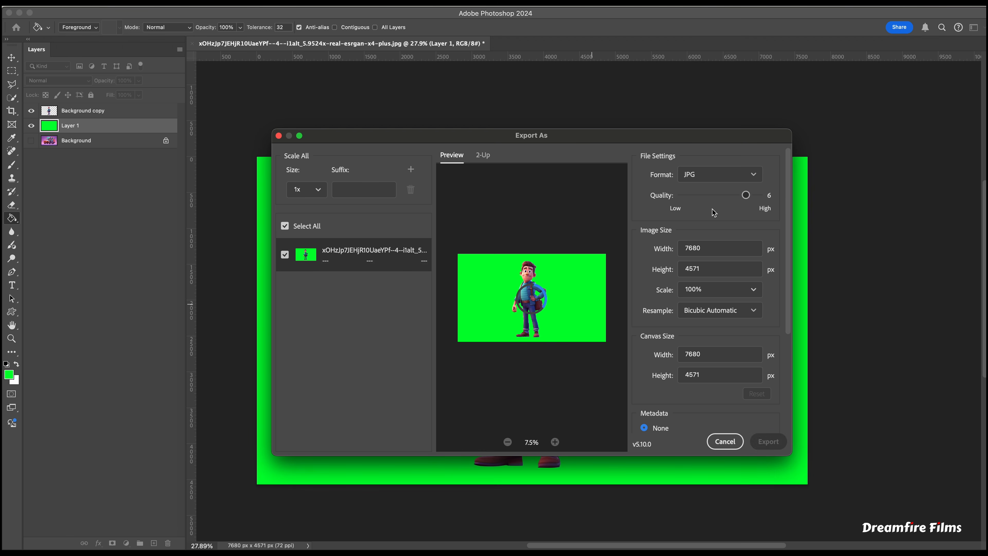
mouse_move(767, 200)
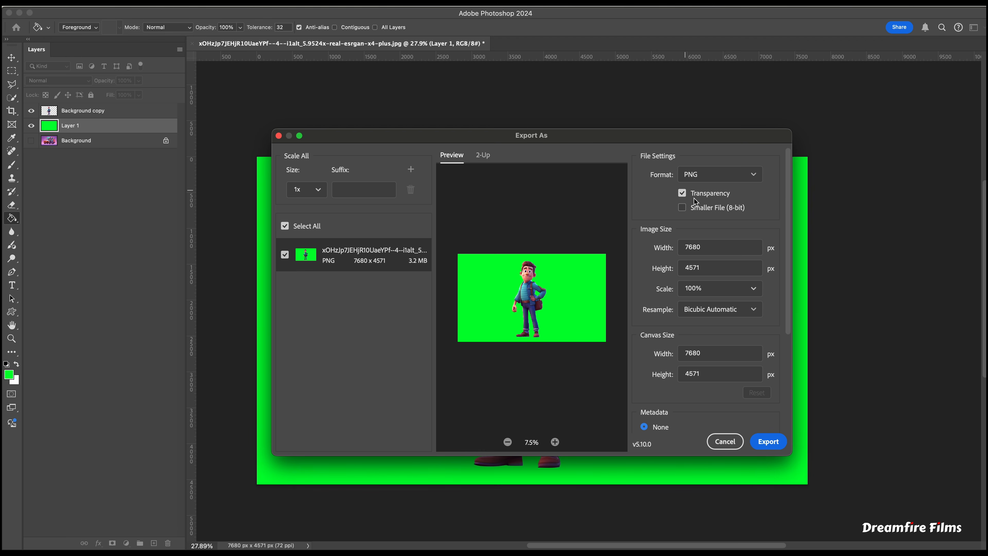
left_click(681, 194)
left_click(760, 445)
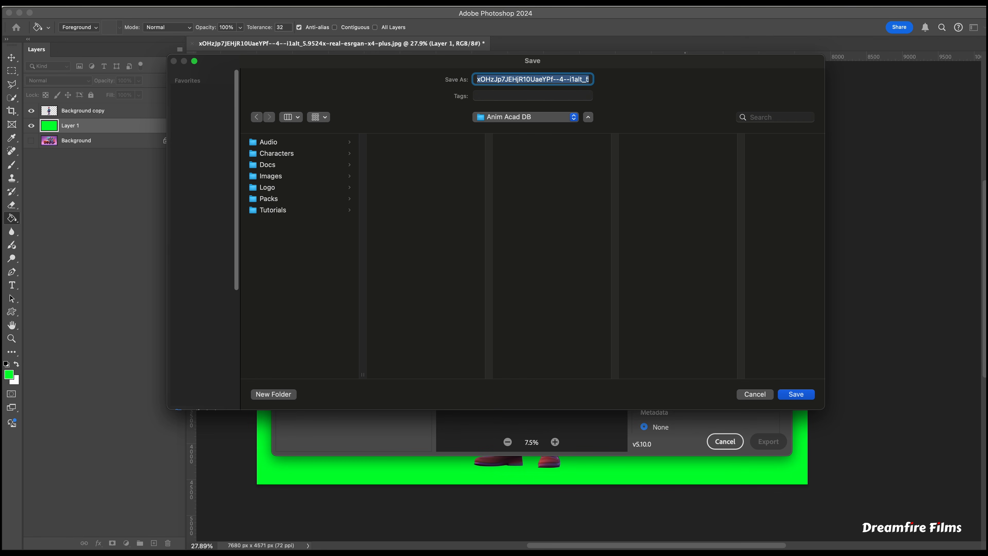
Create a folder named "Ricky Standing" inside Characters > Ricky as the save location and copy its name
left_click(297, 153)
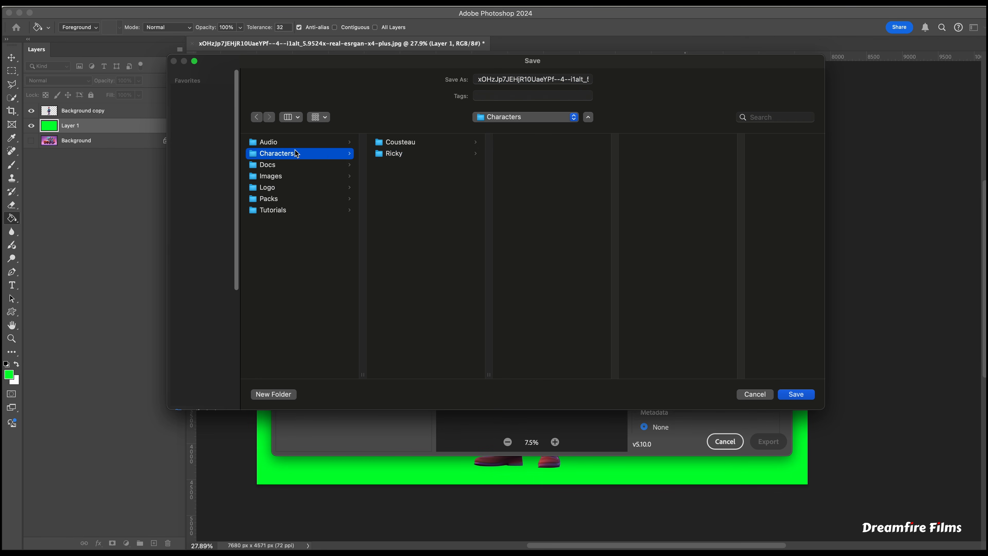
left_click(389, 157)
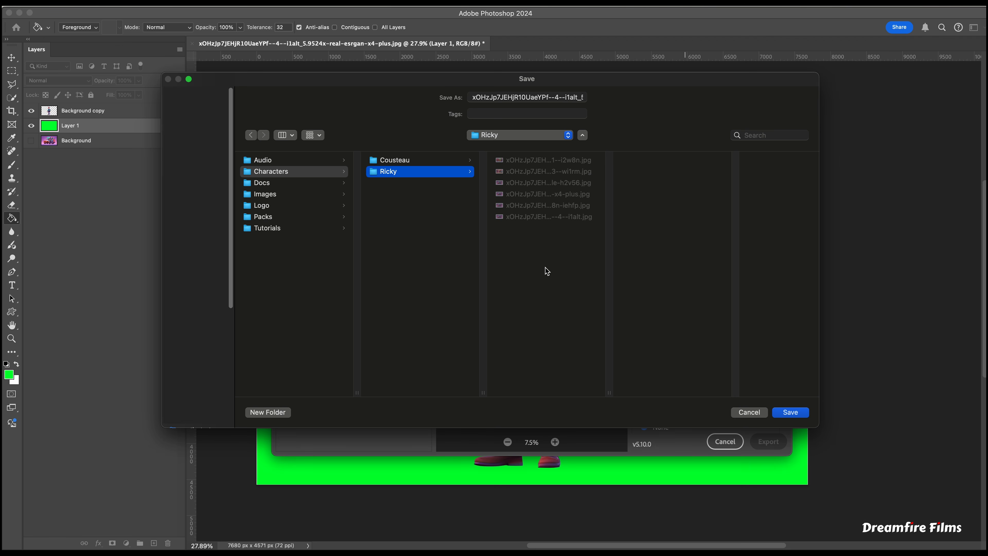
left_click(282, 413)
type("Stand")
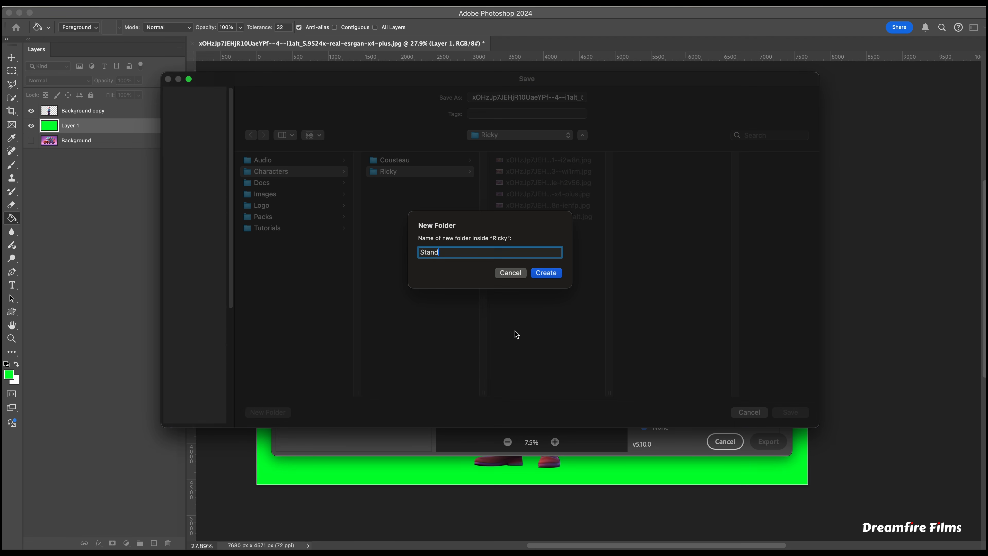
type("ing")
type("Ricky")
key("super+a")
key("super+c")
left_click(546, 273)
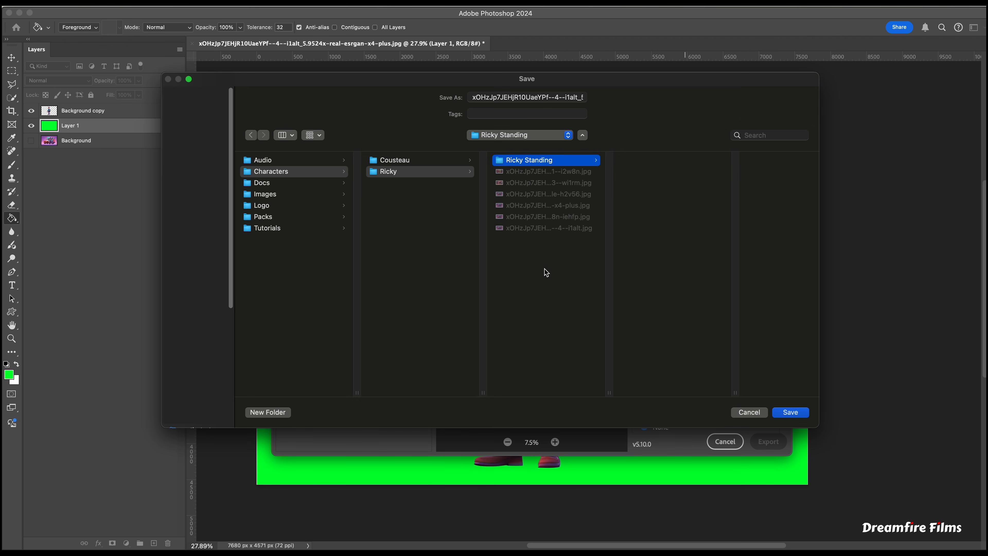
Name the exported file "Ricky Standing Green Screen.png" and save it in the Ricky Standing folder
left_click(533, 98)
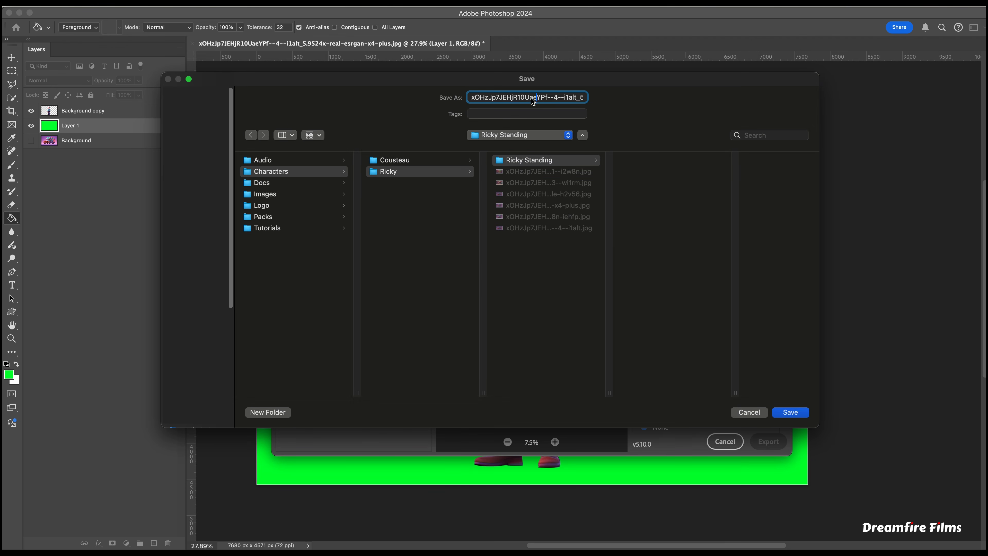
left_click(568, 98)
key("super+shift+Left")
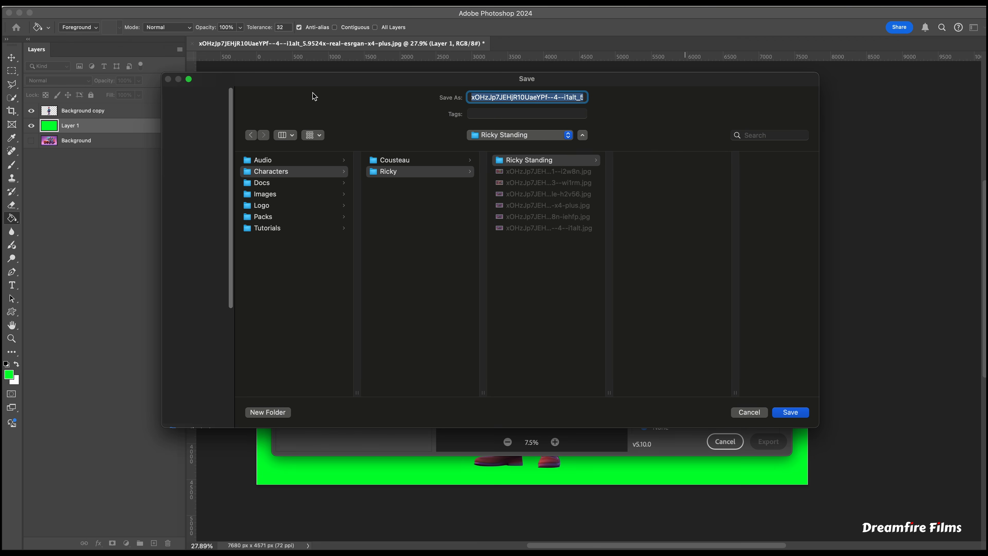
key("super+v")
type("Green Scr")
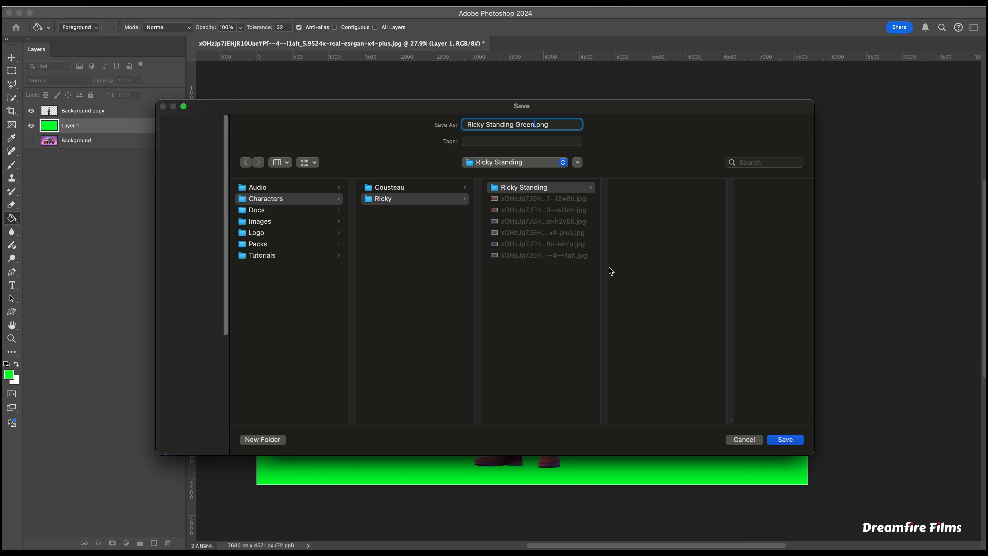
type("een")
left_click(797, 444)
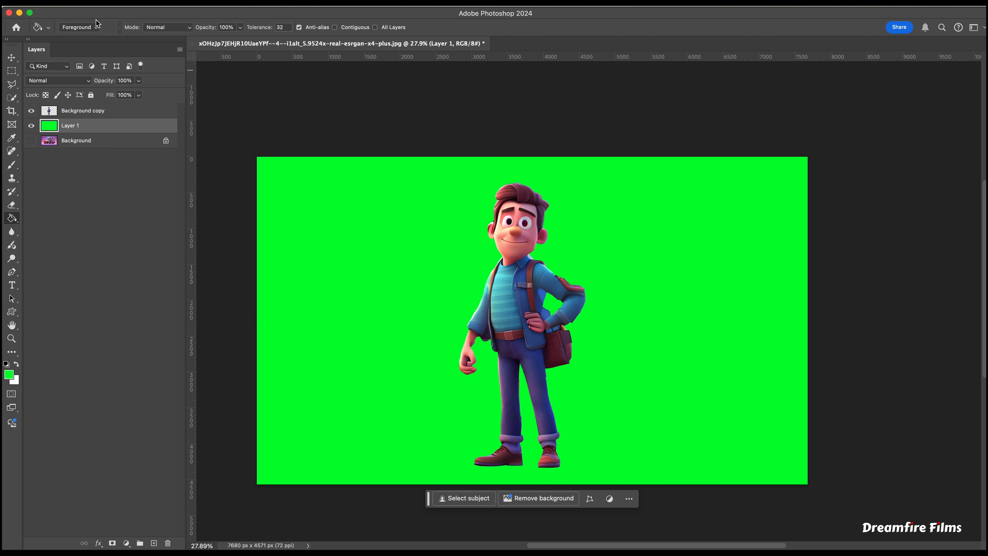
left_click(100, 6)
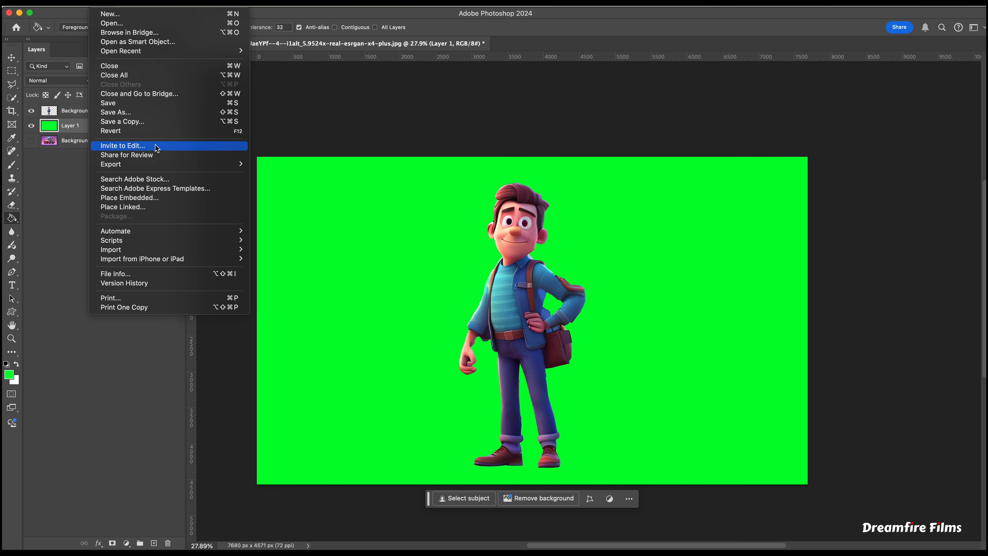
mouse_move(159, 169)
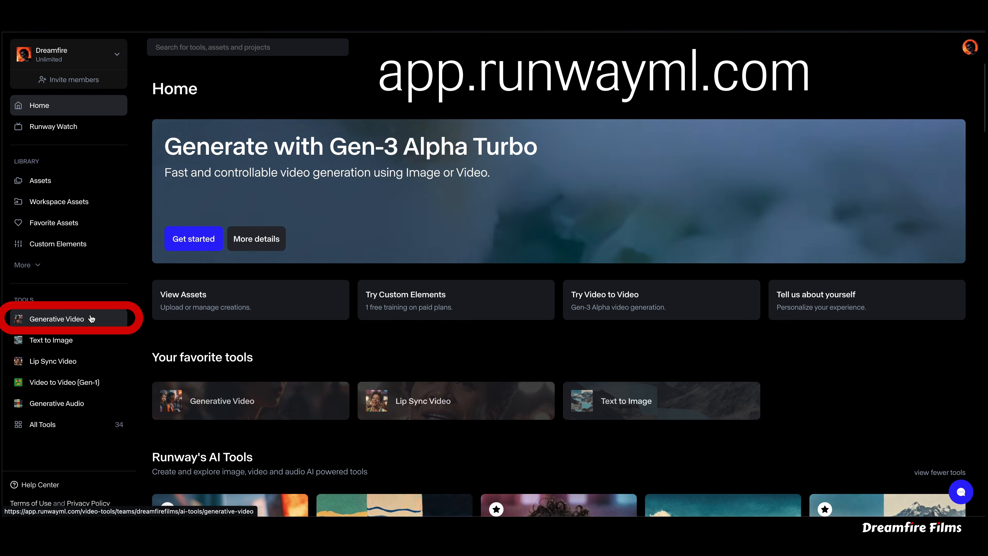
Switch to Runway, open Generative Video and load Ricky Standing Green Screen.png as the prompt image
left_click(91, 318)
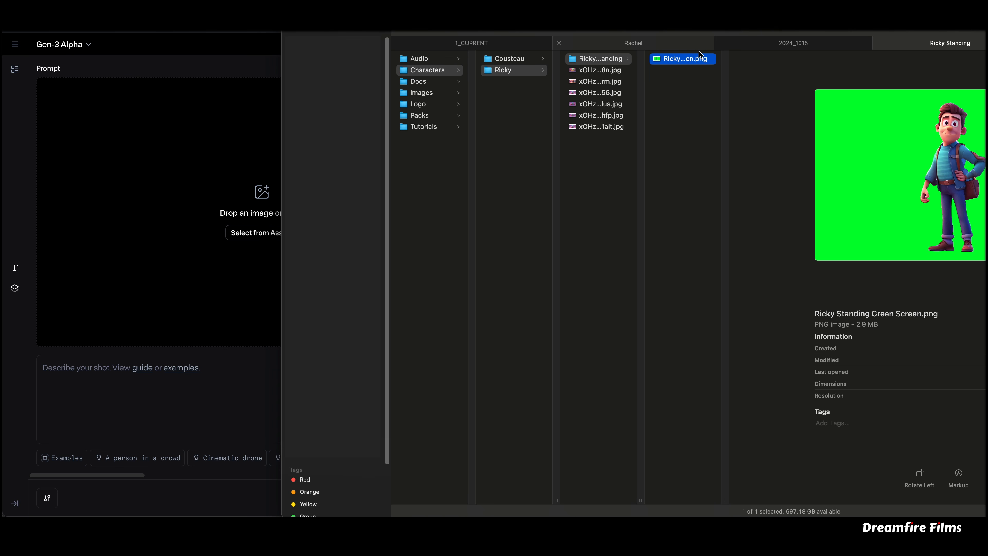
left_click_drag(699, 54, 273, 182)
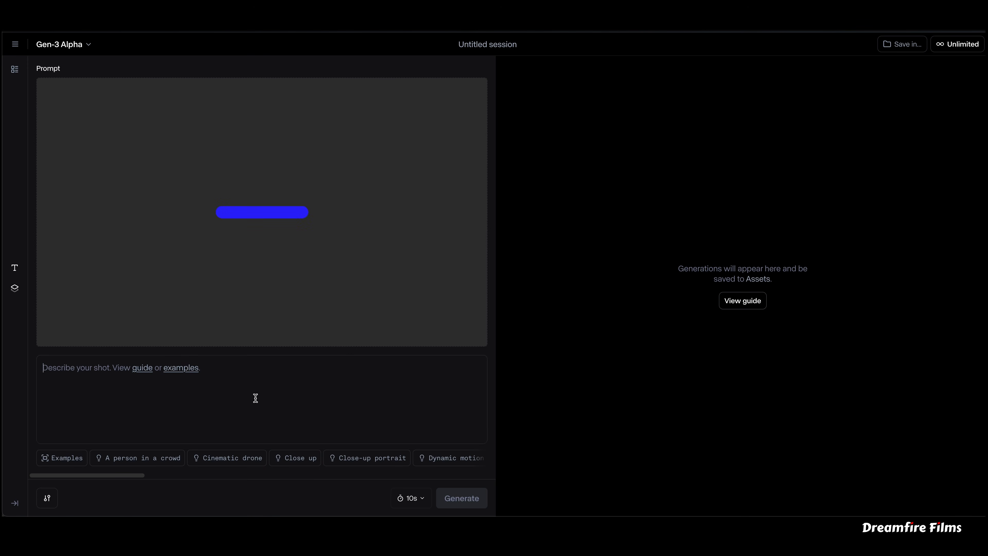
Keep the Gen-3 Alpha model and generate a video with the prompt "wave hi happily on solid green background"
left_click(80, 45)
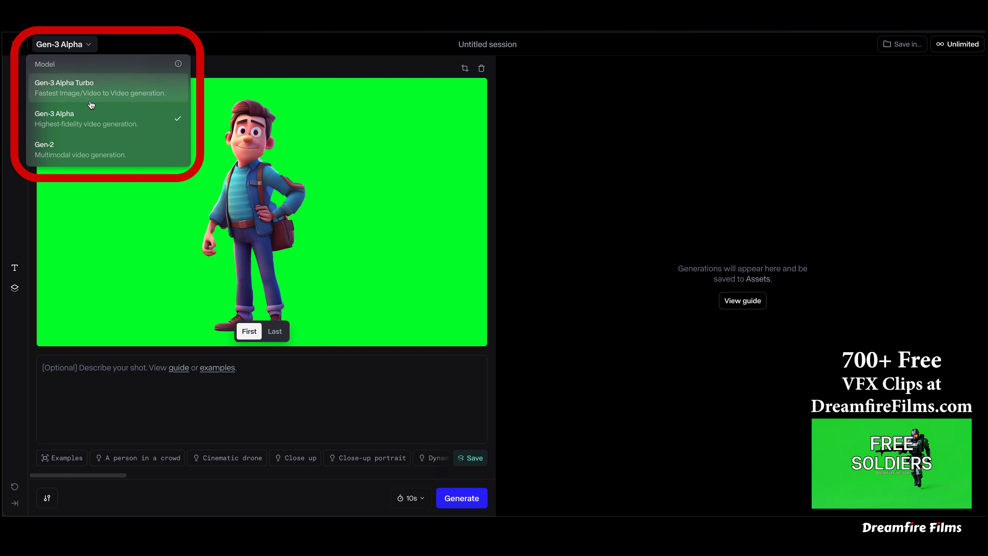
left_click(89, 50)
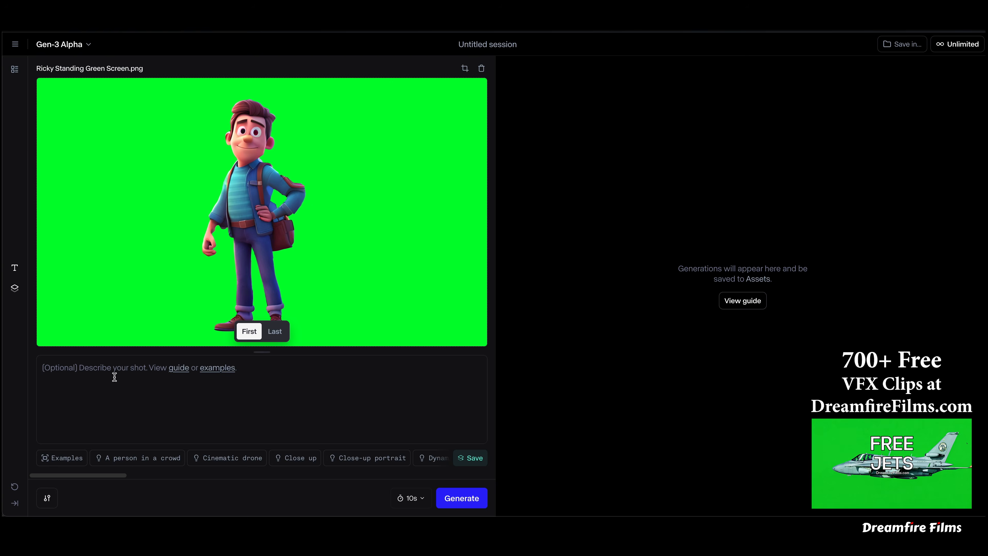
left_click(116, 391)
type("wave hi happily")
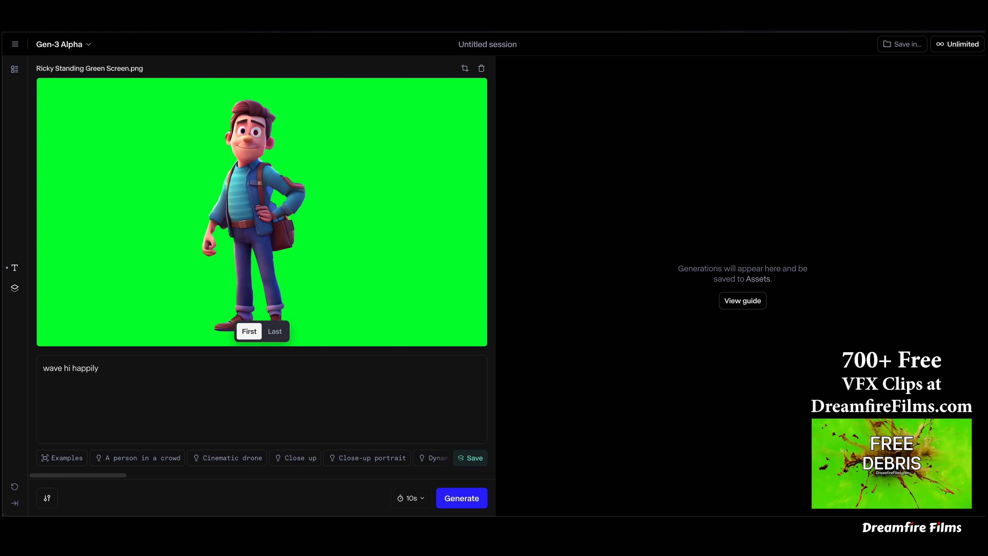
type(" on solid green background")
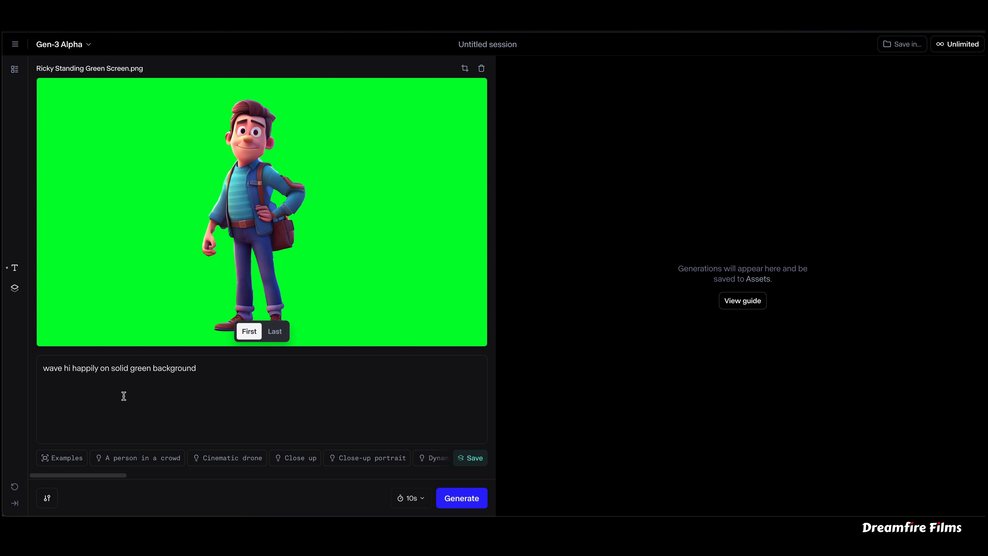
left_click(458, 497)
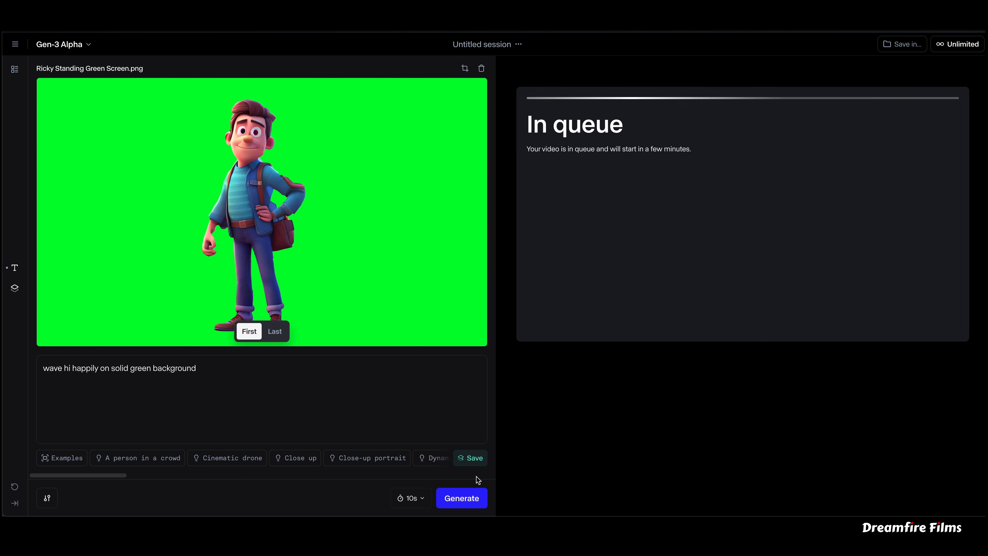
Widen the results area and generate the same waving prompt with the Gen-3 Alpha Turbo model
left_click_drag(495, 294, 269, 247)
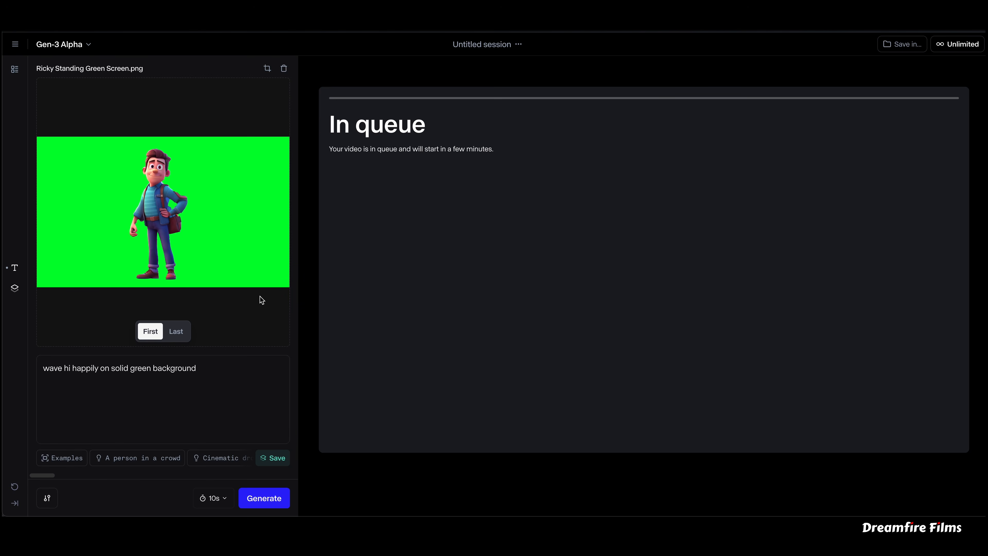
left_click(87, 48)
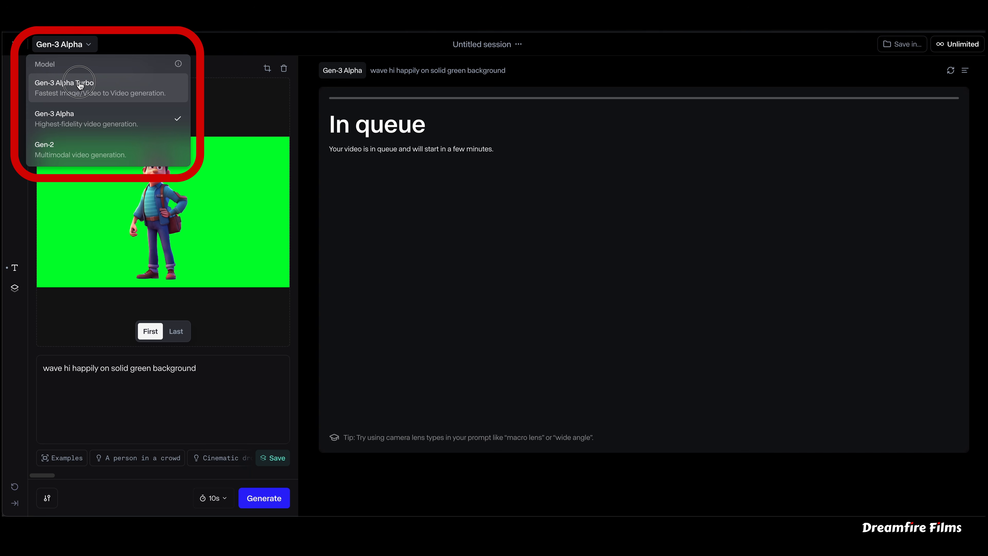
left_click(80, 85)
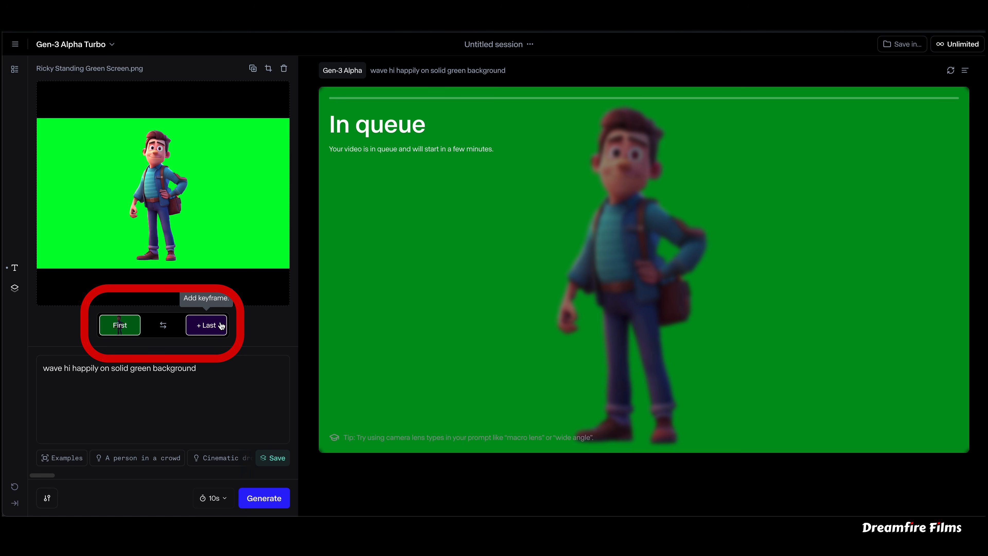
left_click(264, 498)
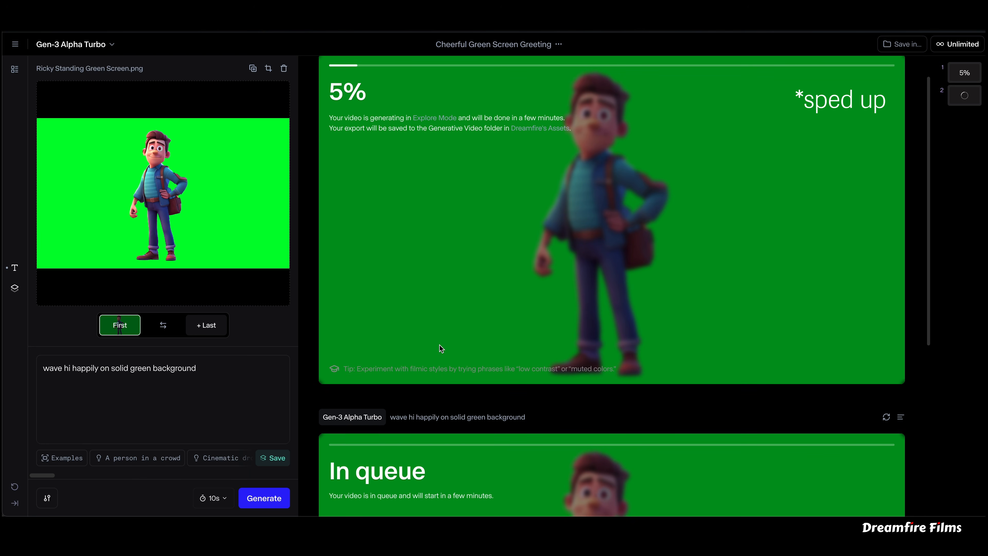
Review the two generations and play back the Gen-3 Alpha Turbo and Gen-3 Alpha waving videos
left_click_drag(928, 326, 928, 330)
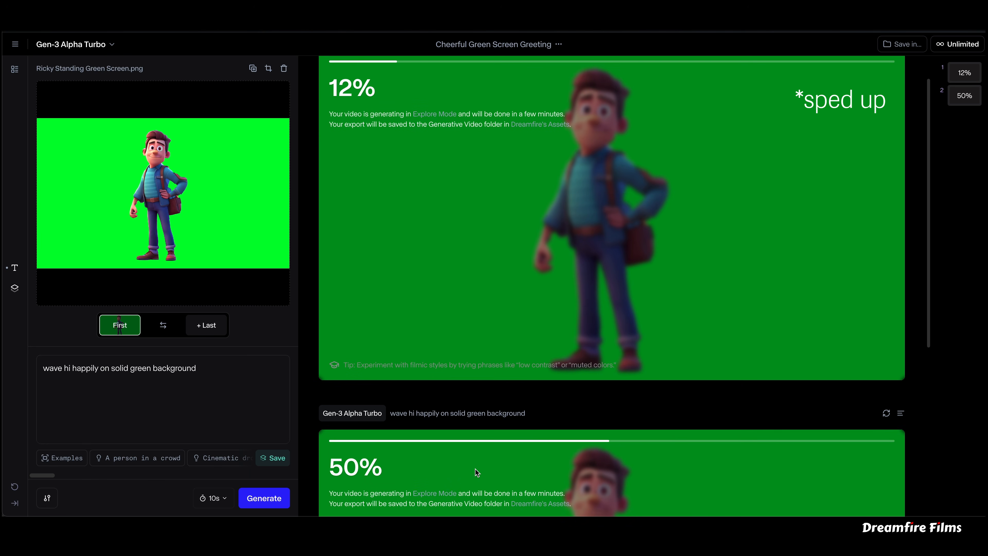
scroll(476, 472, "down", 5)
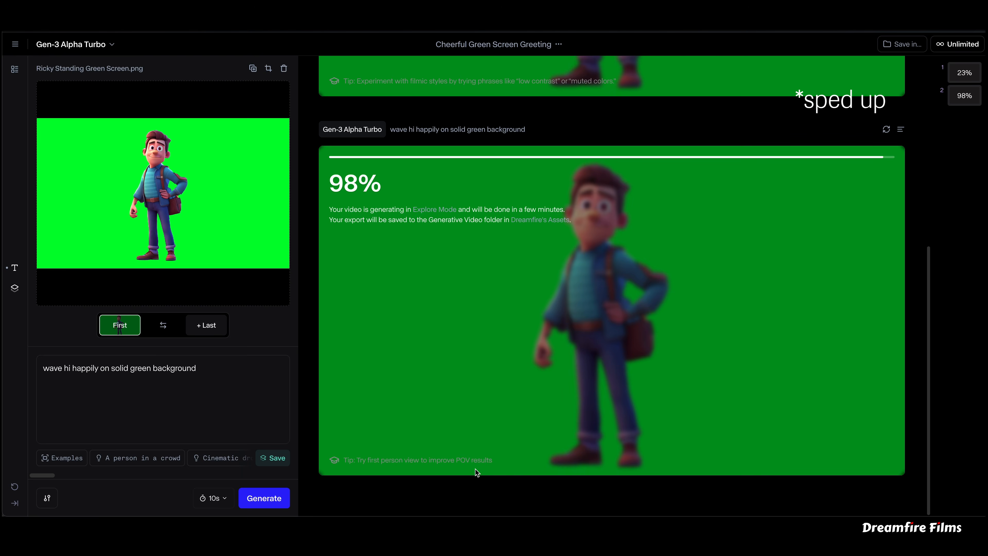
scroll(481, 471, "up", 5)
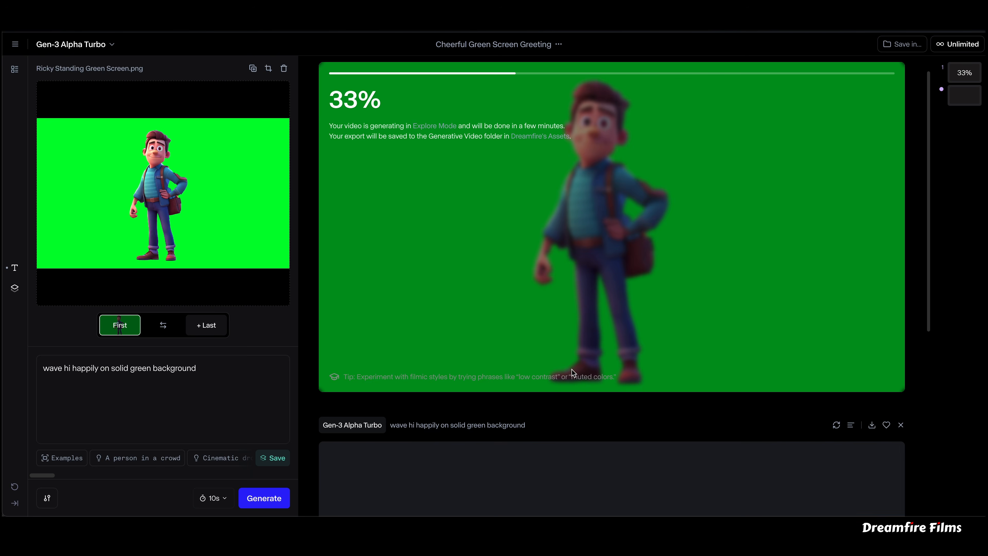
scroll(563, 376, "down", 6)
left_click(332, 426)
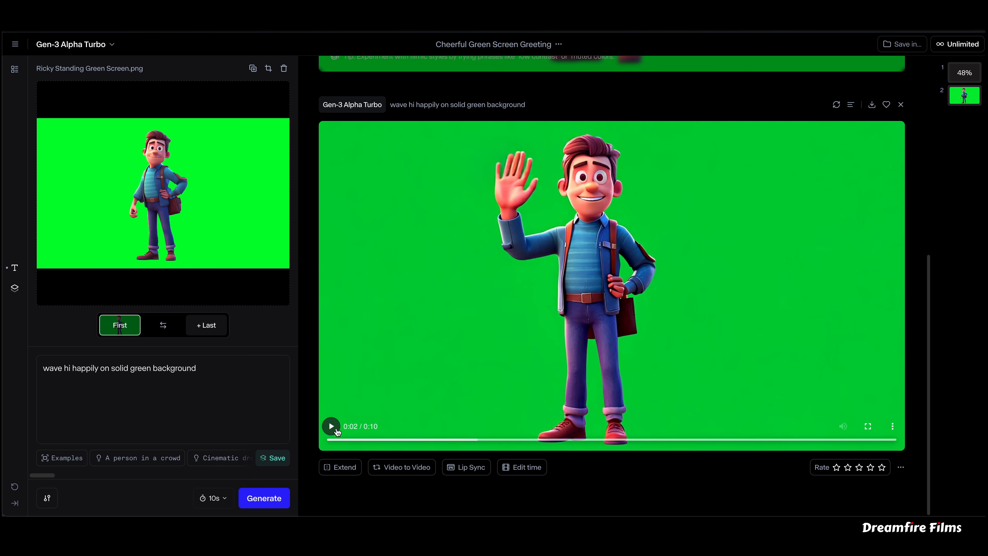
scroll(591, 397, "up", 9)
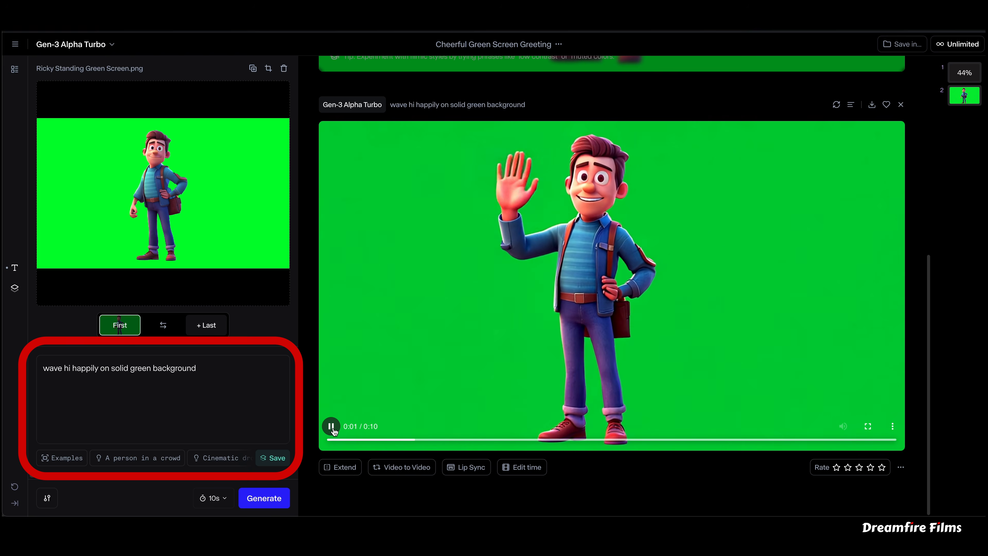
scroll(615, 403, "up", 2)
scroll(615, 403, "up", 5)
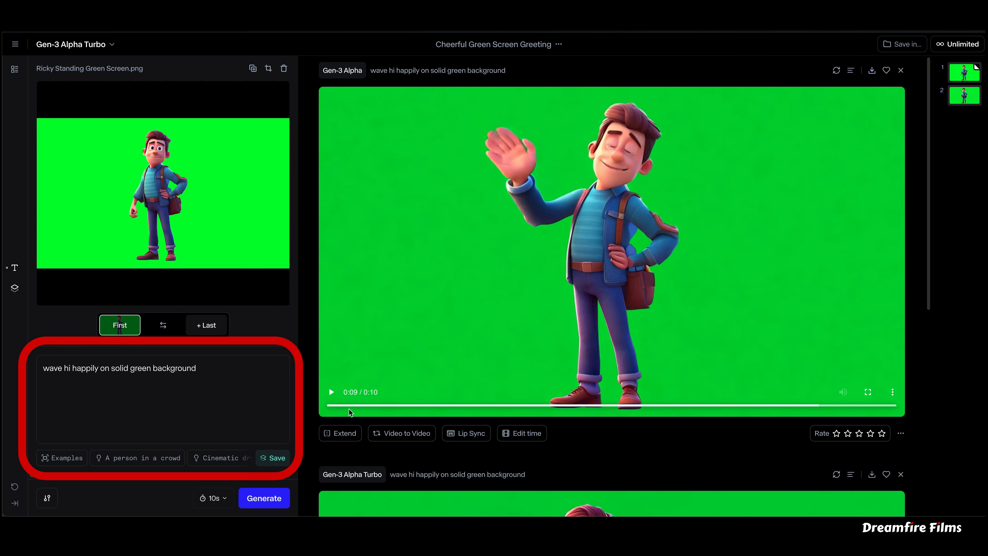
left_click(328, 405)
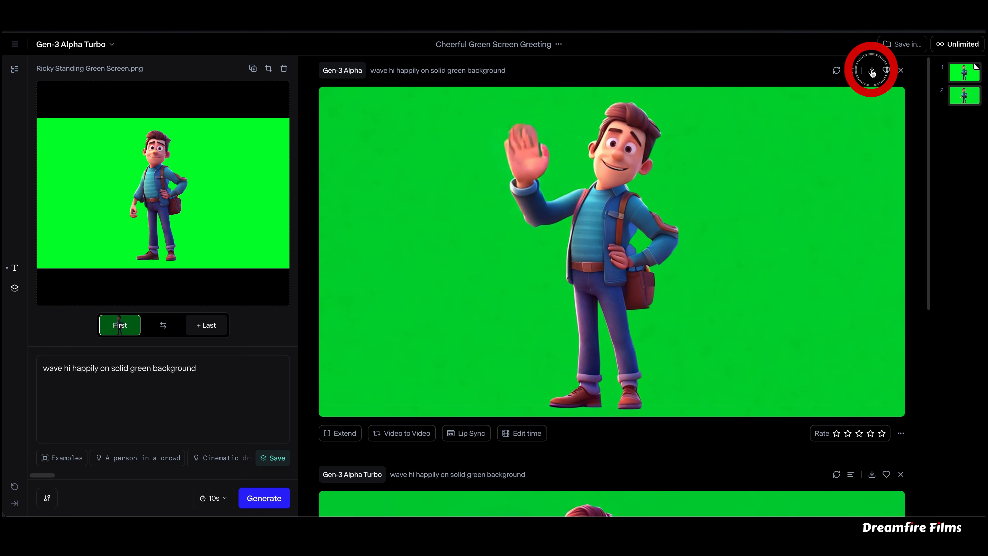
Download the Gen-3 Alpha waving video into a new folder named "Ricky Waving Hi" inside Characters > Ricky
left_click(871, 70)
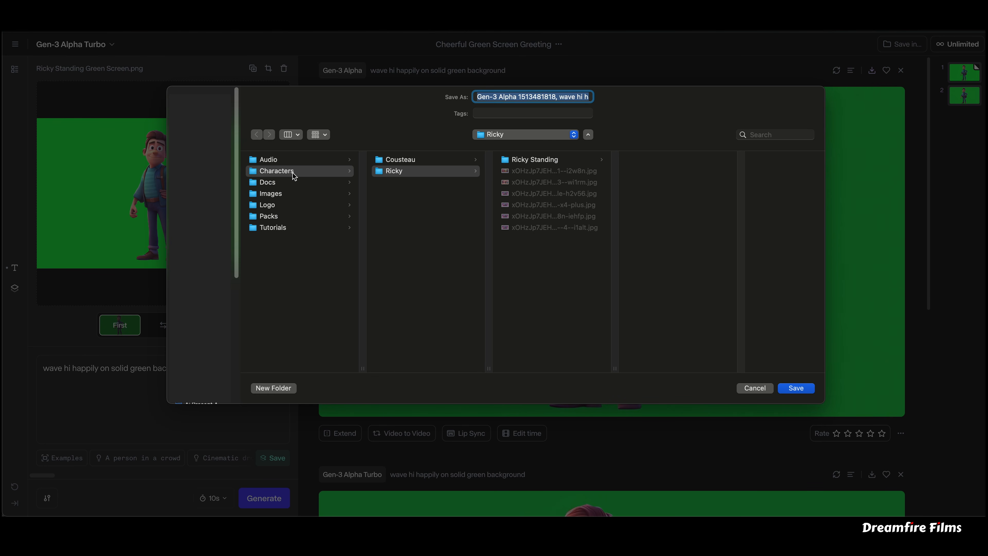
left_click(561, 277)
left_click(287, 391)
type("Ricky Waving")
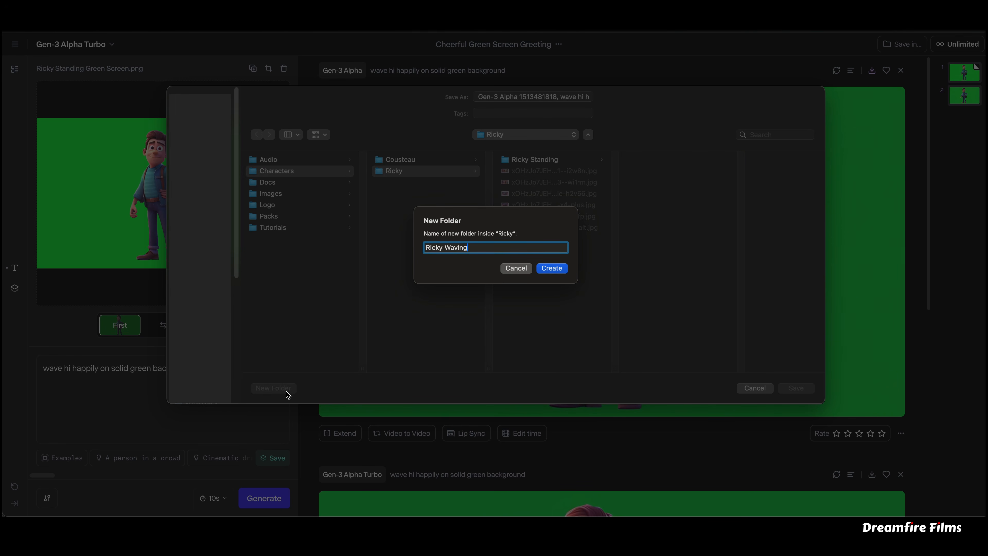
type(" Hi")
key("Return")
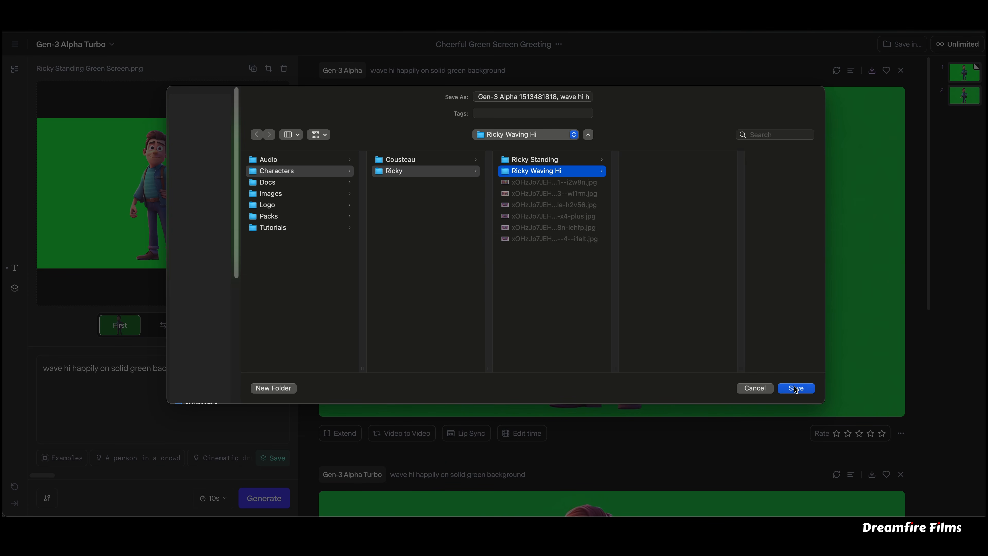
left_click(795, 388)
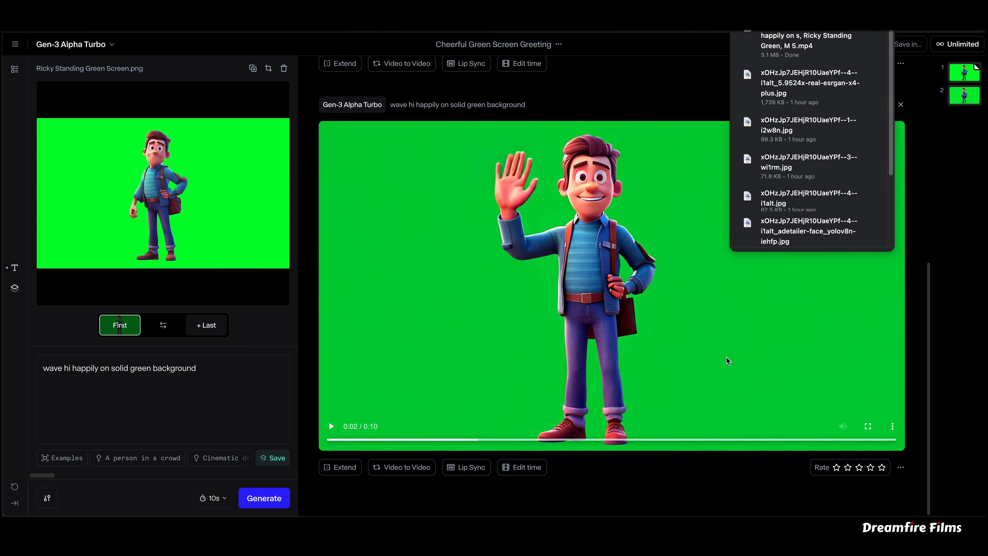
Download the Gen-3 Alpha Turbo waving video into the Ricky Waving Hi folder
scroll(725, 356, "down", 4)
left_click(872, 330)
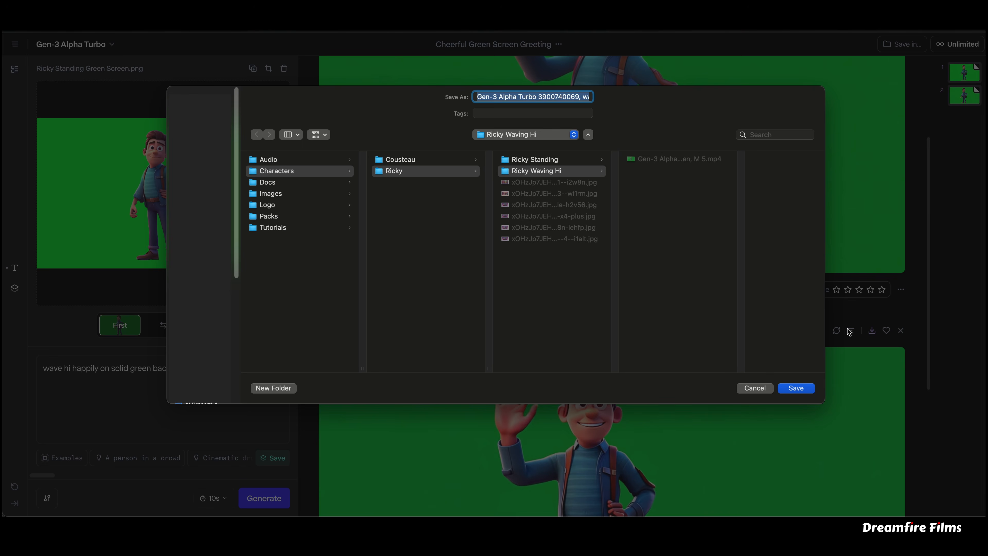
left_click(796, 388)
Replay the Gen-3 Alpha Turbo video from near its start to examine the hand on the hip
scroll(780, 390, "down", 3)
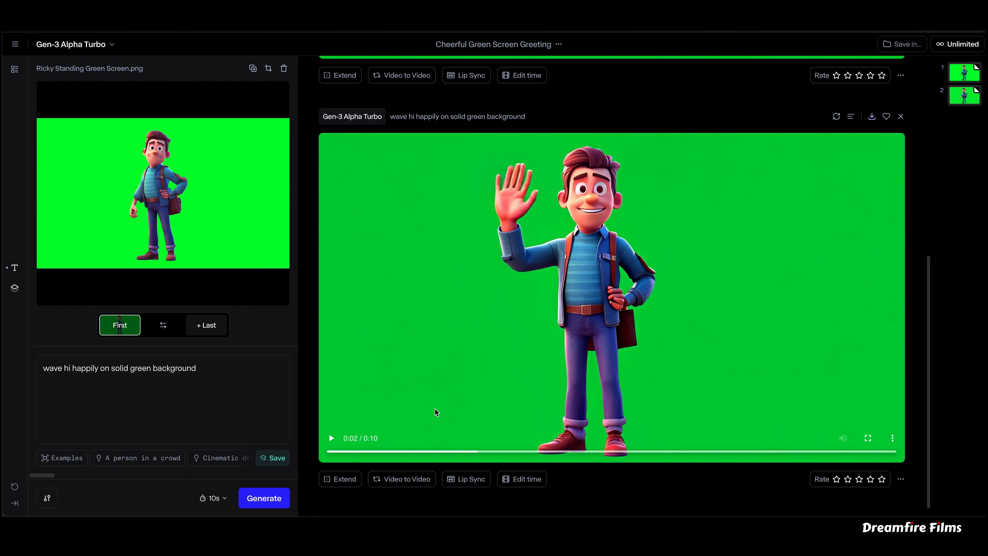
left_click(331, 437)
left_click(341, 452)
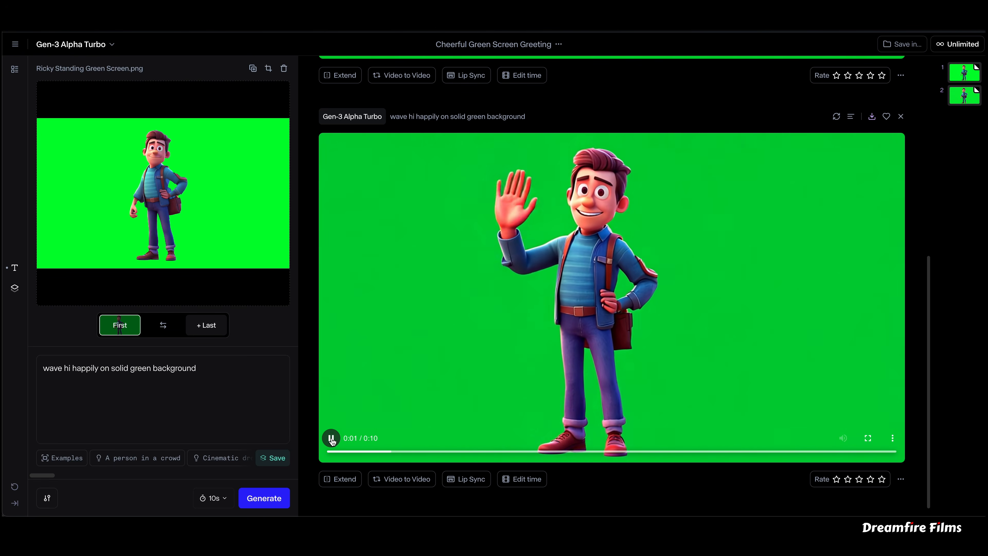
left_click(331, 437)
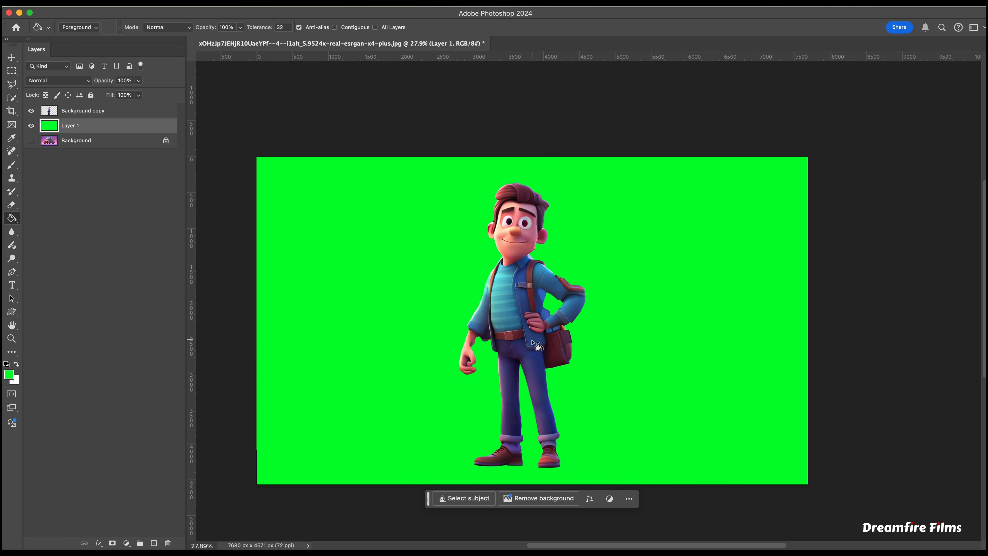
Switch to Photoshop and apply a "hand" Generative Fill to a rectangular selection around the hip hand on the Background copy layer
scroll(530, 339, "up", 5)
left_click(77, 165)
left_click(89, 111)
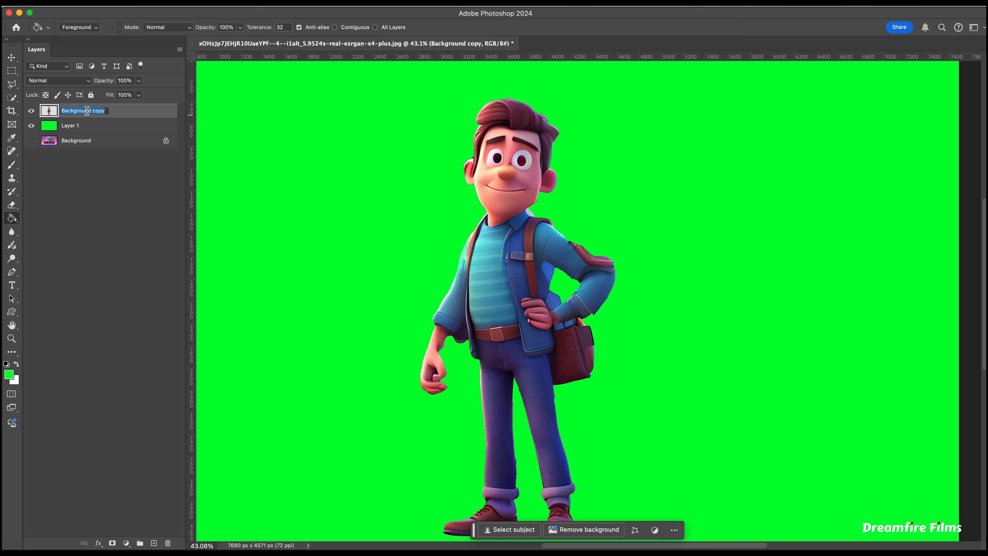
left_click(12, 70)
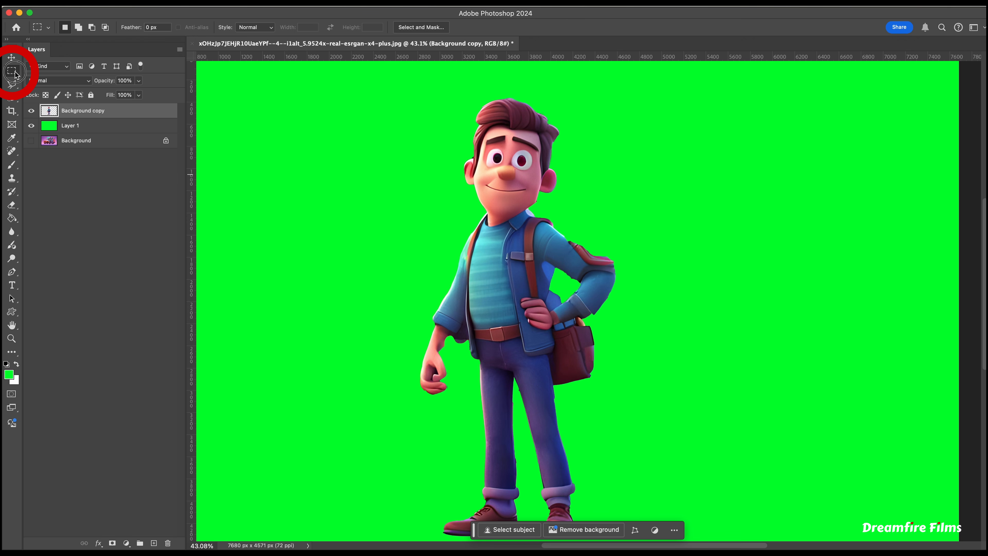
left_click_drag(515, 290, 556, 330)
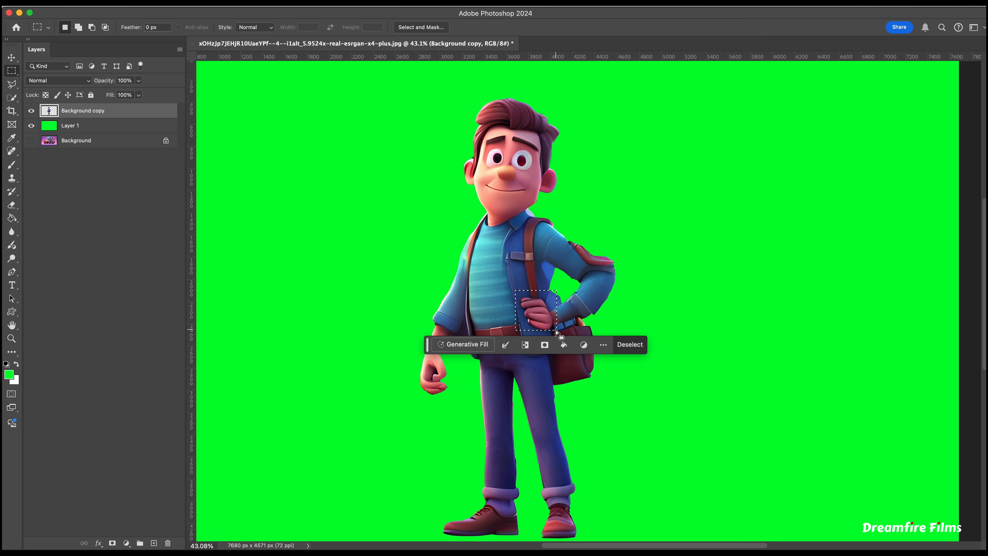
left_click(486, 346)
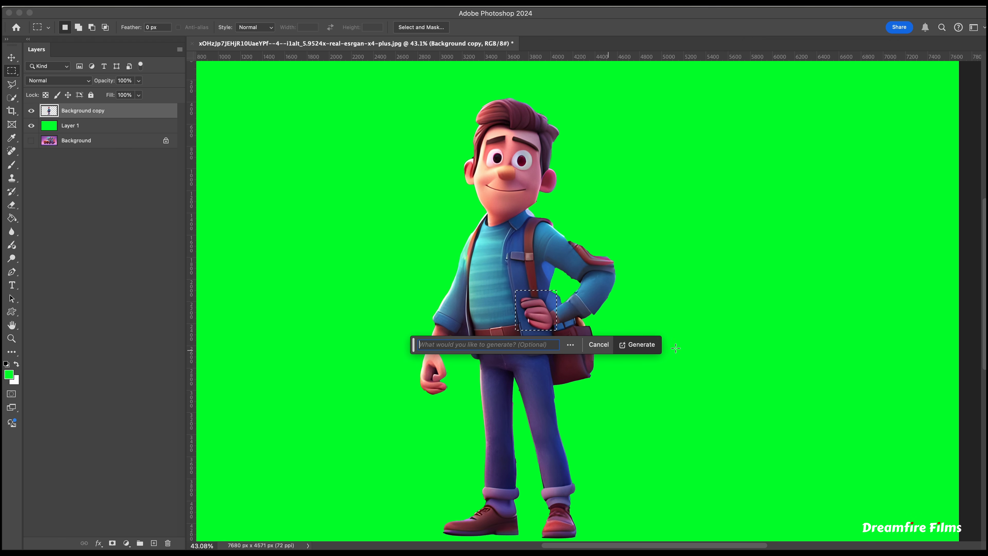
type("hand")
left_click(639, 348)
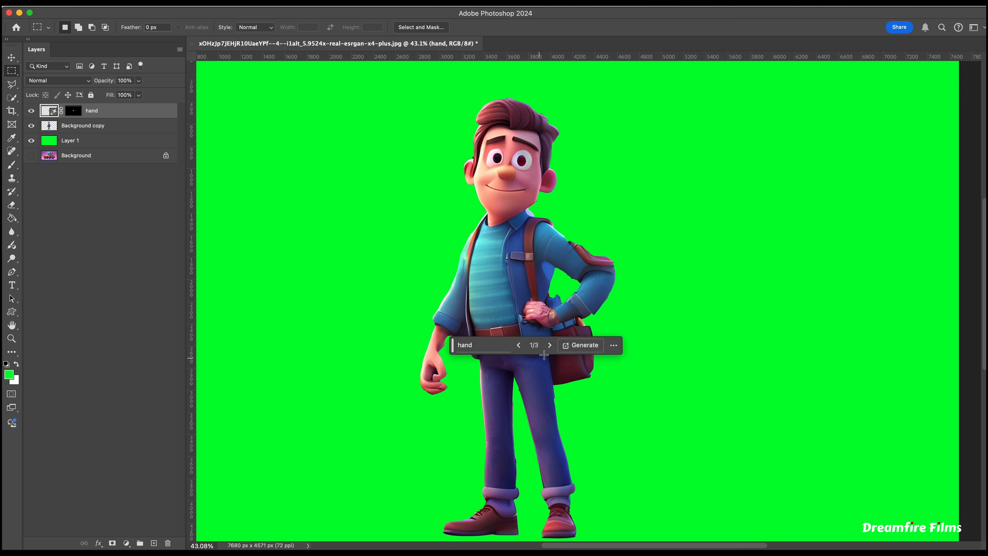
Compare the generated hand variations and choose variation 2 of 3
left_click(549, 347)
left_click(550, 349)
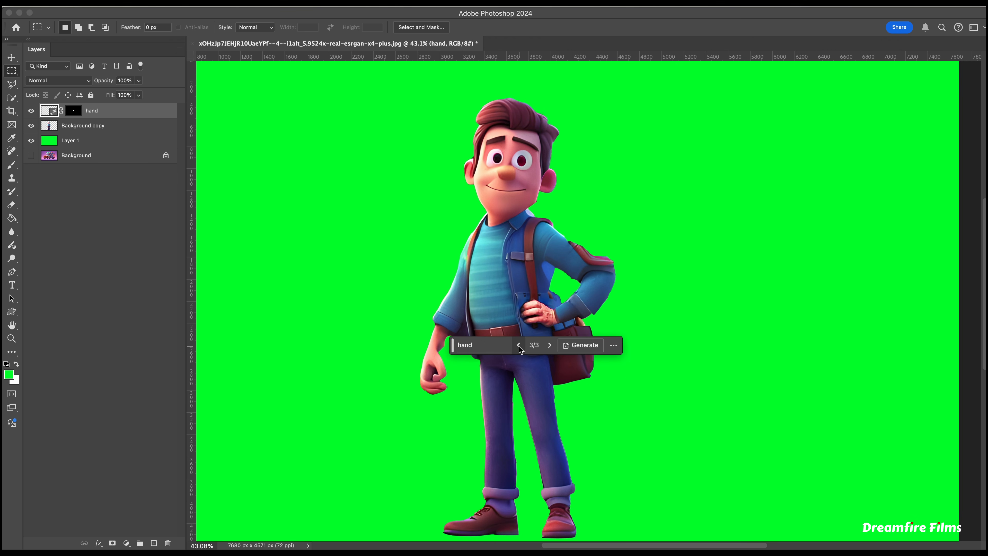
left_click(520, 347)
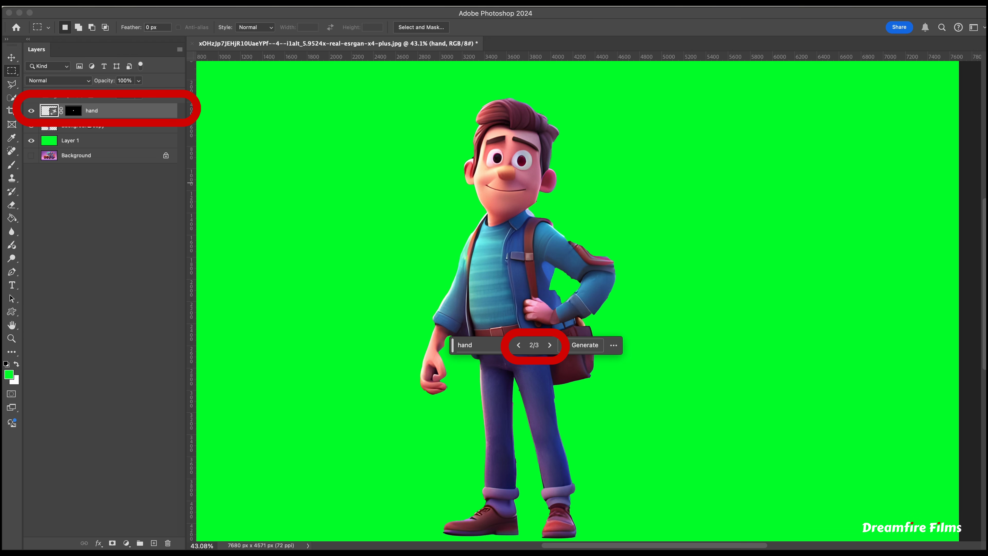
Hide the hand layer and apply a "cartoon hand" Generative Fill to a rectangular selection around the hip hand on the Background copy layer
left_click(89, 129)
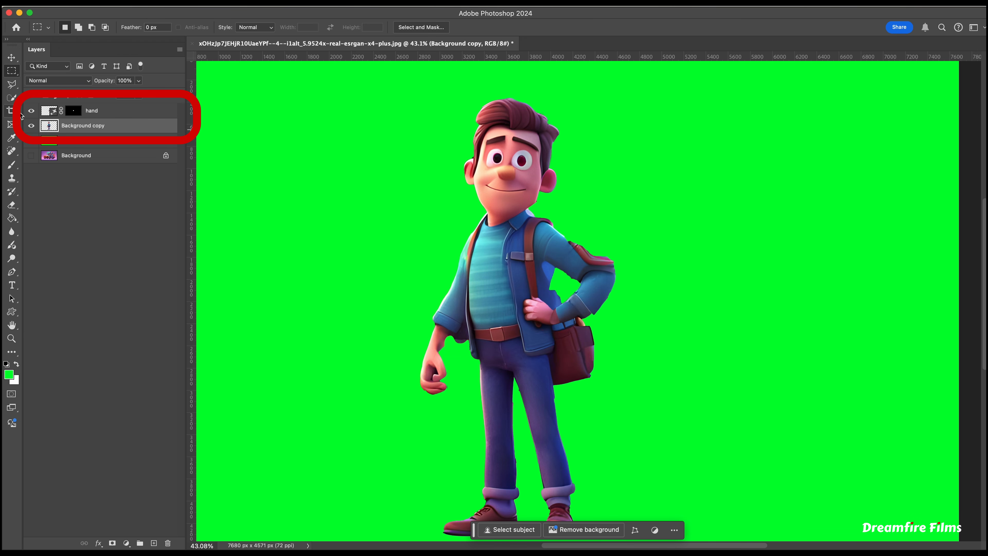
left_click(31, 110)
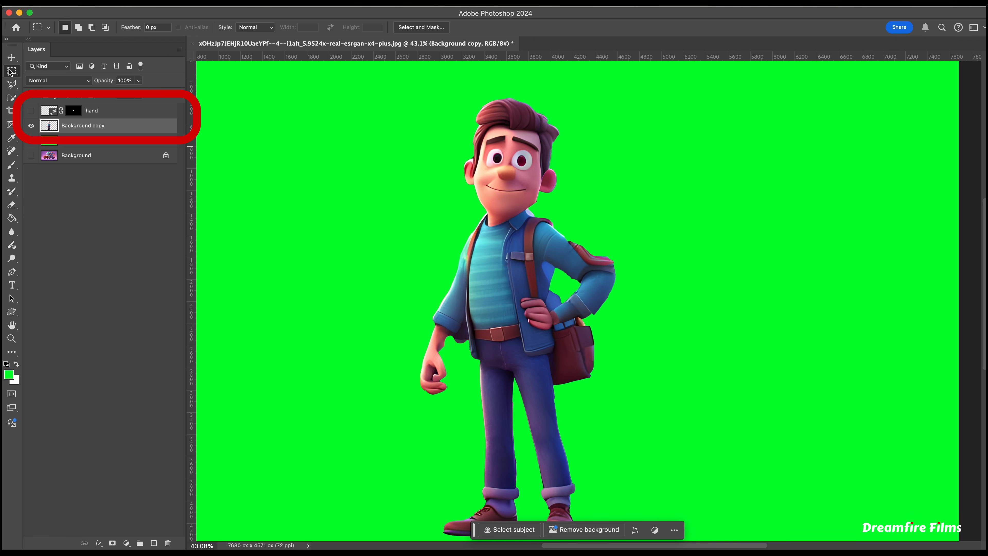
left_click_drag(518, 291, 561, 334)
left_click(470, 349)
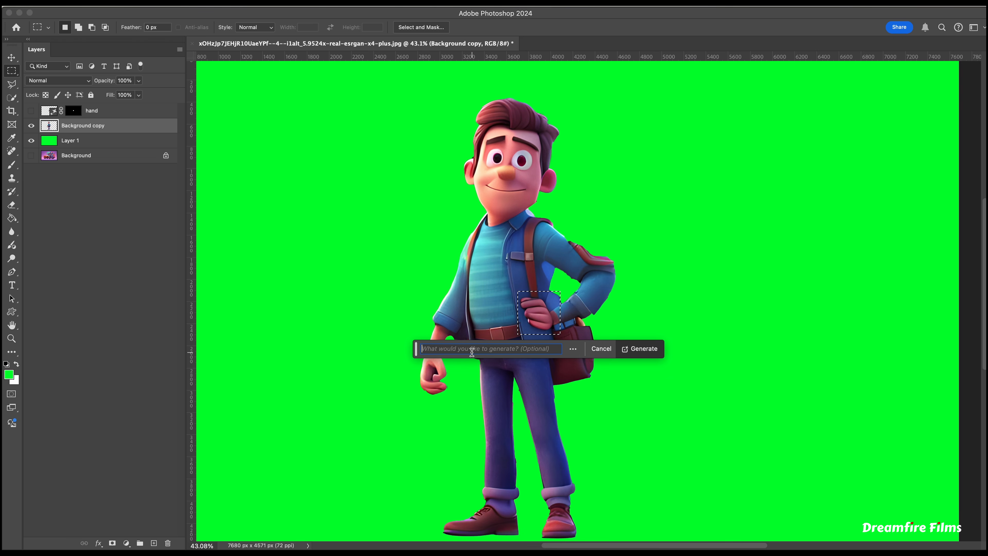
type("cartoo")
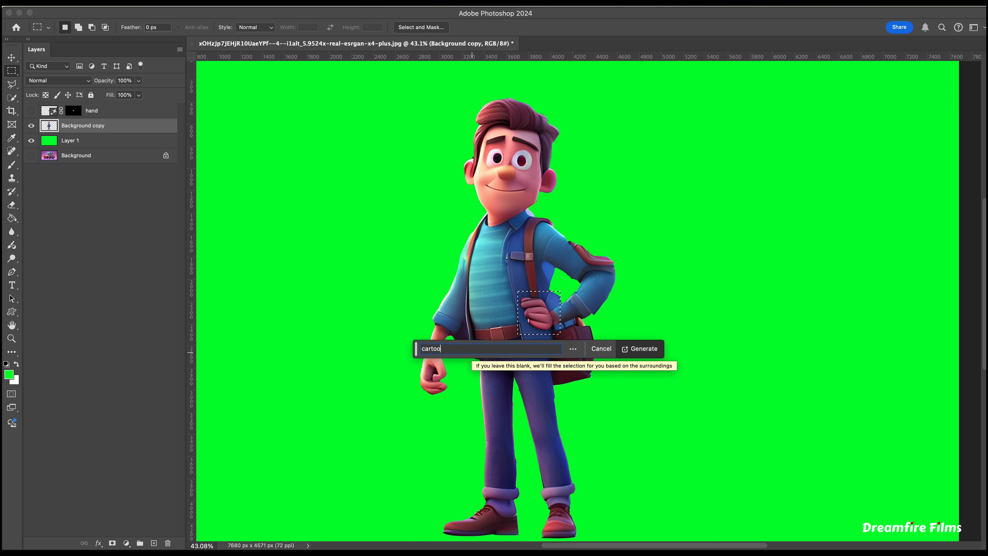
type("n hand")
left_click(640, 348)
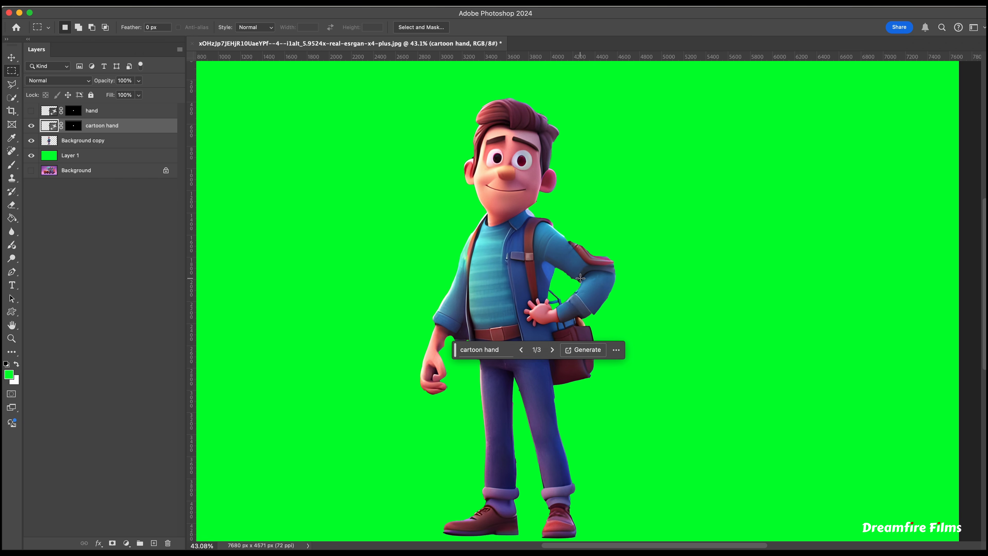
Browse the cartoon hand variations, generate another set with the same prompt, and choose variation 3 of 6
left_click(552, 350)
left_click(551, 349)
left_click(521, 350)
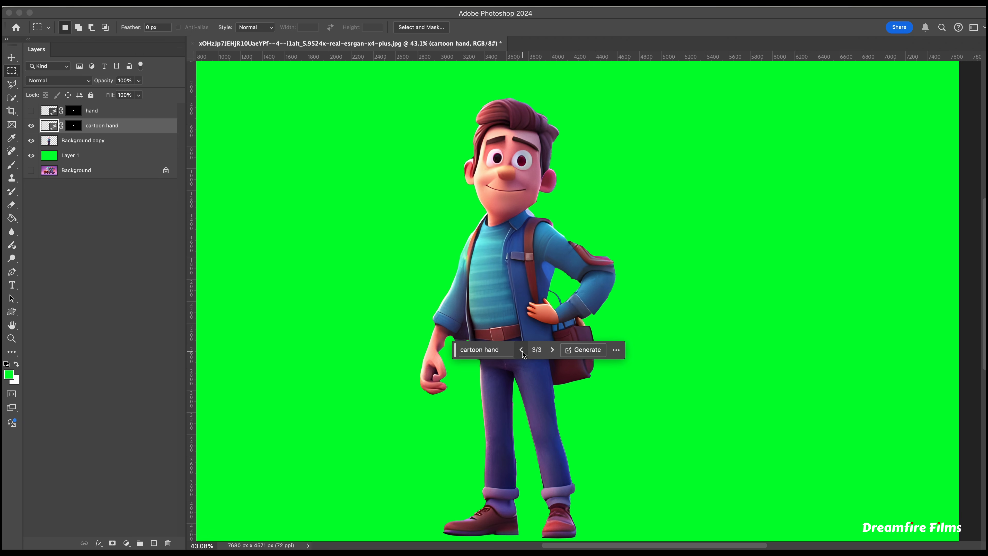
left_click(596, 356)
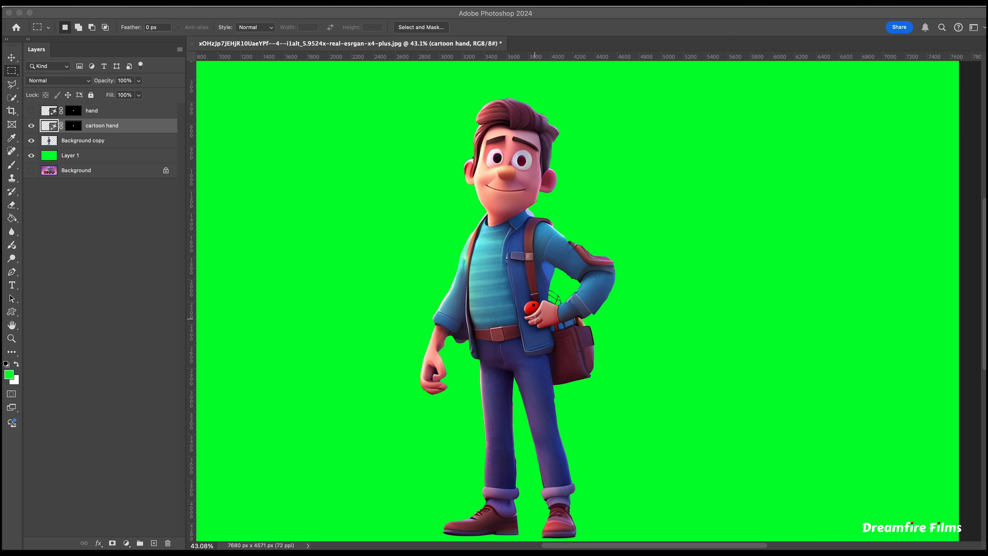
left_click(553, 350)
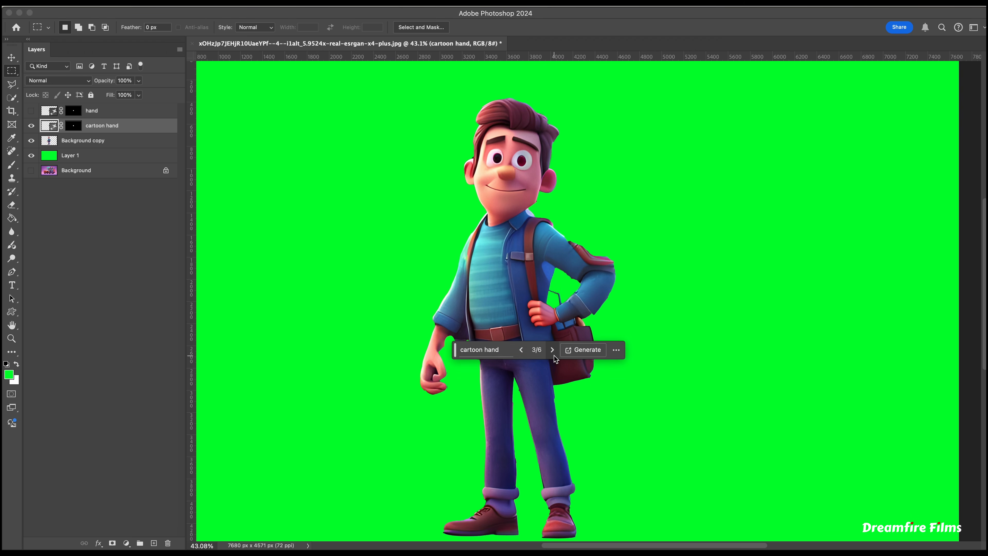
Compare the two generated hip hands by toggling the hand layer's visibility, leaving it visible and hiding the cartoon hand layer
left_click(31, 111)
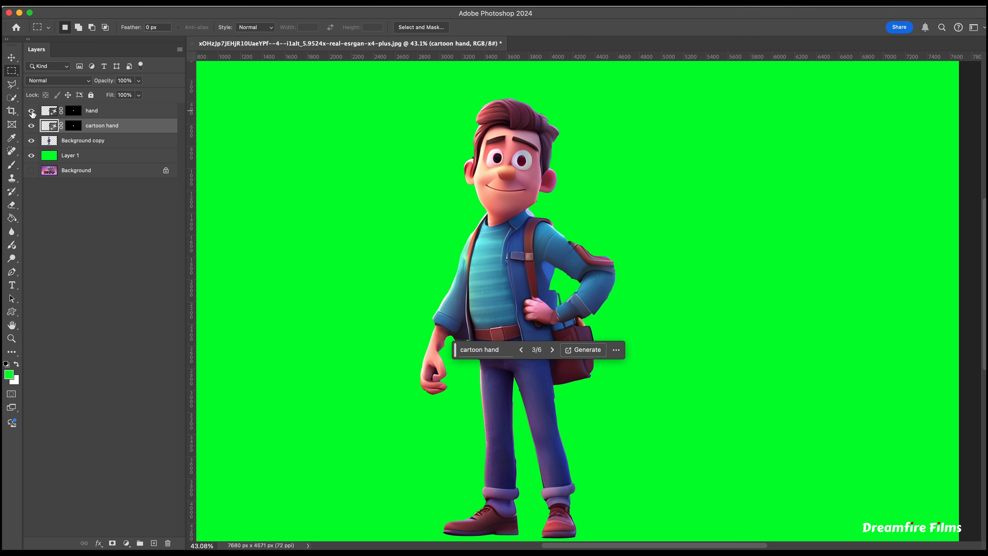
left_click(31, 112)
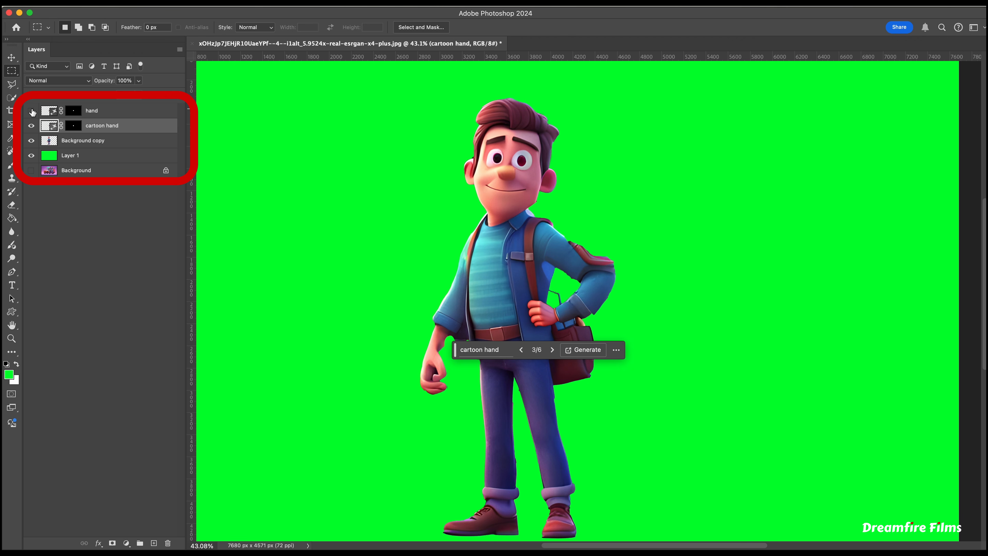
left_click(31, 112)
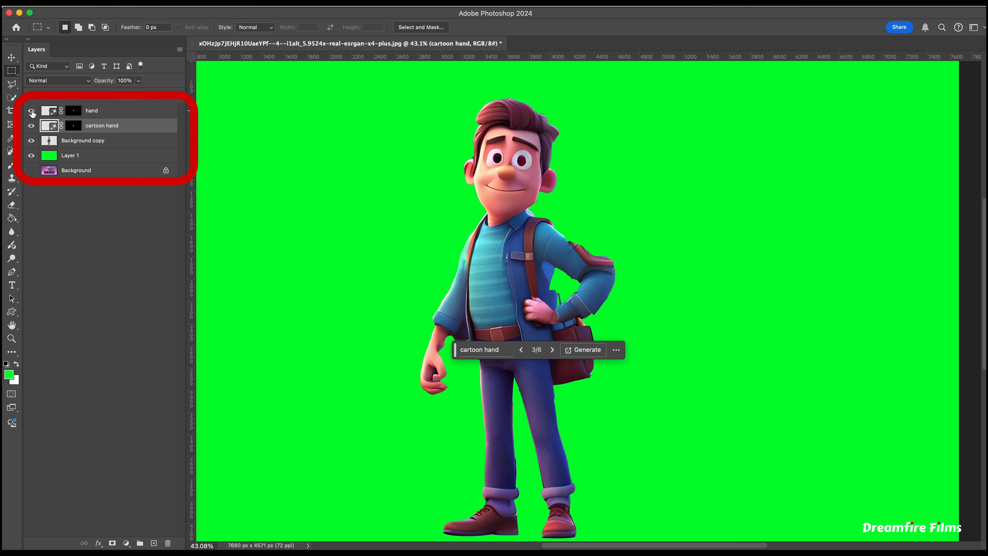
left_click(31, 111)
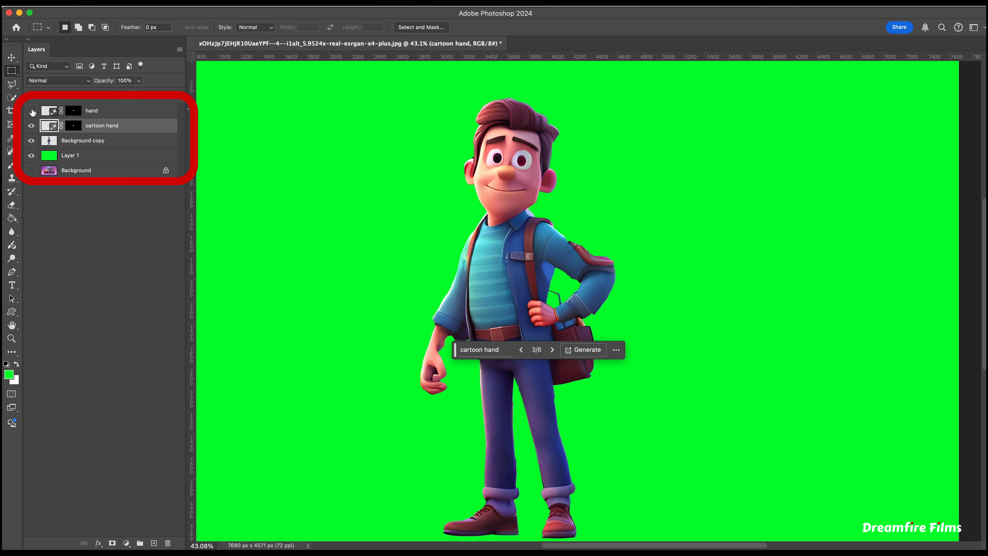
left_click(31, 111)
left_click(31, 126)
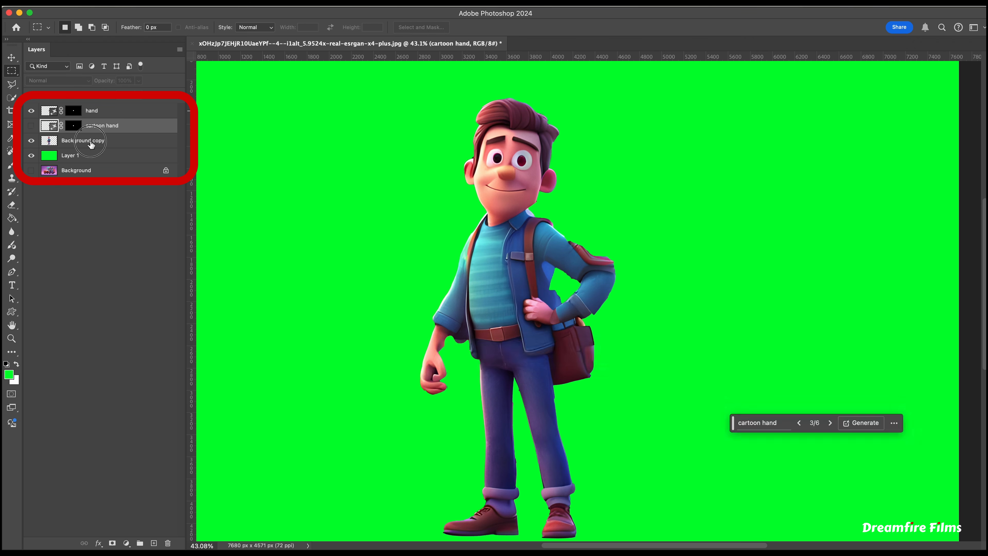
Apply a "hand" Generative Fill to a rectangular selection around the lowered hand on the Background copy layer and browse to variation 3
left_click(117, 141)
left_click_drag(404, 413, 451, 338)
left_click(366, 431)
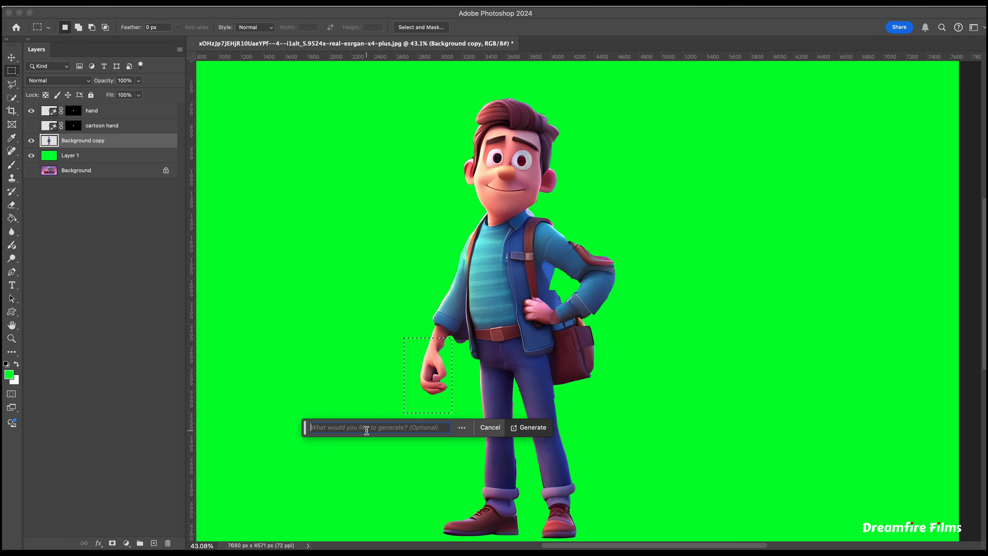
type("hand")
key("Return")
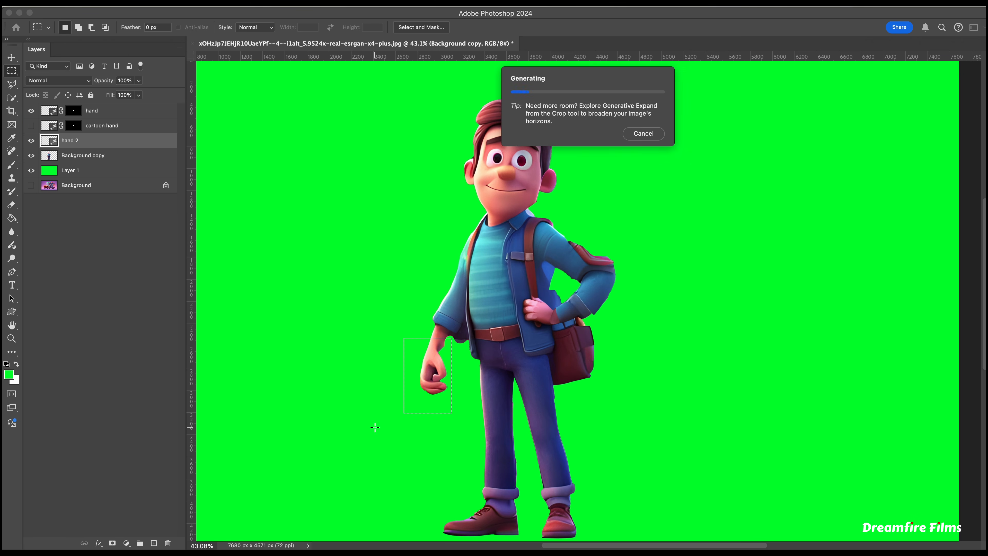
left_click(441, 428)
left_click(441, 428)
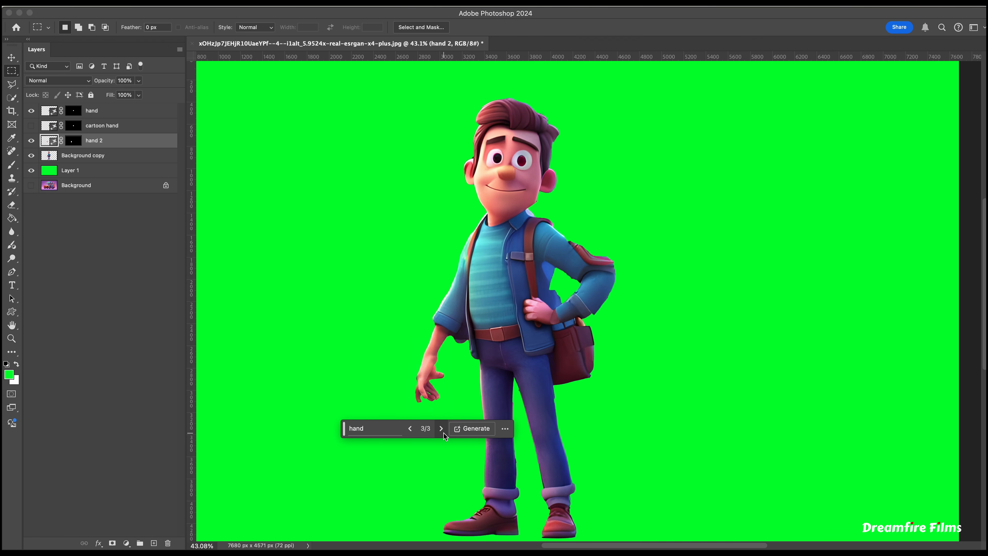
Generate more variations of the lowered hand with the prompt changed to "cartoon hand"
left_click(386, 428)
key("super+a")
key("Left")
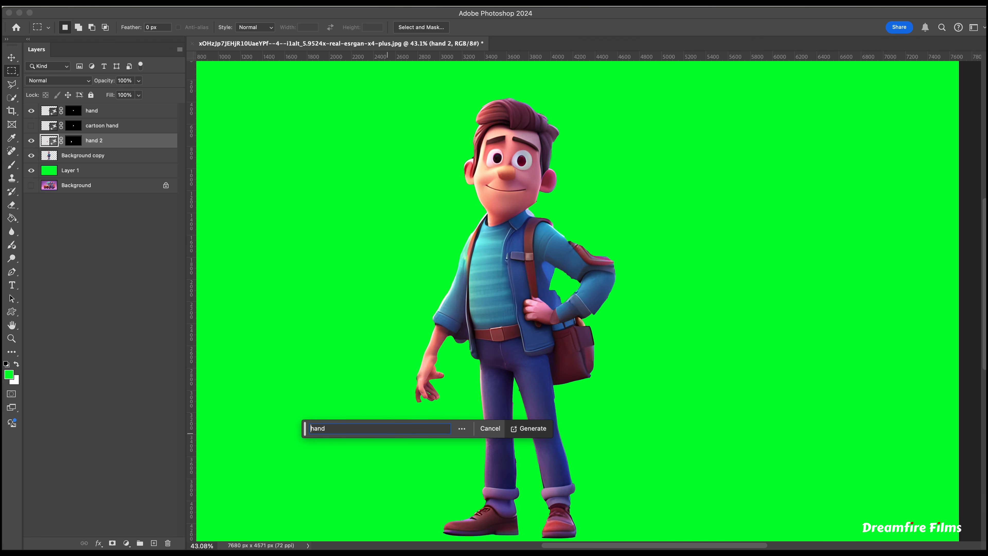
type("cartoon")
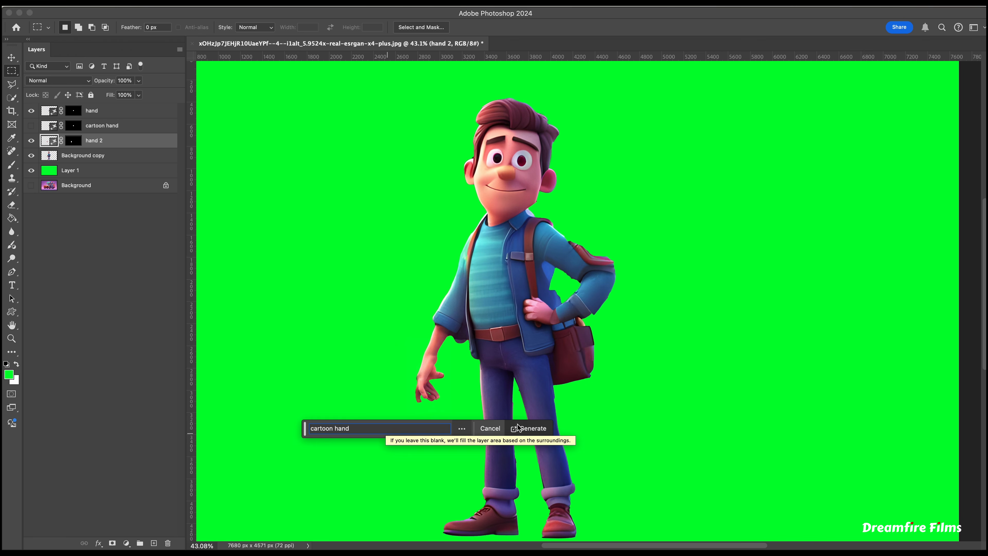
left_click(531, 428)
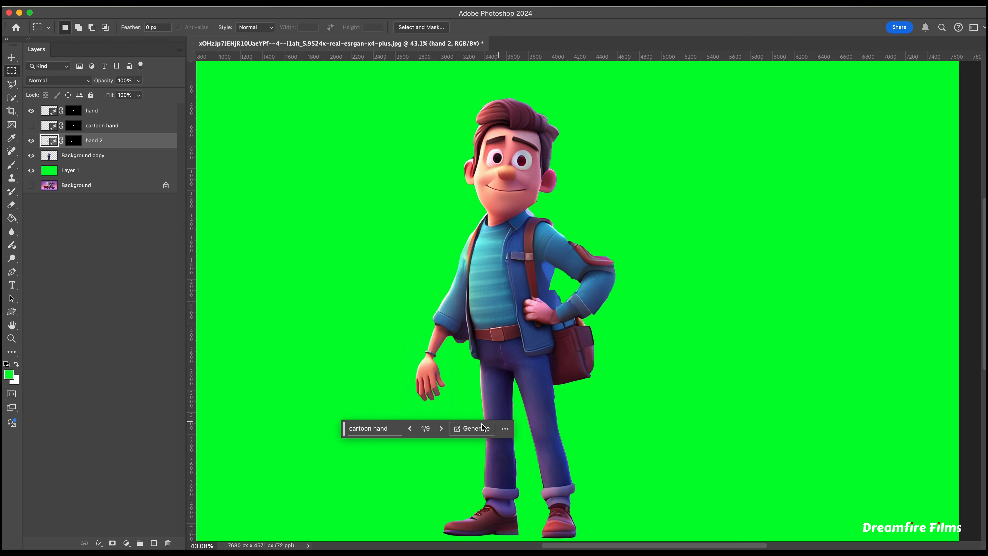
Compare the lowered hand's variations with each other and with the original, and choose the relaxed hand with the blue wristband
left_click(441, 429)
left_click(442, 429)
left_click(31, 141)
left_click(31, 141)
left_click(409, 429)
left_click(409, 429)
left_click(442, 430)
left_click(442, 430)
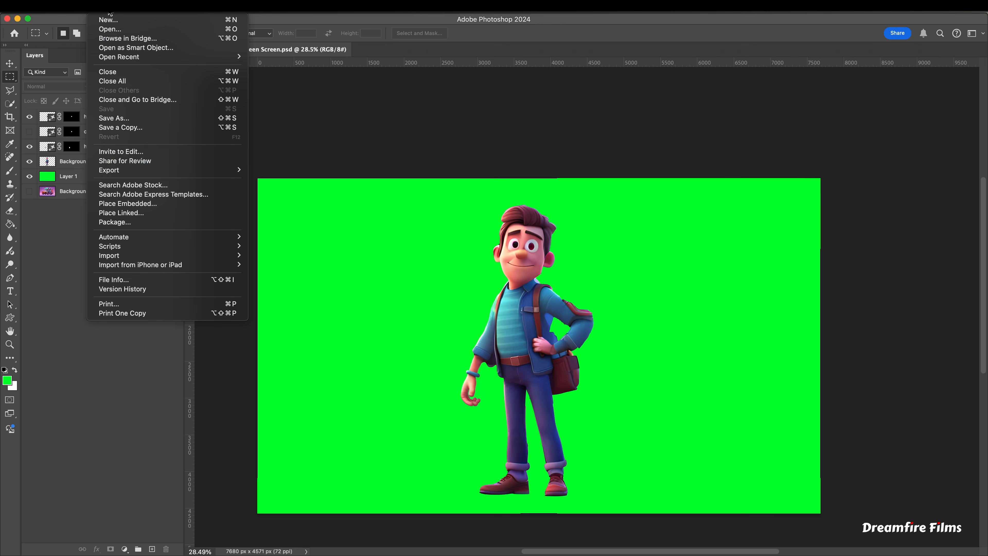
Export the image as "Ricky Standing Green Screen v2.png" into the Ricky Standing folder under Characters > Ricky
mouse_move(135, 171)
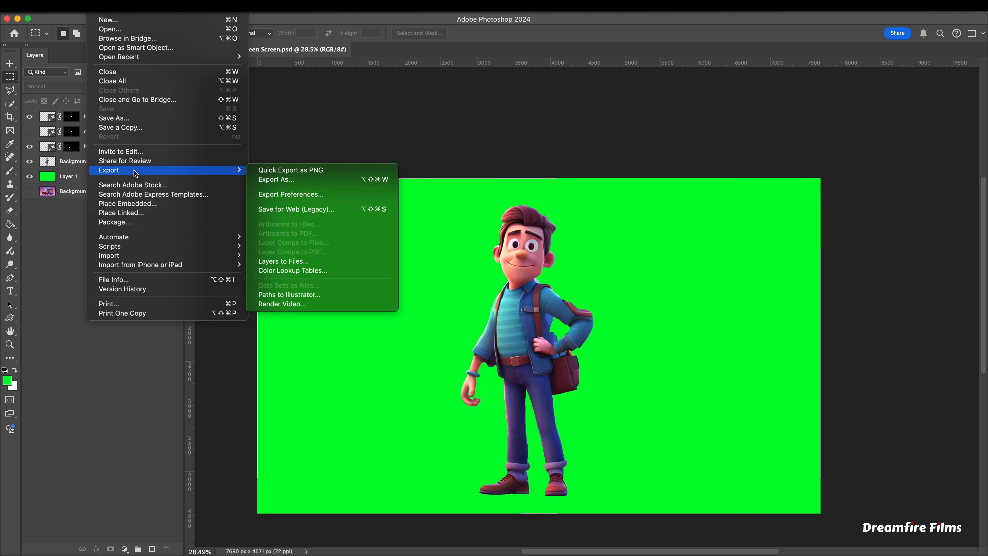
left_click(301, 170)
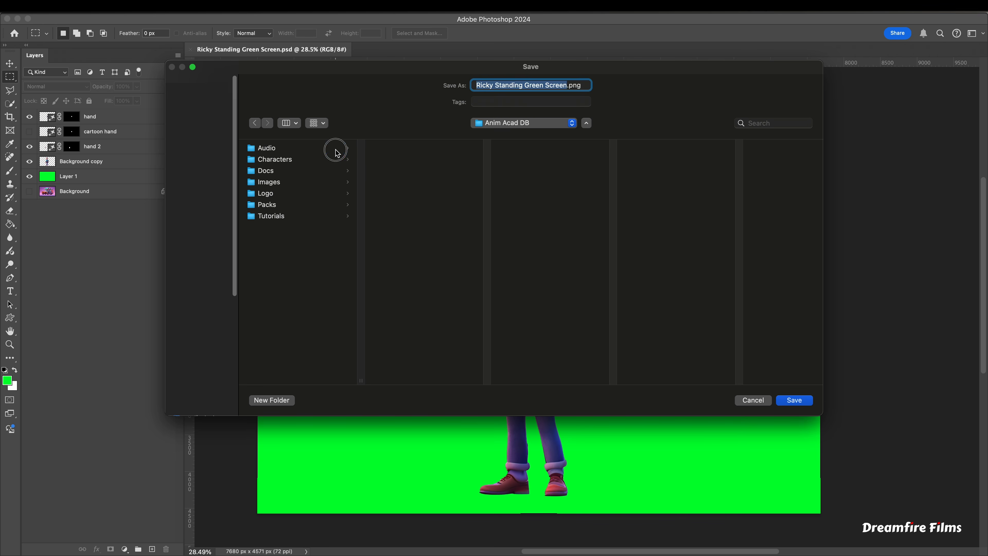
left_click(332, 160)
left_click(402, 159)
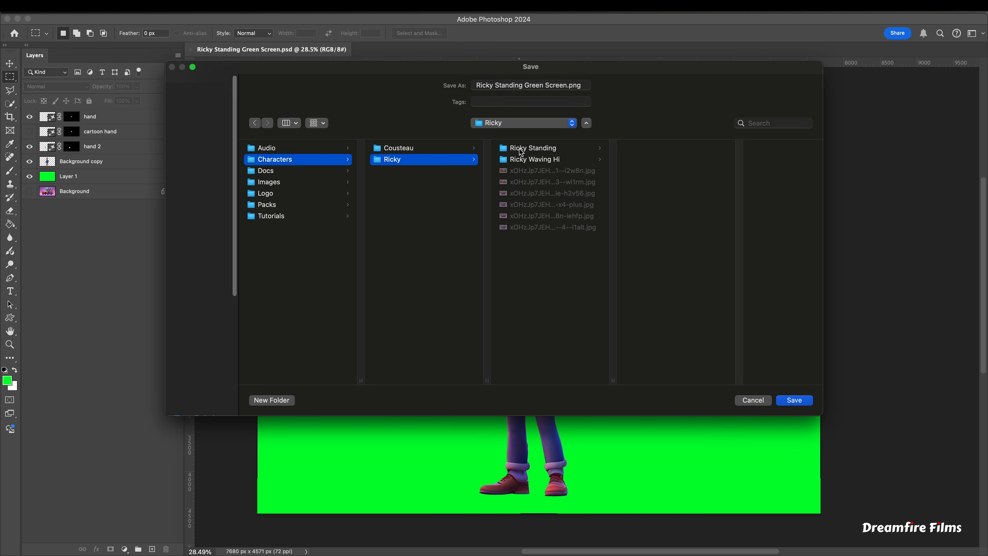
left_click(522, 149)
left_click(668, 150)
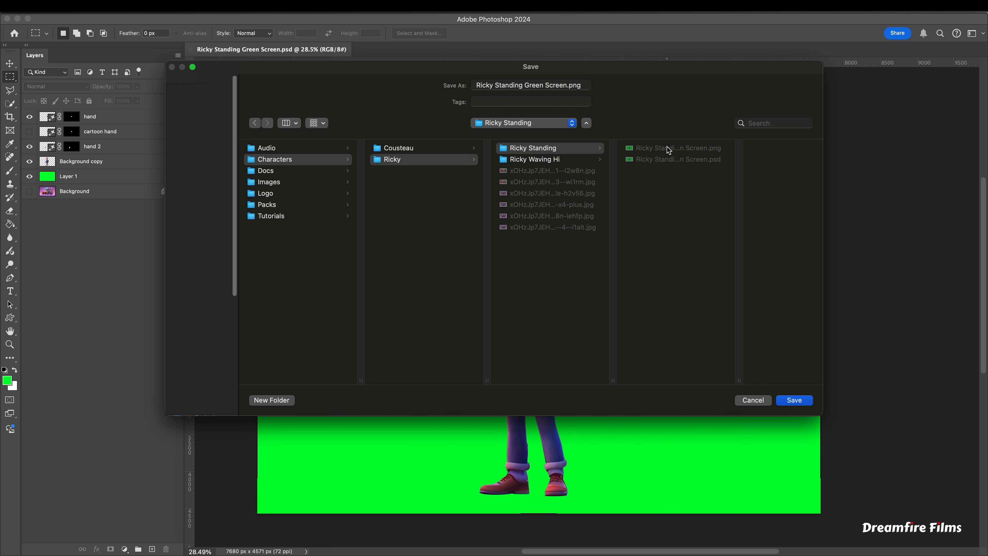
left_click(569, 85)
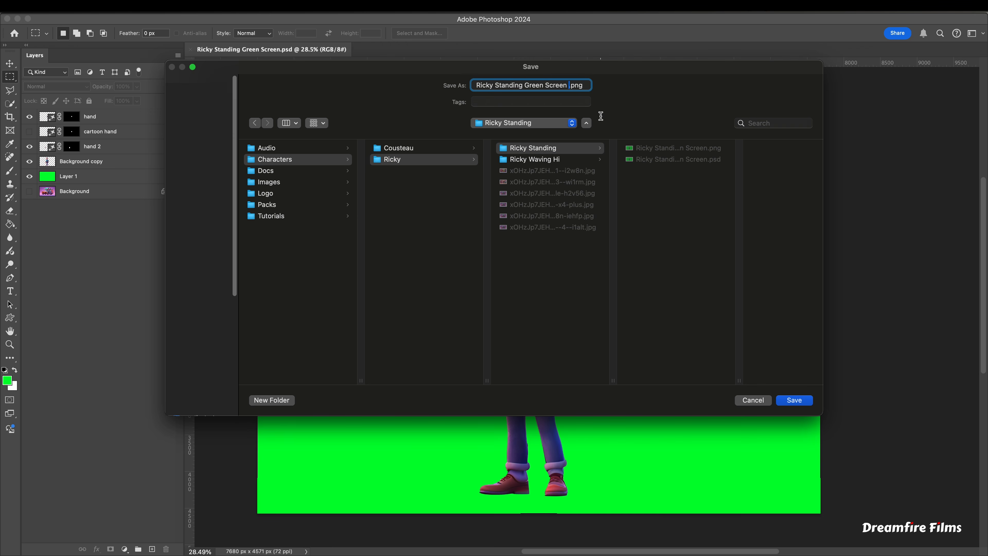
type("v2")
left_click(793, 400)
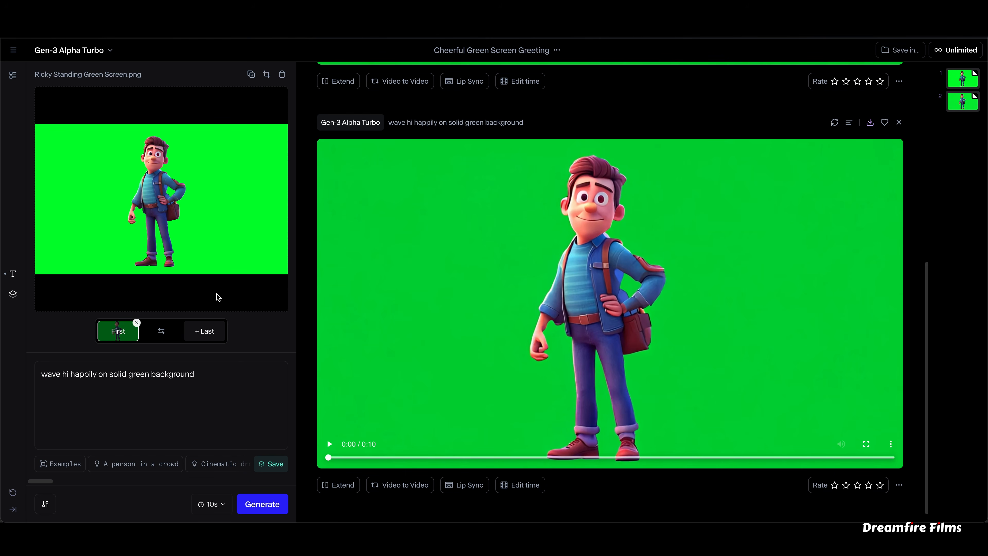
Switch to Runway and replace the first-frame image with Ricky Standing Green Screen v2.png from the Ricky Standing folder
left_click(282, 76)
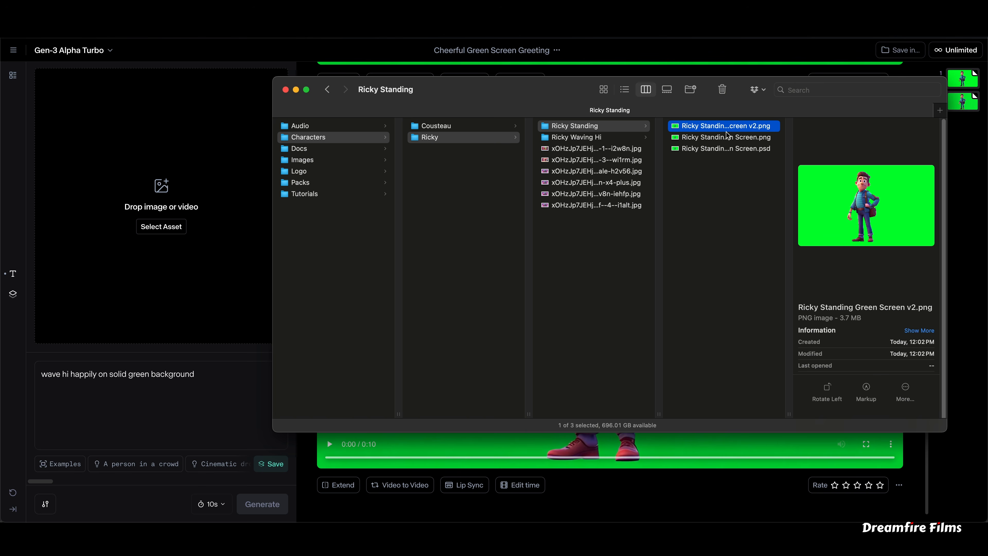
left_click_drag(724, 127, 120, 226)
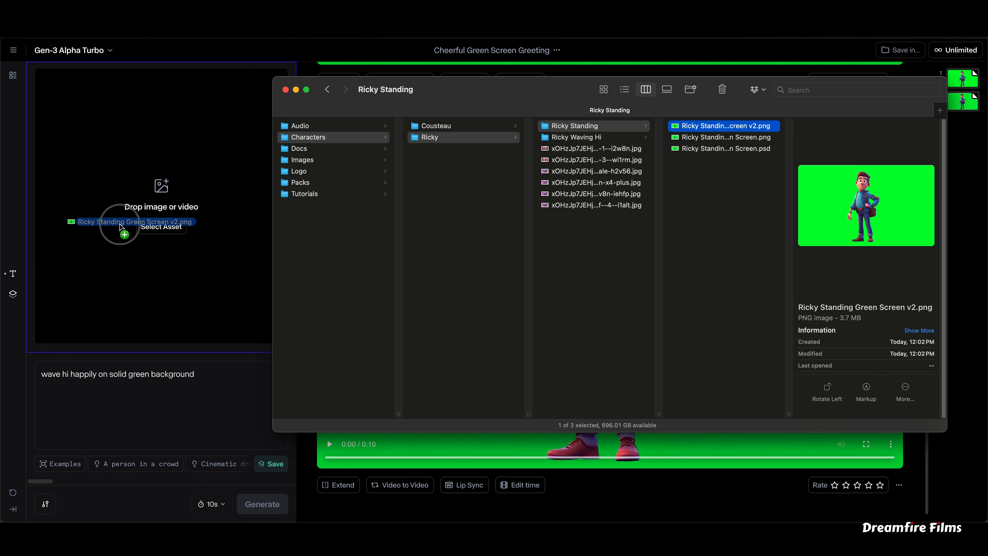
left_click_drag(120, 227, 115, 230)
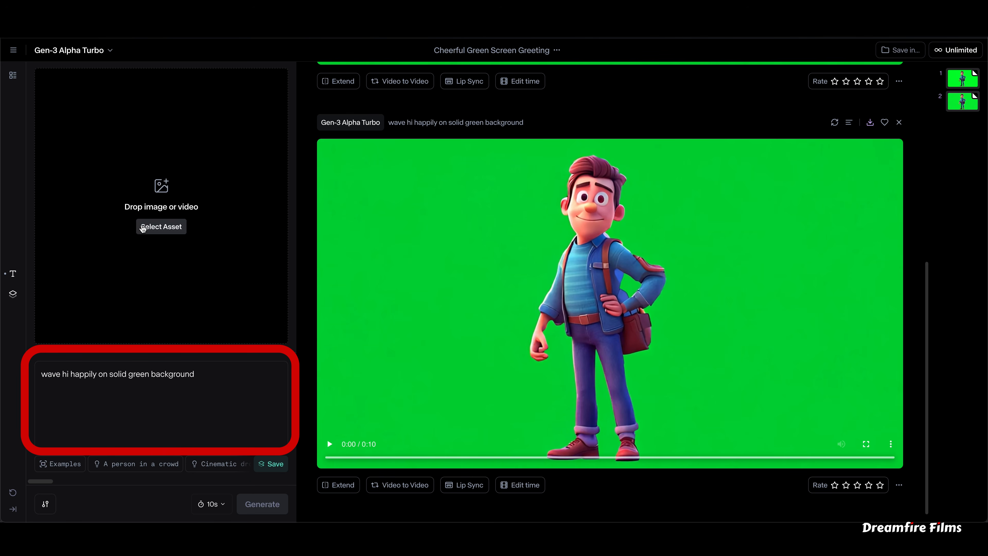
Shorten the prompt to "wave hi on solid green background" and generate a 10-second Gen-3 Alpha Turbo video
double_click(83, 374)
key("BackSpace")
key("BackSpace")
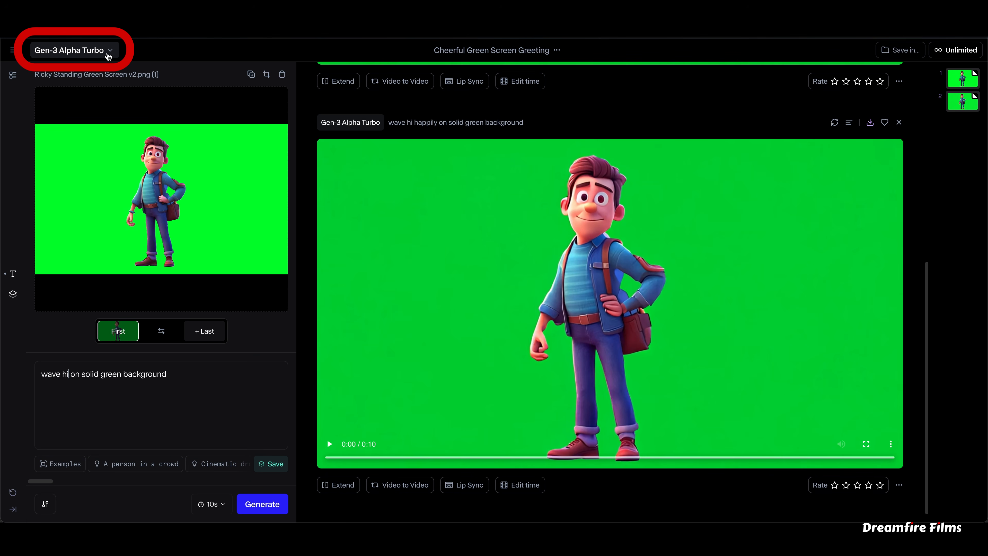
left_click(263, 504)
scroll(666, 338, "down", 10)
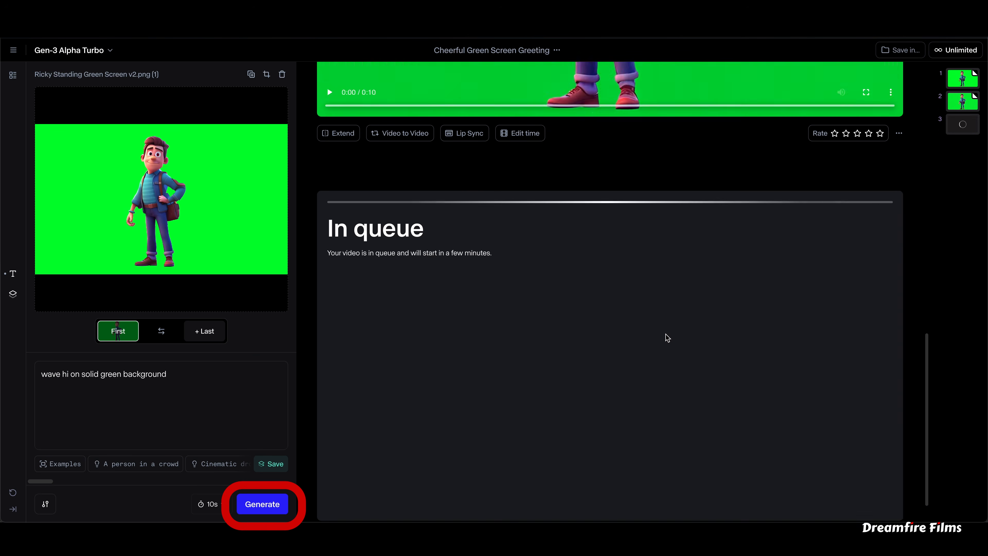
scroll(599, 326, "up", 12)
scroll(598, 331, "down", 3)
scroll(599, 334, "down", 6)
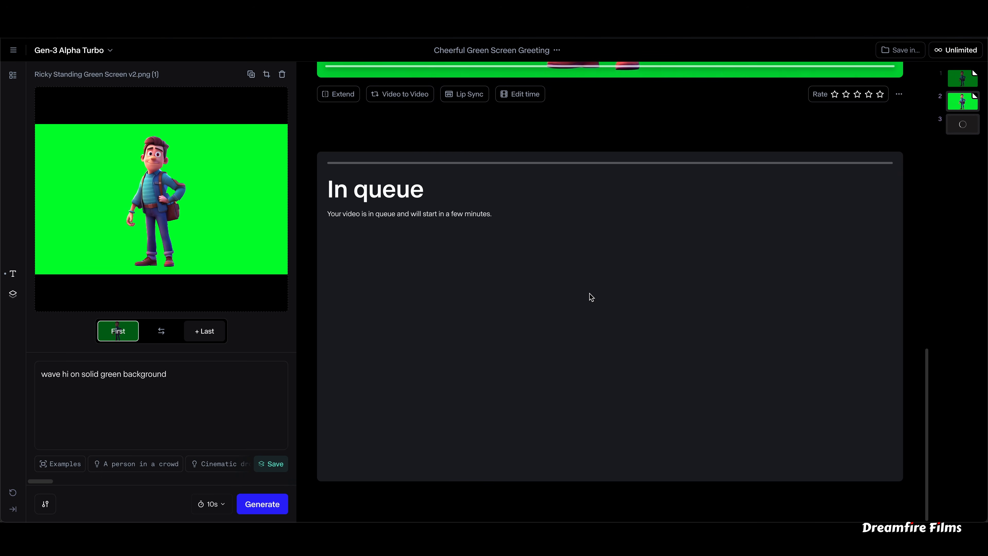
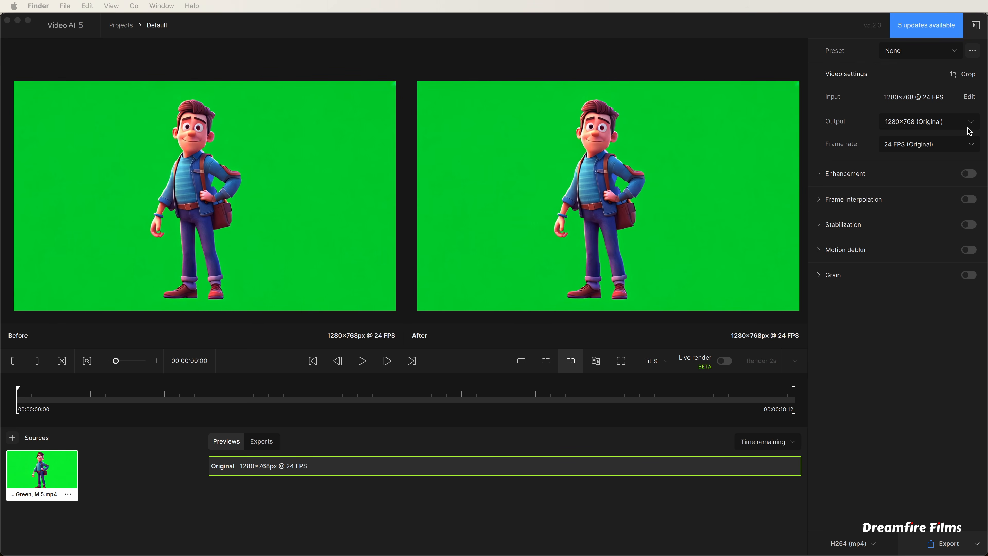
Switch to Topaz Video AI and set the waving video's output resolution to 3840×2160 (4K)
left_click(970, 131)
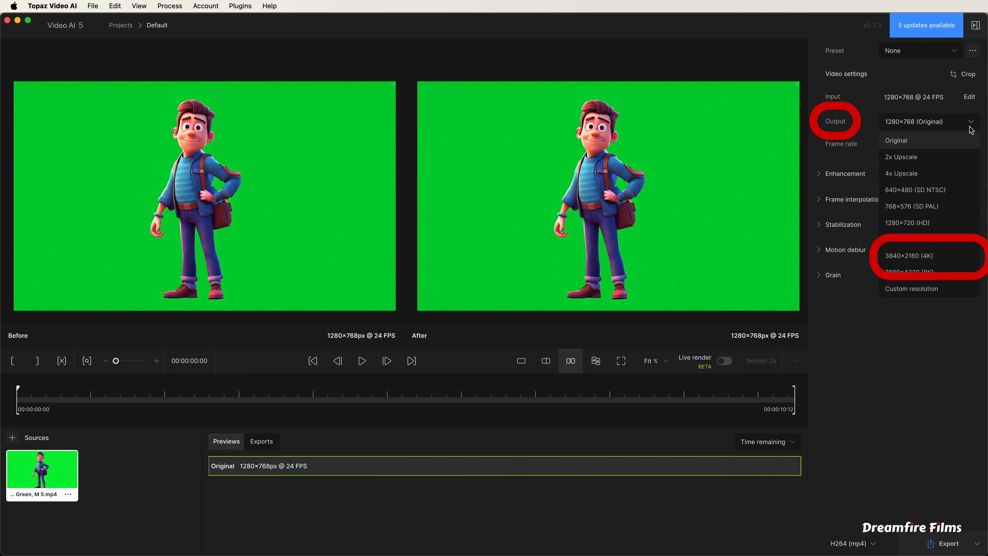
left_click(935, 256)
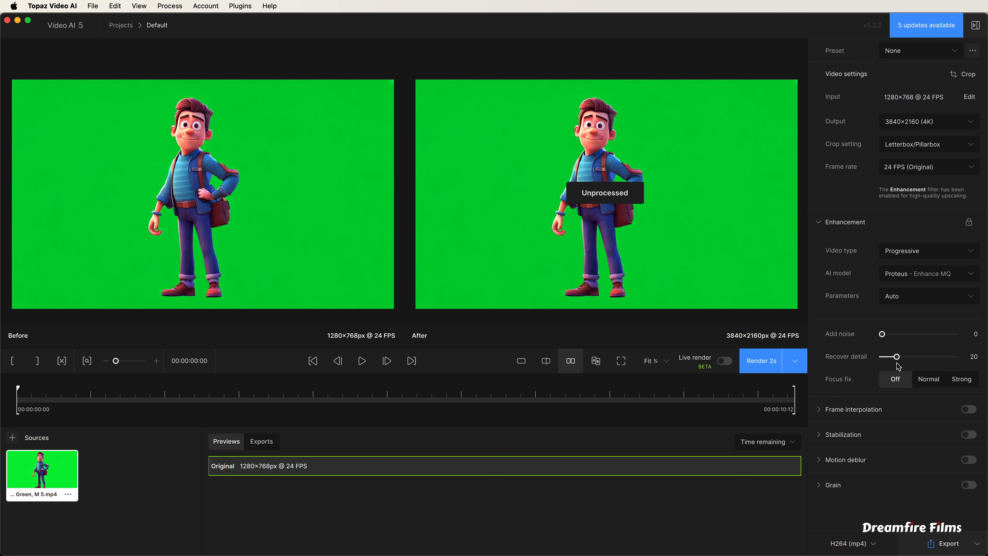
Export the upscaled waving video with the current output settings
left_click(945, 545)
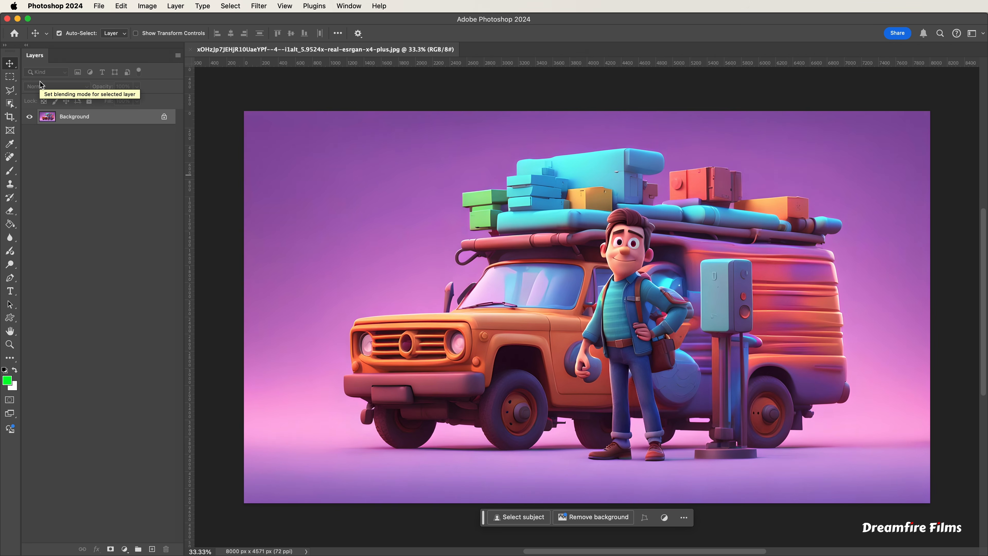
Switch to Photoshop and select the cartoon man and the blue box on its post with the Object Selection tool
left_click(11, 104)
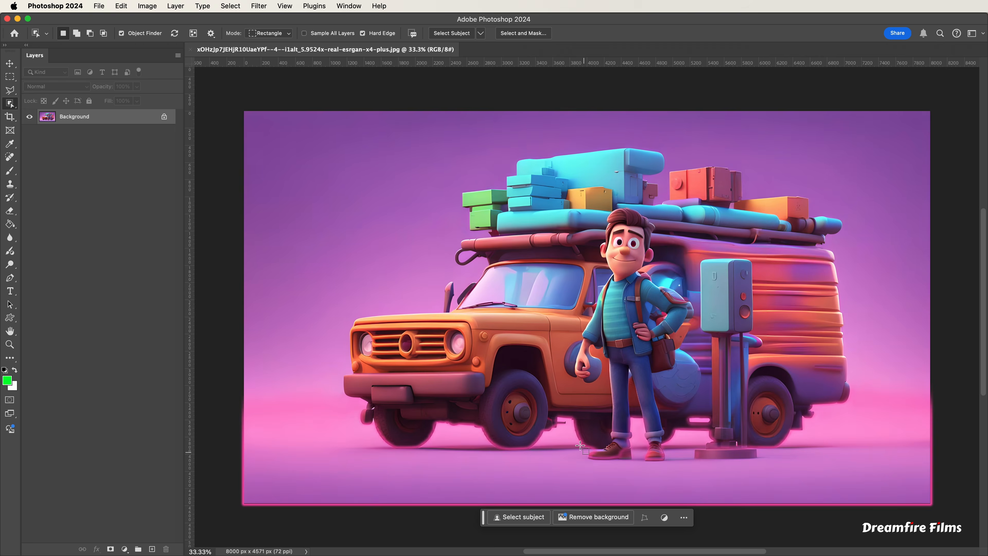
left_click(612, 316)
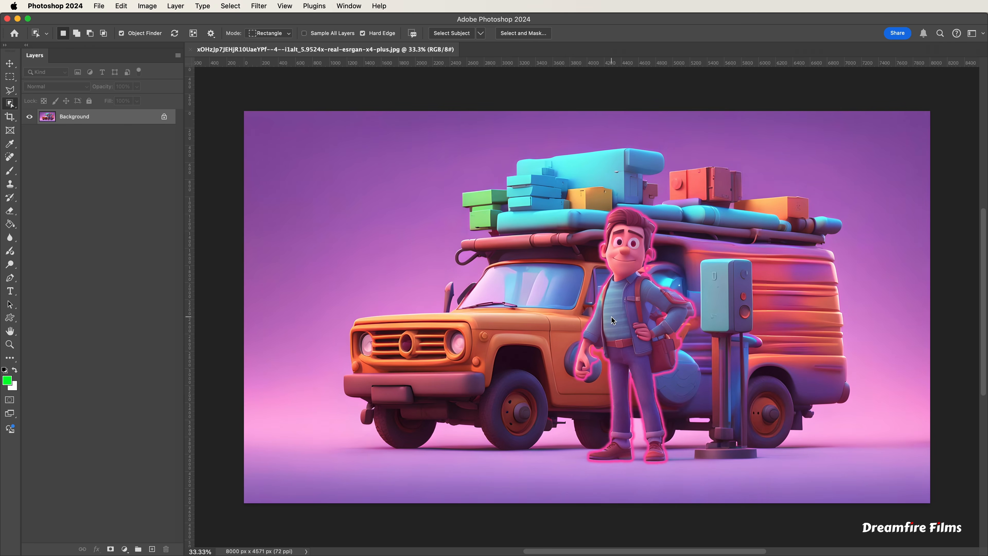
left_click(722, 323, "shift")
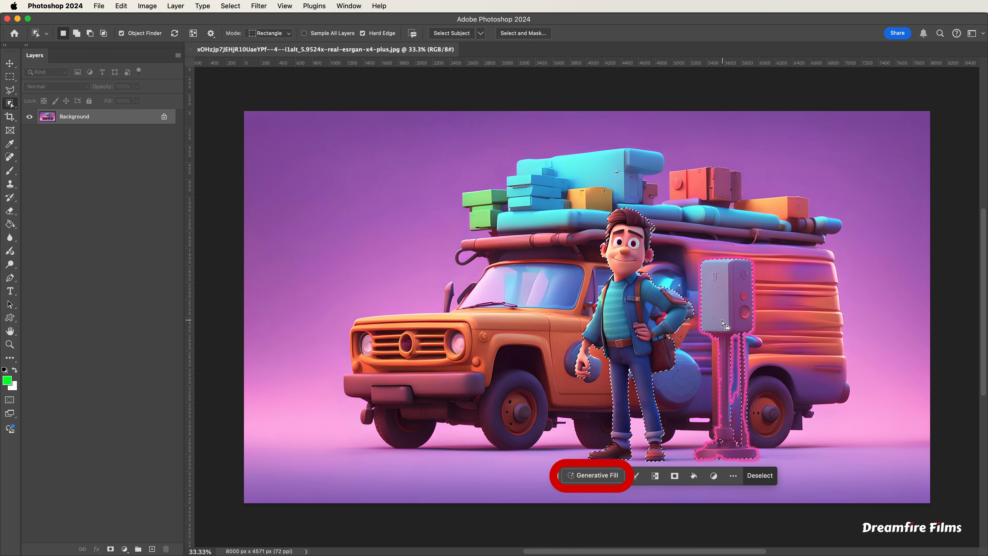
Refine the selection in Select and Mask with a 37.8 px feather and a +100% edge shift
right_click(722, 323)
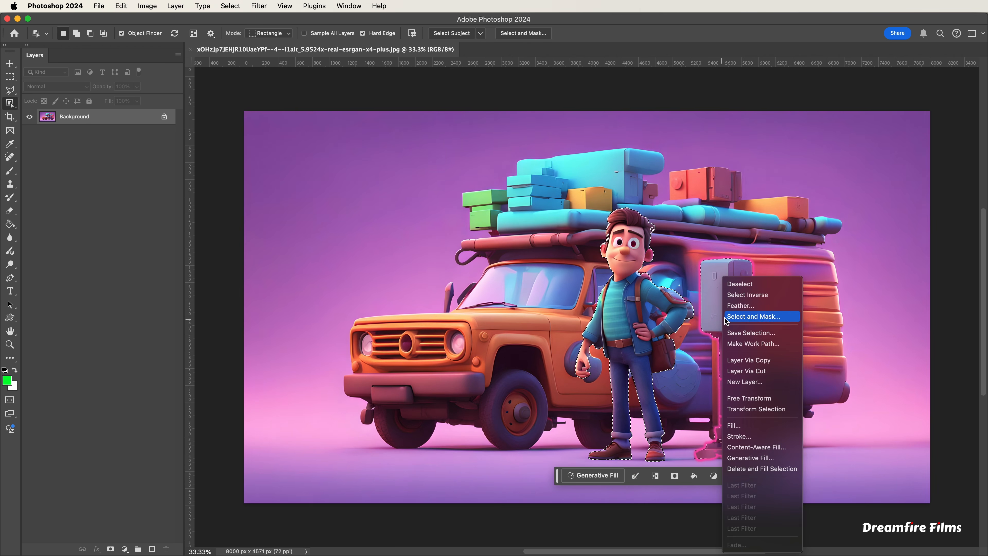
left_click(767, 317)
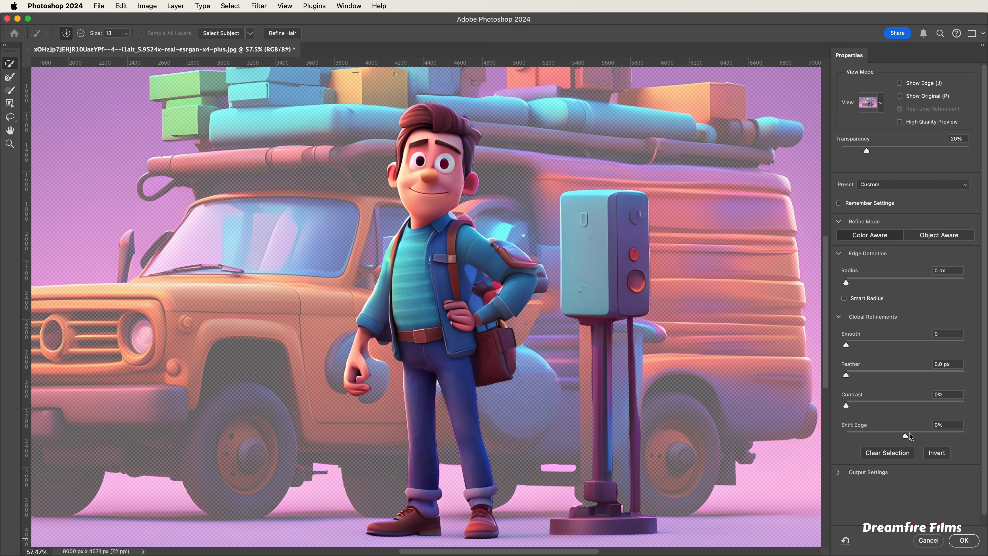
left_click_drag(879, 374, 905, 374)
left_click_drag(905, 436, 964, 436)
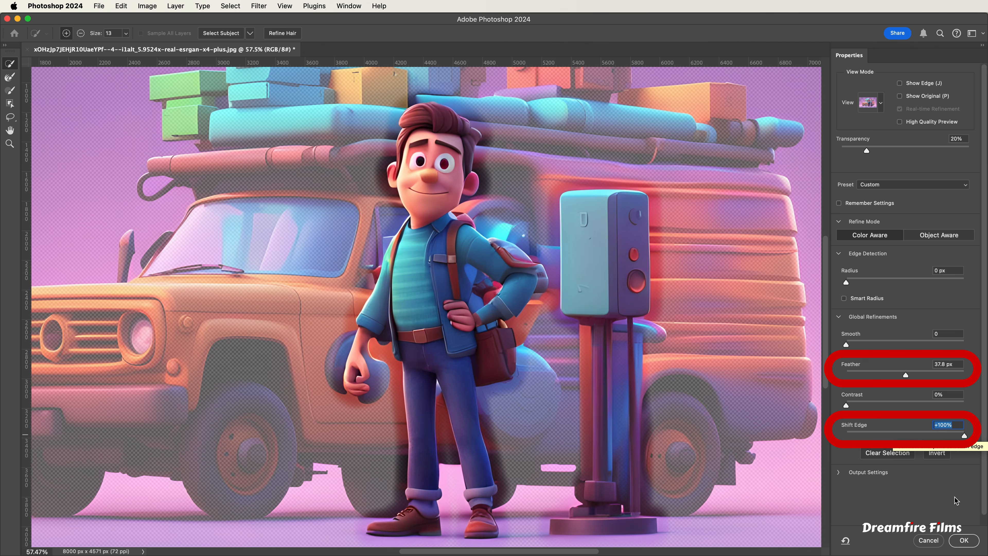
key("Return")
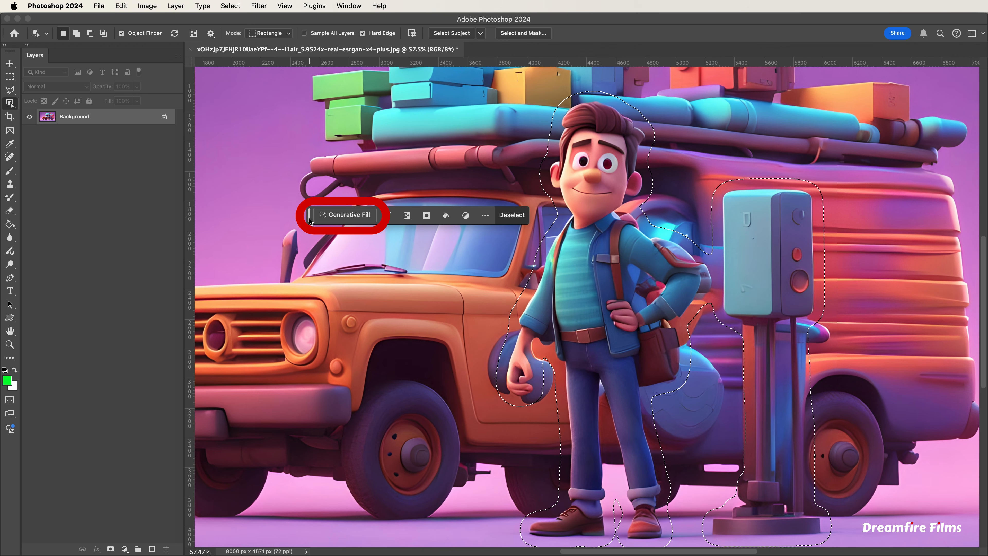
Remove the man and the post from the truck image with an unprompted Generative Fill, keeping the second variation
left_click(333, 215)
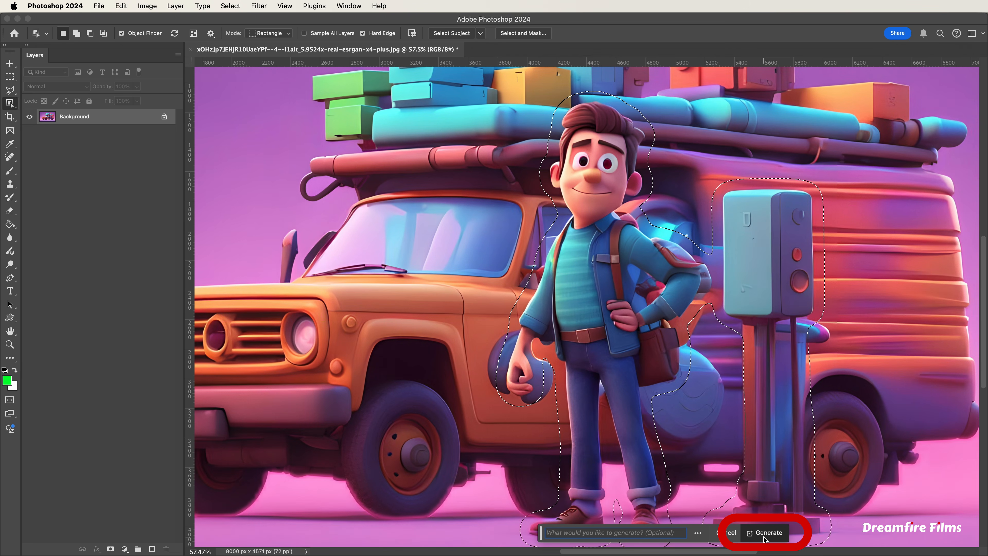
left_click(764, 534)
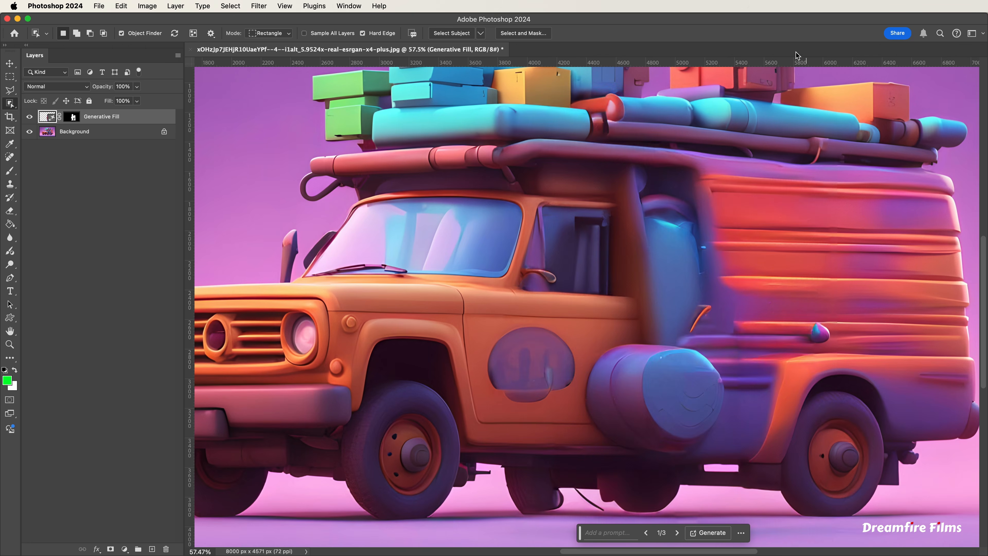
scroll(743, 307, "down", 8)
scroll(832, 254, "up", 4)
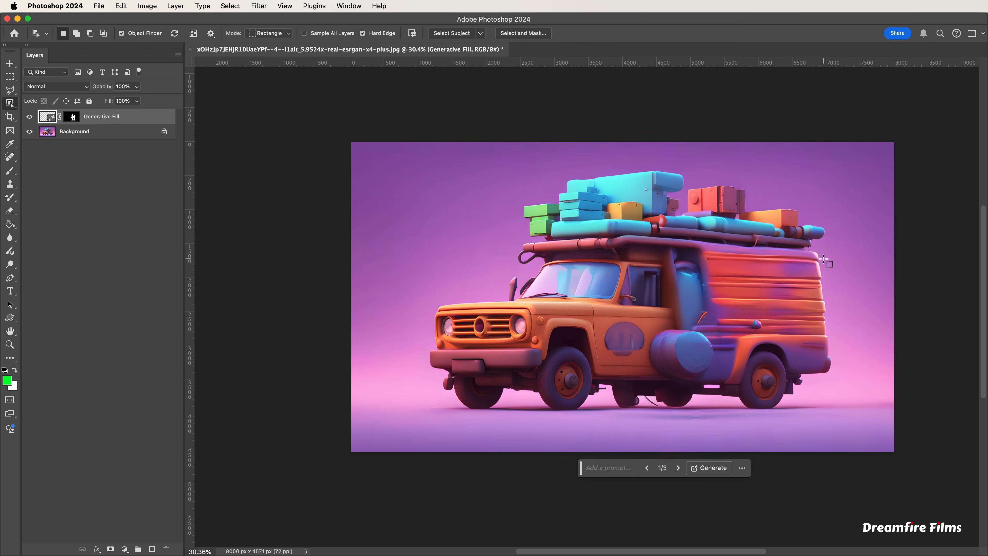
left_click(670, 478)
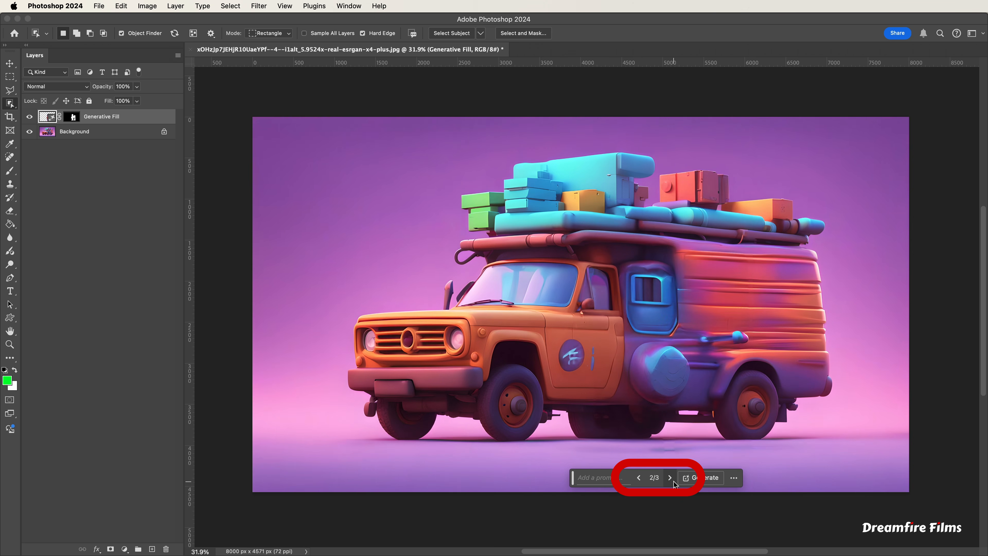
left_click(640, 479)
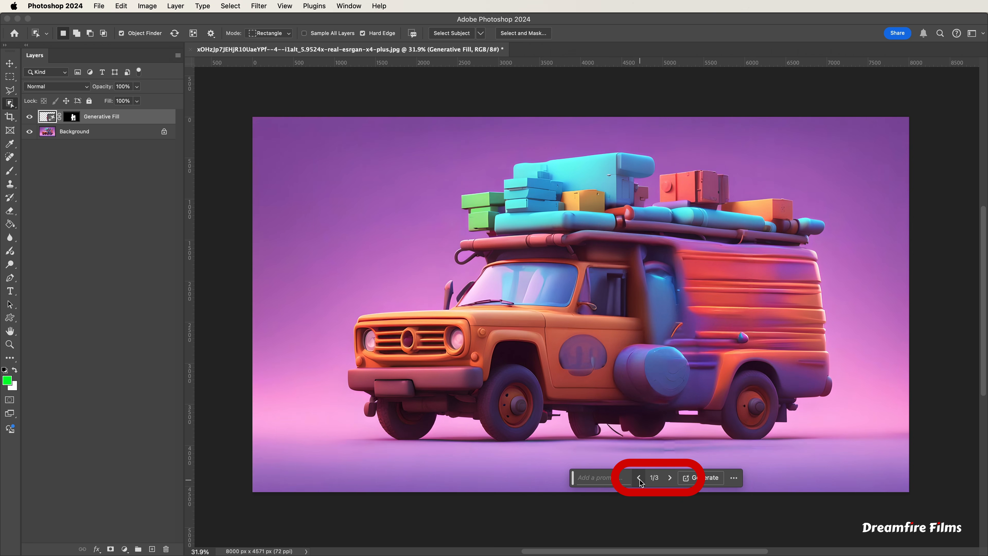
left_click(670, 479)
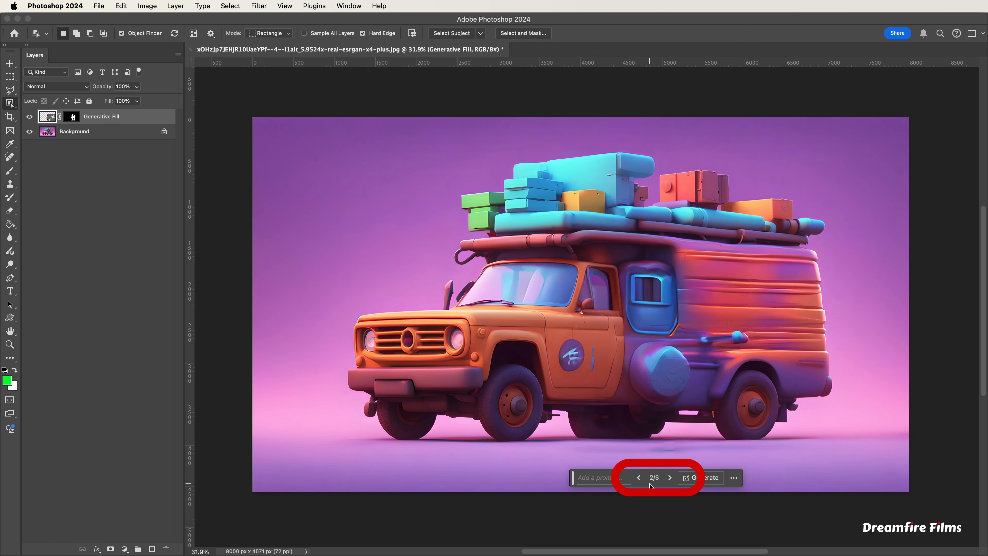
Compare the image with the Generative Fill layer hidden and shown
left_click(88, 236)
left_click(29, 117)
left_click(33, 118)
left_click(33, 119)
left_click(33, 118)
left_click(33, 118)
left_click(33, 118)
left_click(32, 119)
left_click(33, 118)
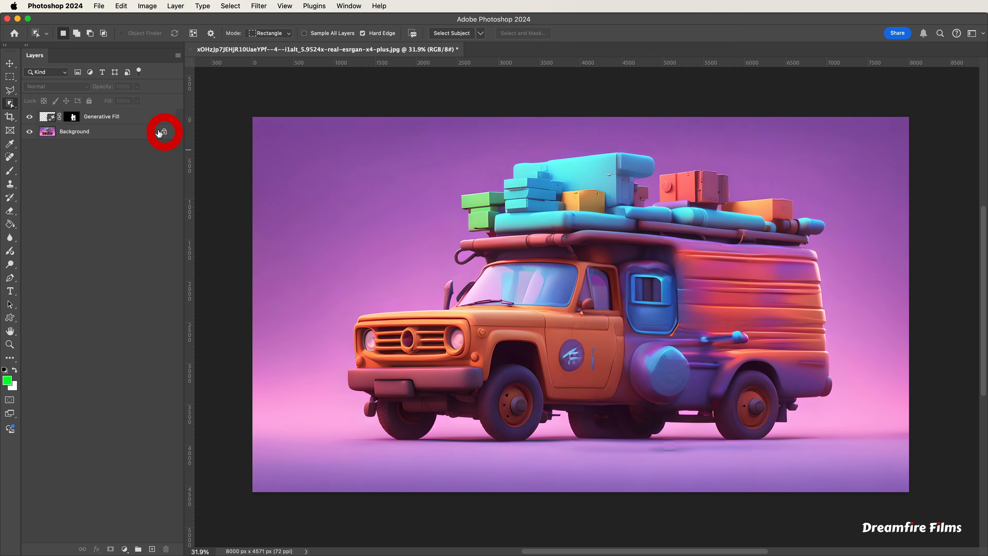
Unlock the Background layer and group it with the Generative Fill layer
left_click(160, 132)
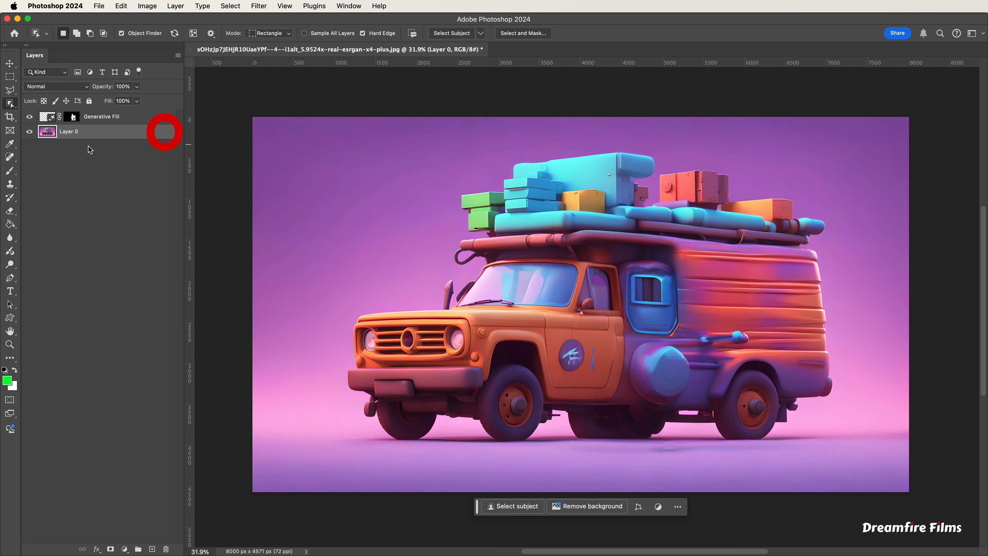
left_click(94, 119)
left_click(97, 133, "shift")
left_click_drag(97, 134, 138, 549)
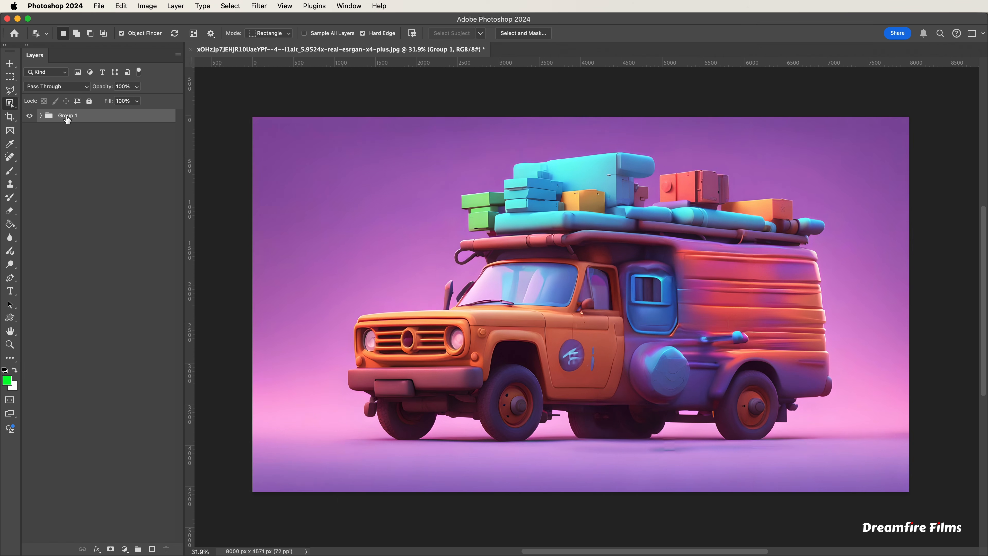
Rename the new layer group as Truck 1
double_click(67, 115)
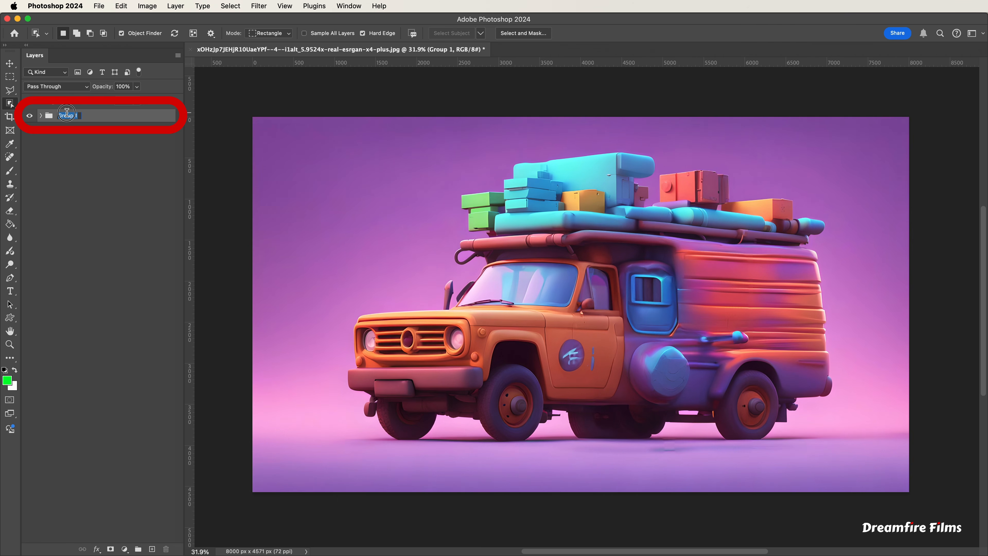
type("Truck 1")
key("Return")
Duplicate the Truck 1 group and merge the copy into a single layer, with the original group hidden
left_click_drag(74, 116, 162, 510)
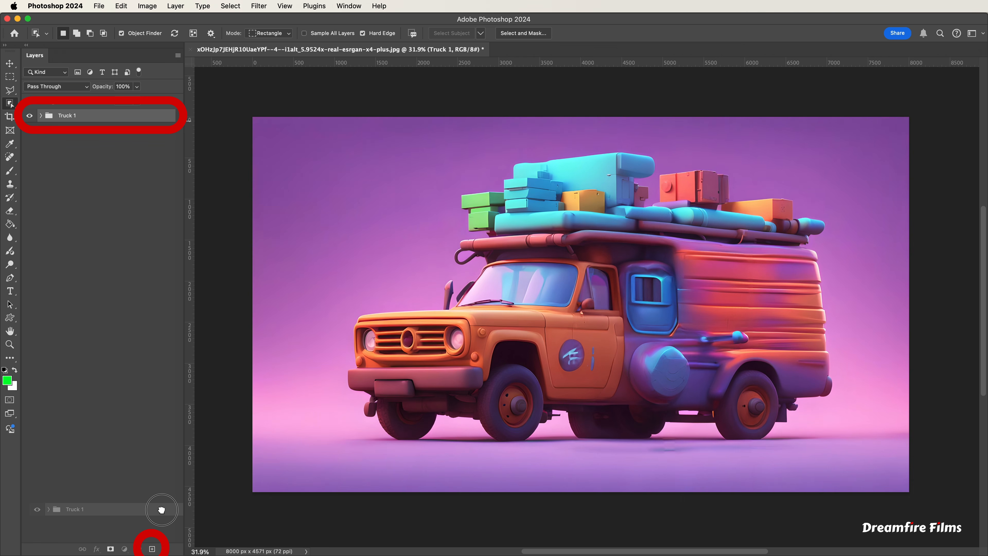
left_click_drag(161, 510, 152, 548)
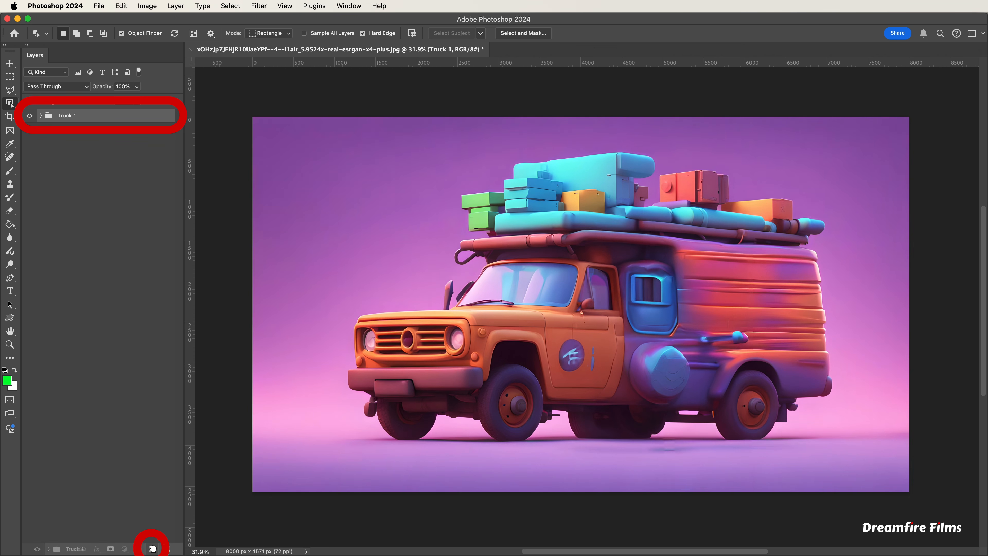
left_click(30, 129)
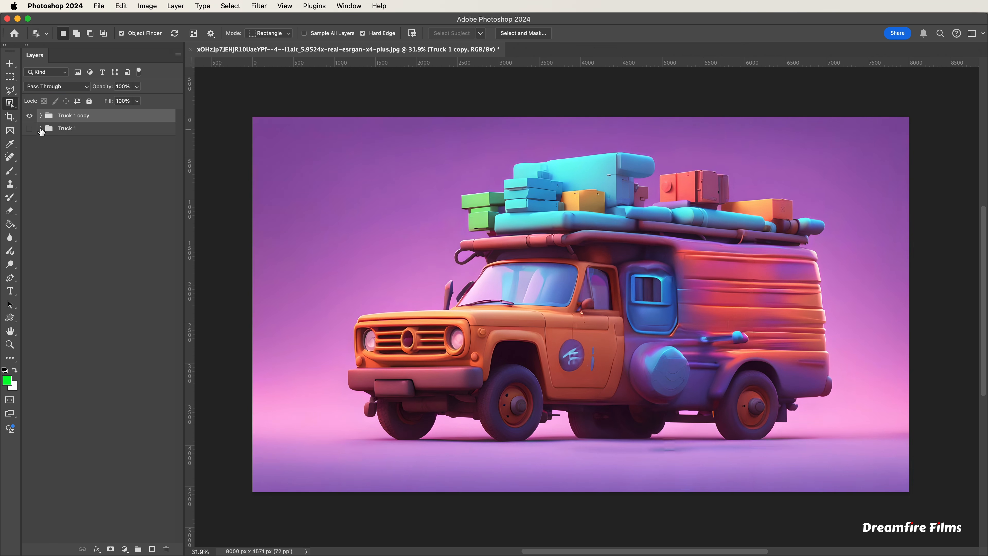
right_click(65, 117)
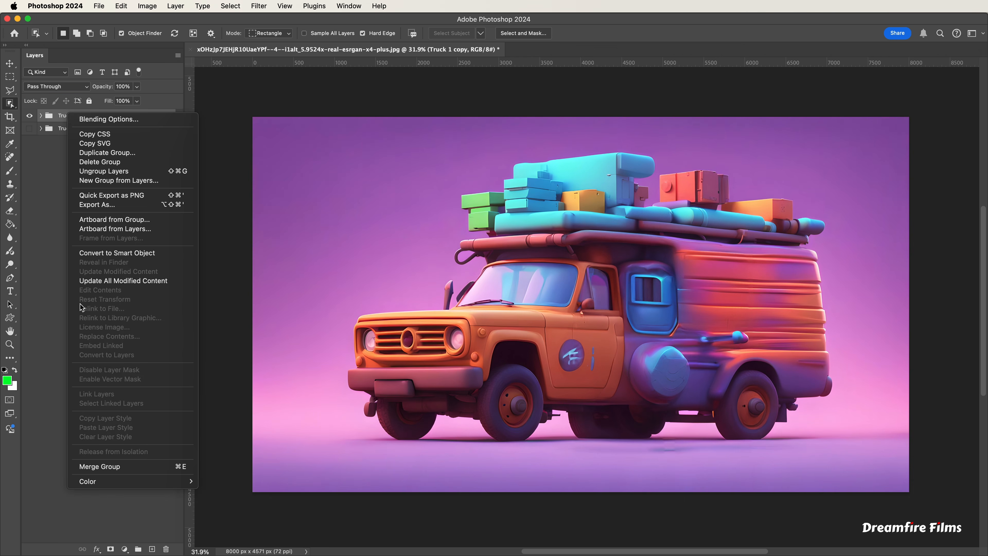
left_click(100, 466)
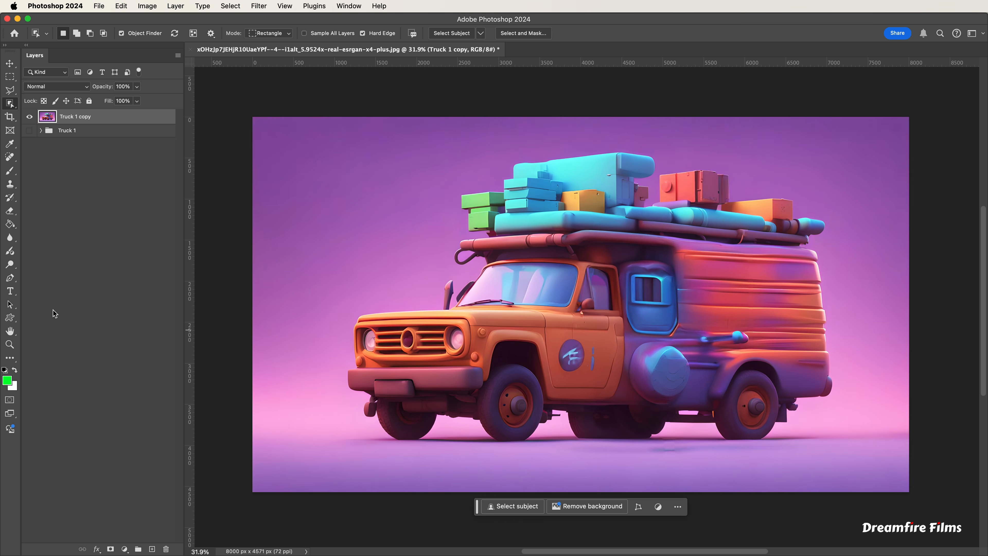
Replace the blue opening behind the cab door using Generative Fill with the prompt "window", keeping the first variation
left_click(13, 81)
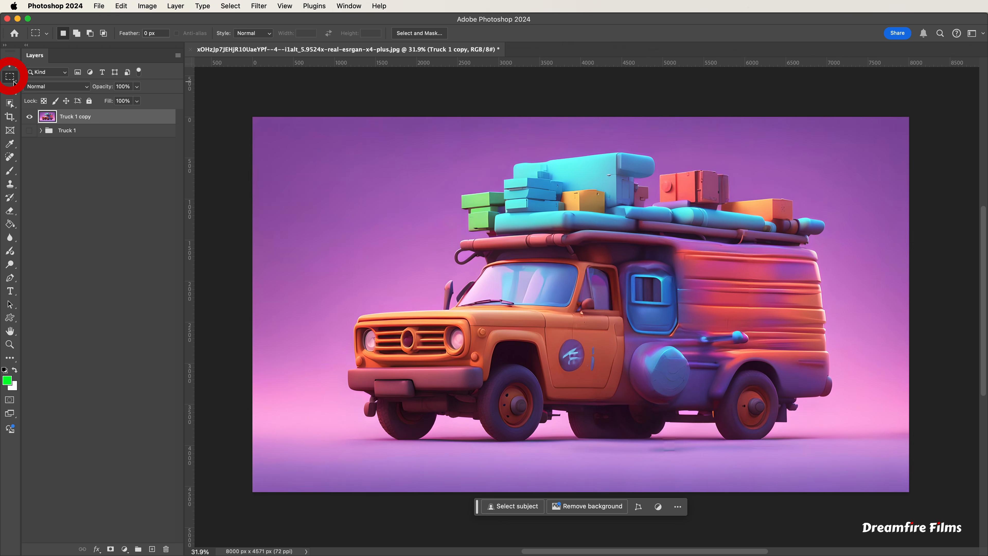
left_click_drag(614, 255, 691, 339)
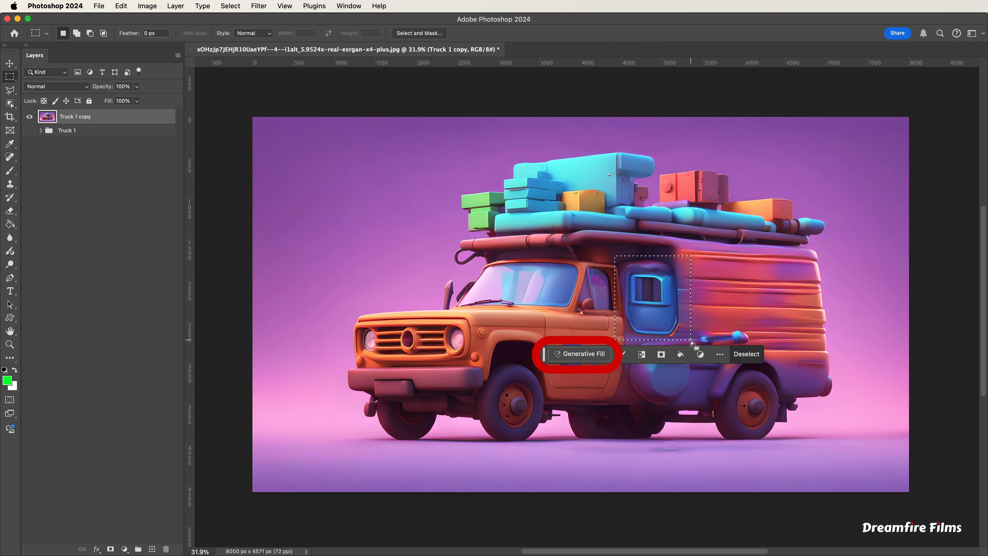
left_click(589, 354)
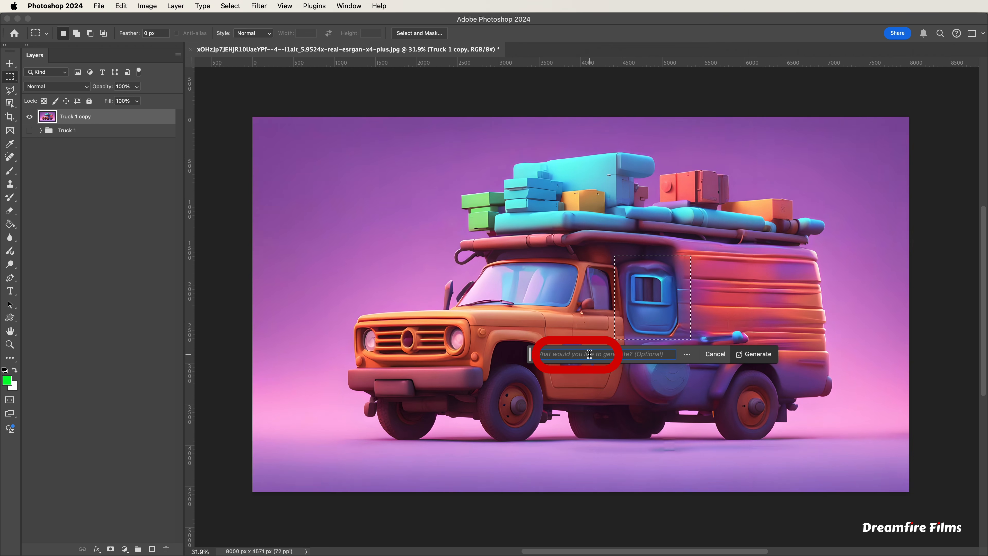
type("window")
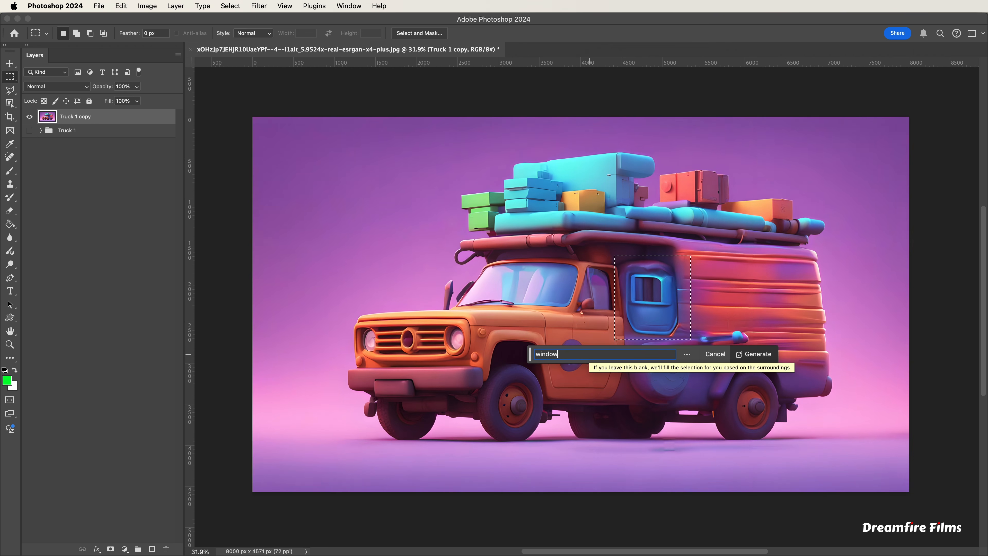
key("Return")
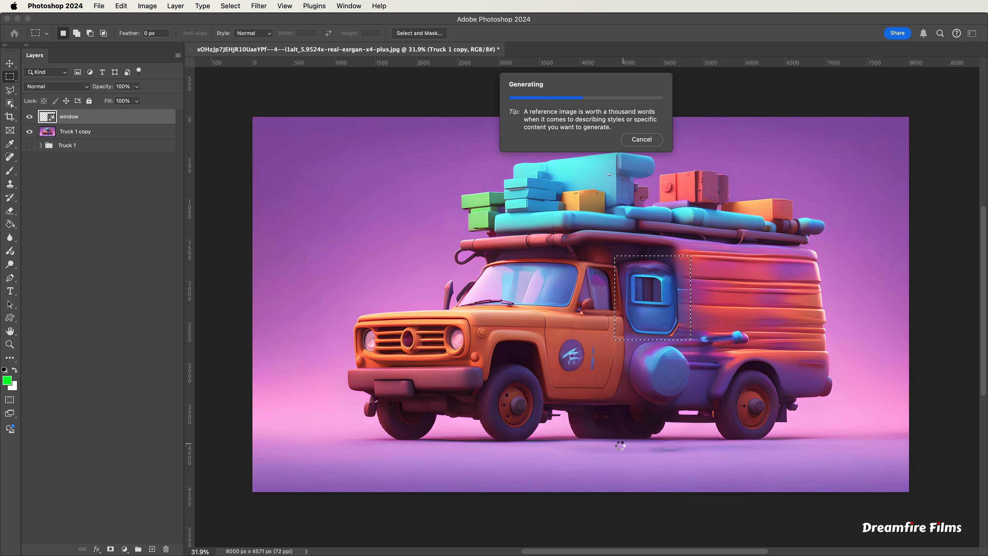
left_click(666, 355)
left_click(665, 355)
left_click(666, 355)
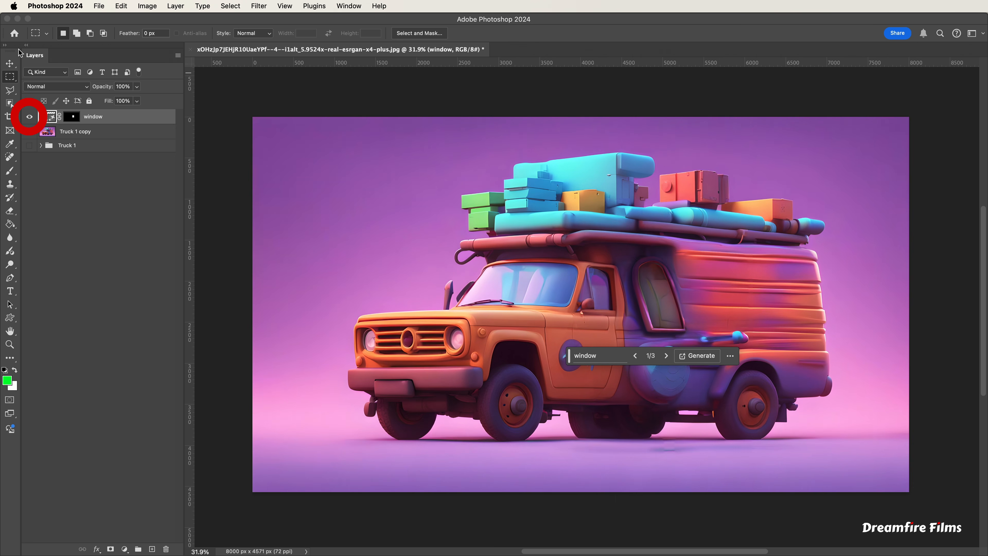
Compare the truck with the generated window layer hidden and shown
left_click(32, 119)
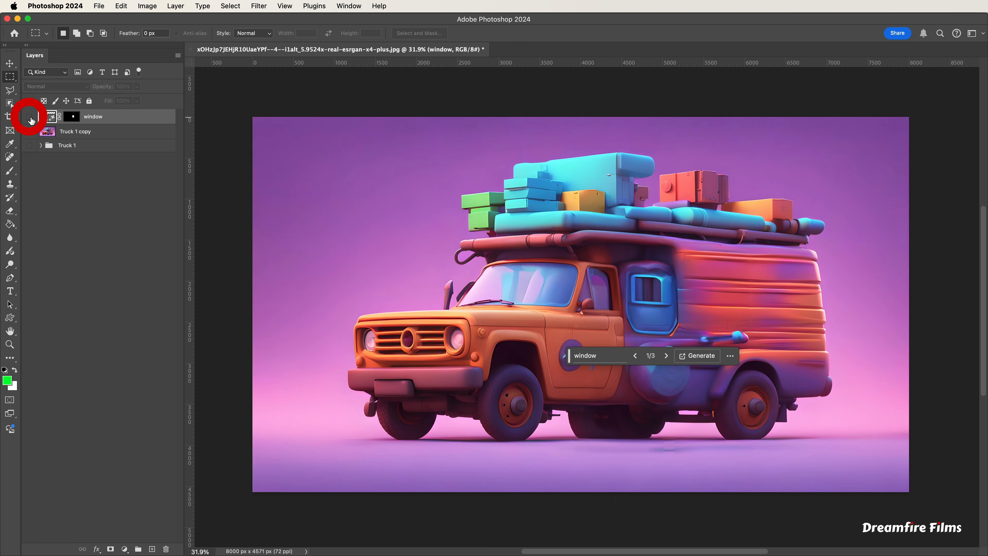
left_click(31, 118)
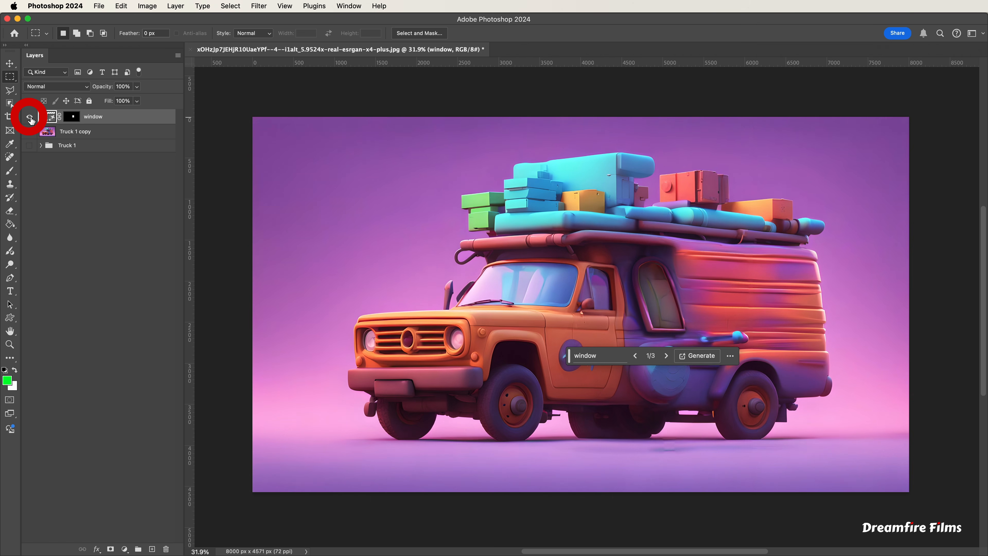
left_click(31, 119)
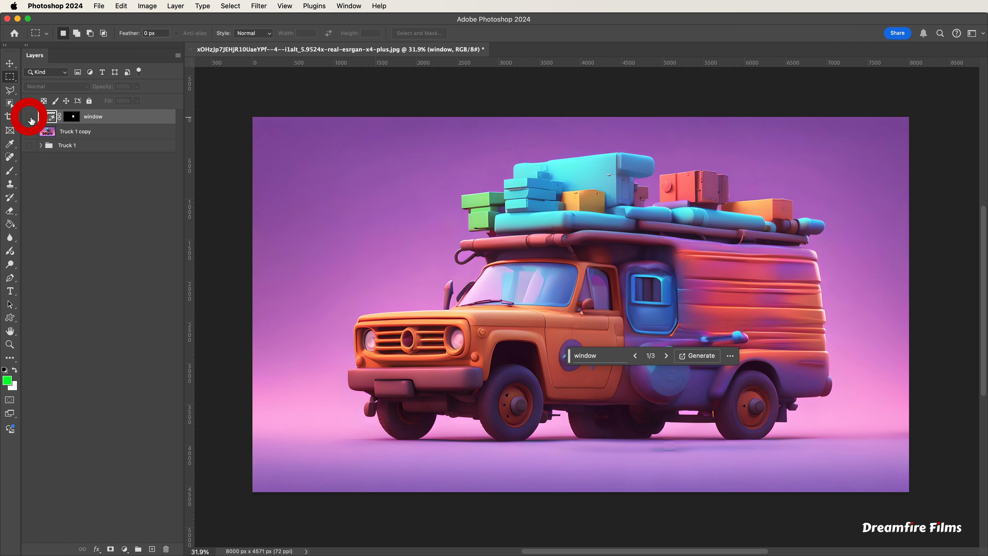
left_click(30, 119)
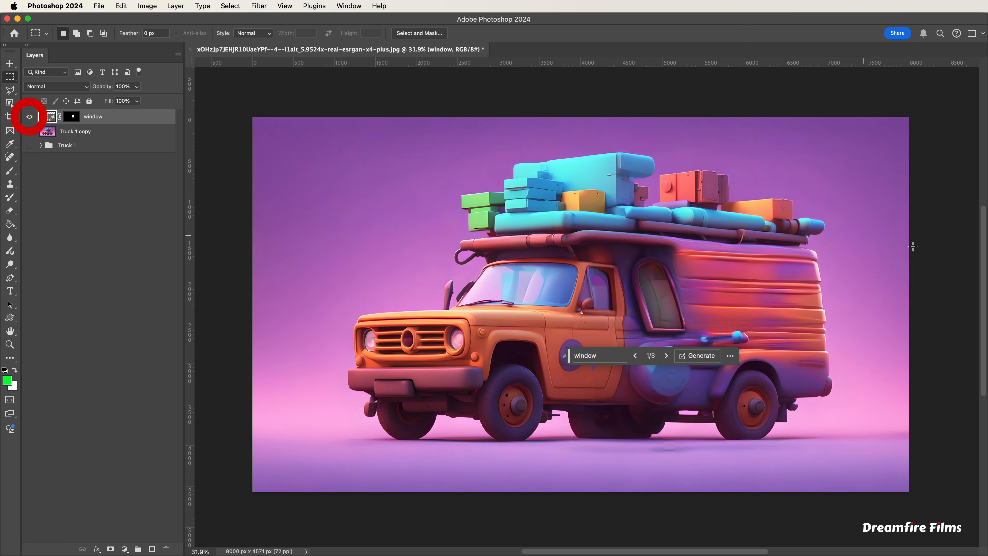
Replace the blue round shape below the truck's side window using Generative Fill with the prompt "spare tire", keeping the second variation
mouse_move(569, 359)
left_mouse_down()
mouse_move(609, 480)
mouse_move(439, 465)
left_mouse_up()
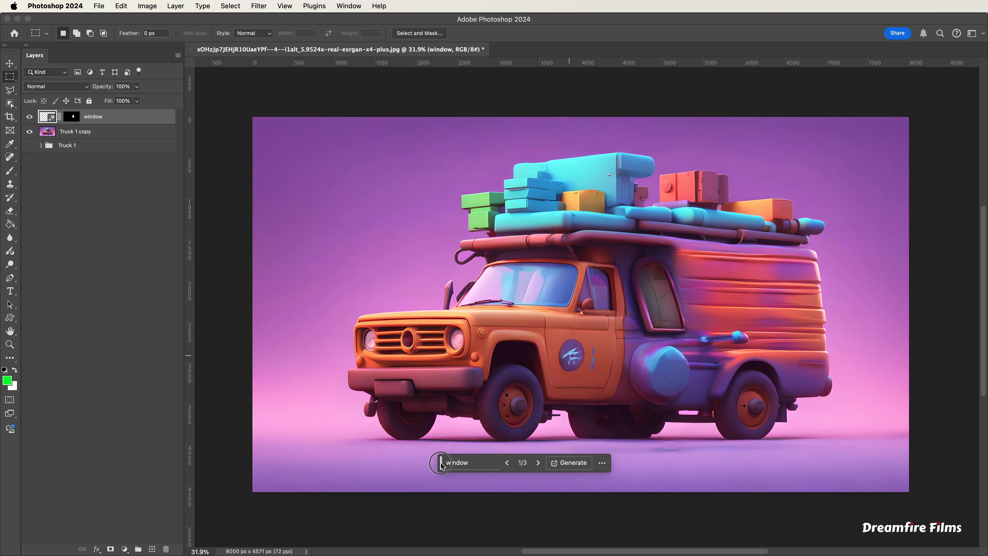
left_click_drag(625, 334, 695, 409)
left_click(572, 423)
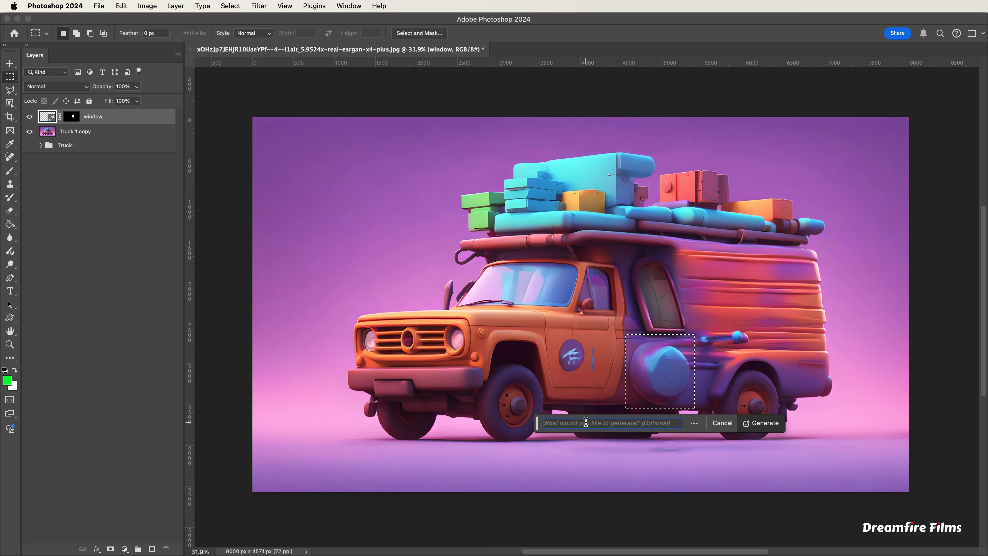
type("spare")
type("tire")
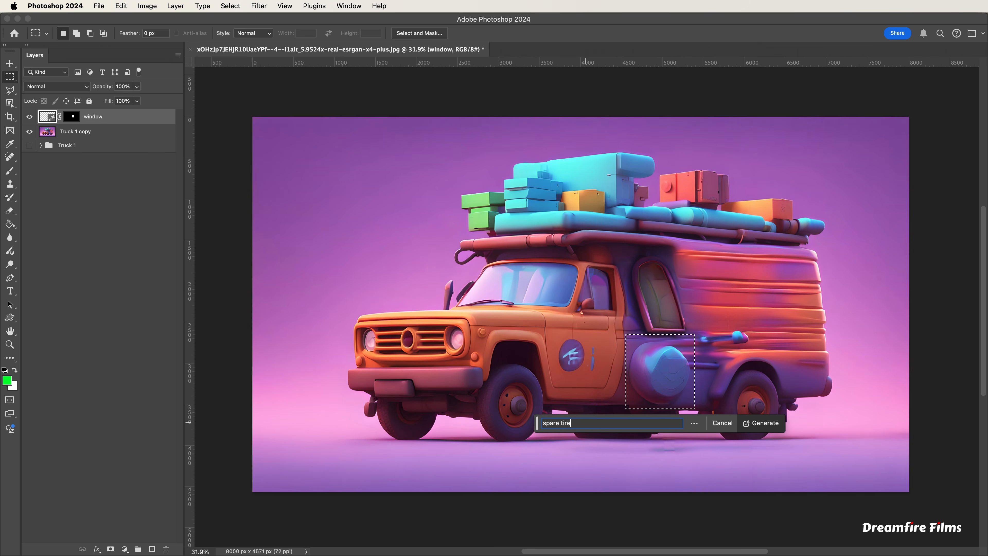
key("Return")
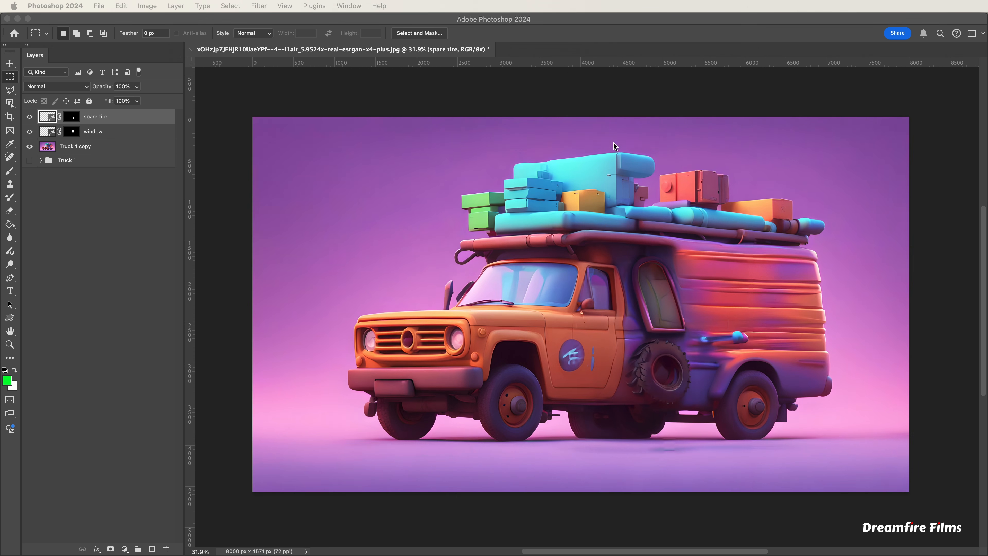
left_click(672, 424)
left_click(672, 425)
left_click(642, 424)
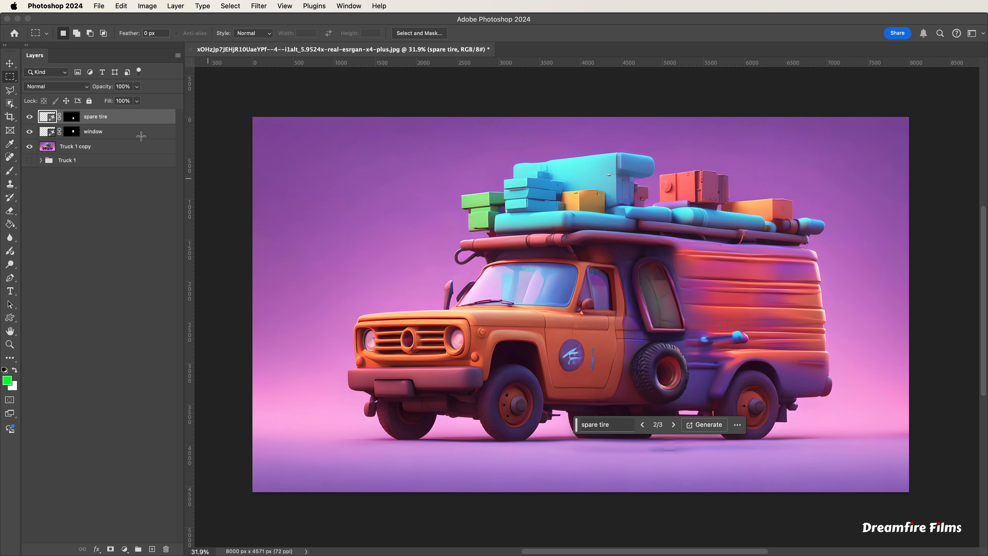
left_click(32, 118)
left_click(31, 118)
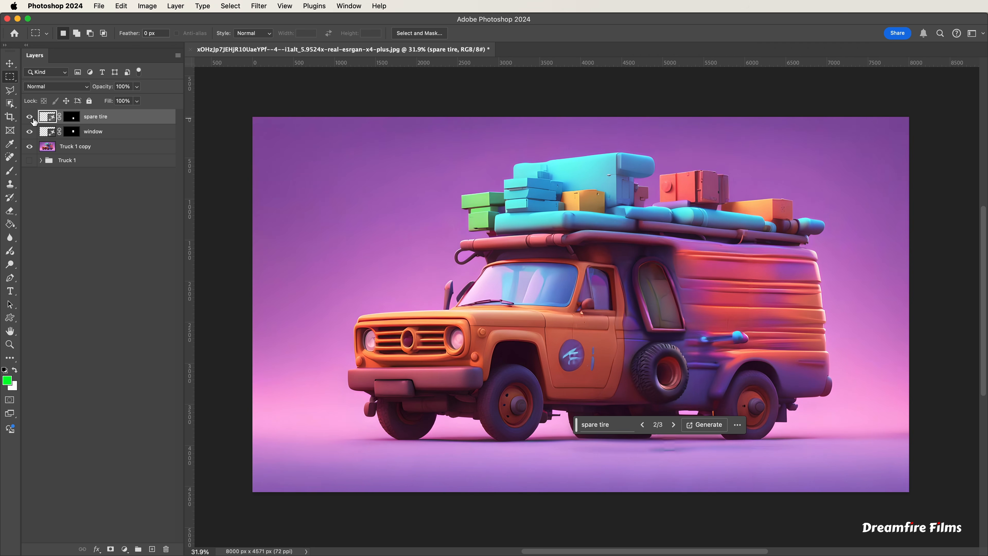
Save the document as Truck 1.psd in a new folder named Truck 1 inside the Environments folder
key("super+shift+s")
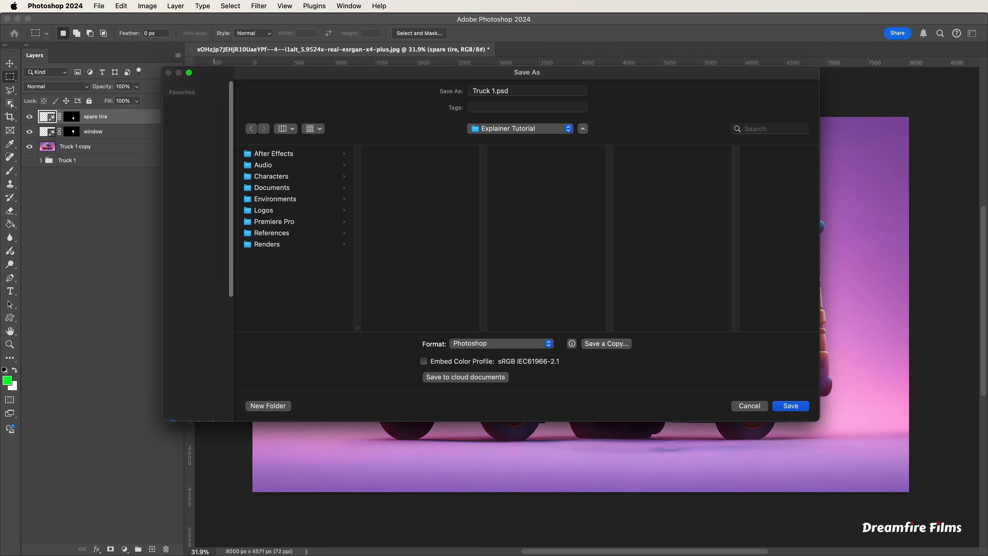
left_click(293, 199)
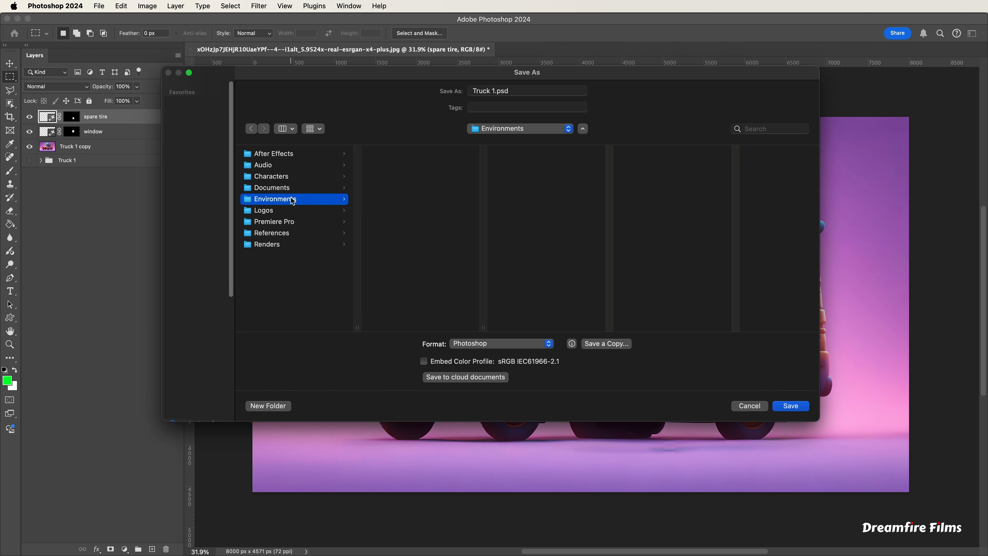
left_click(283, 399)
type("Truck 1")
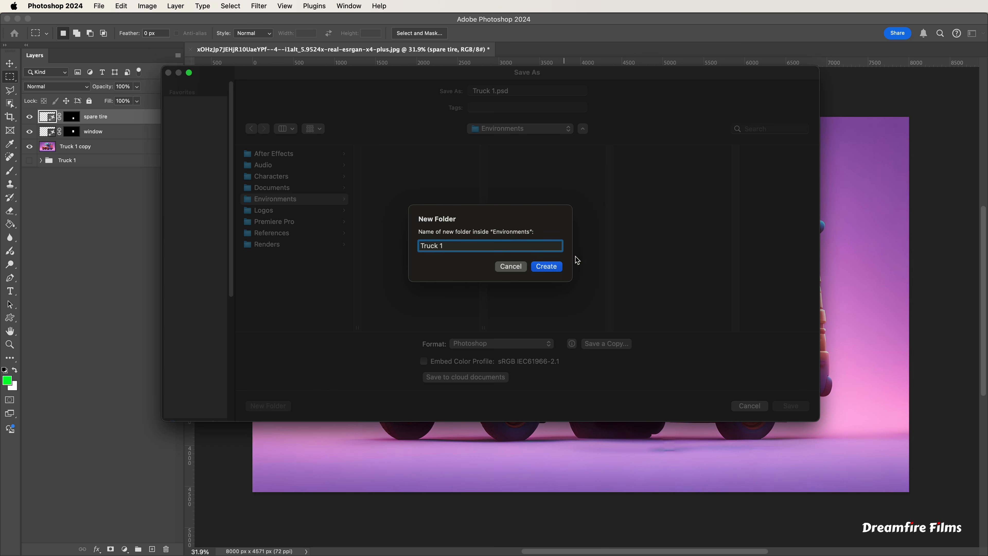
left_click(546, 267)
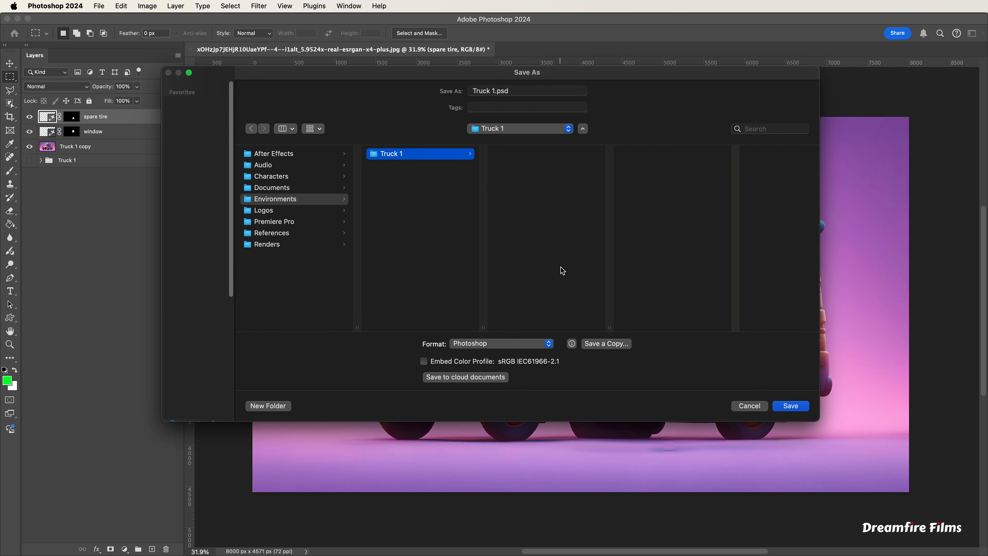
left_click(790, 406)
Export the truck image as Truck 1.png into the Truck 1 folder inside Environments
left_click(95, 8)
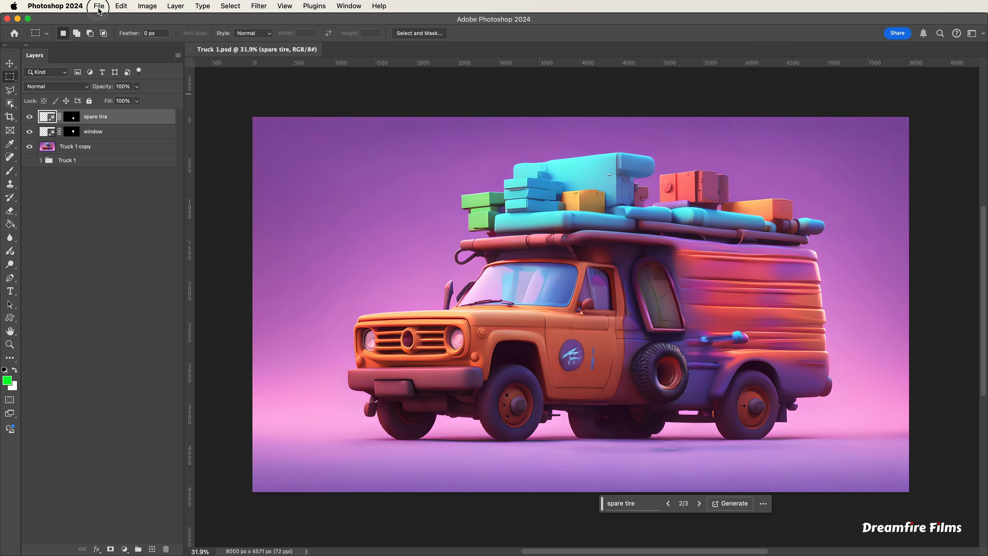
mouse_move(164, 170)
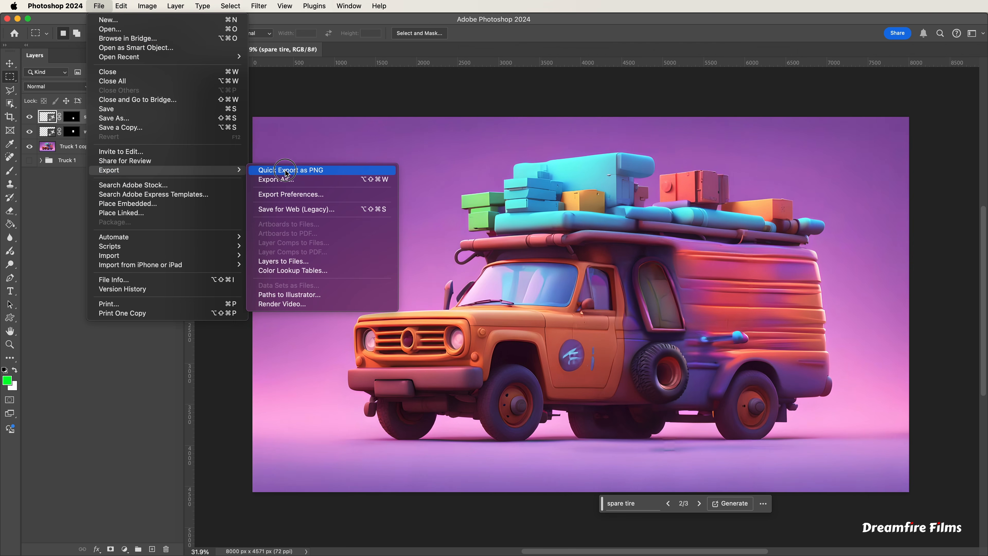
left_click(298, 172)
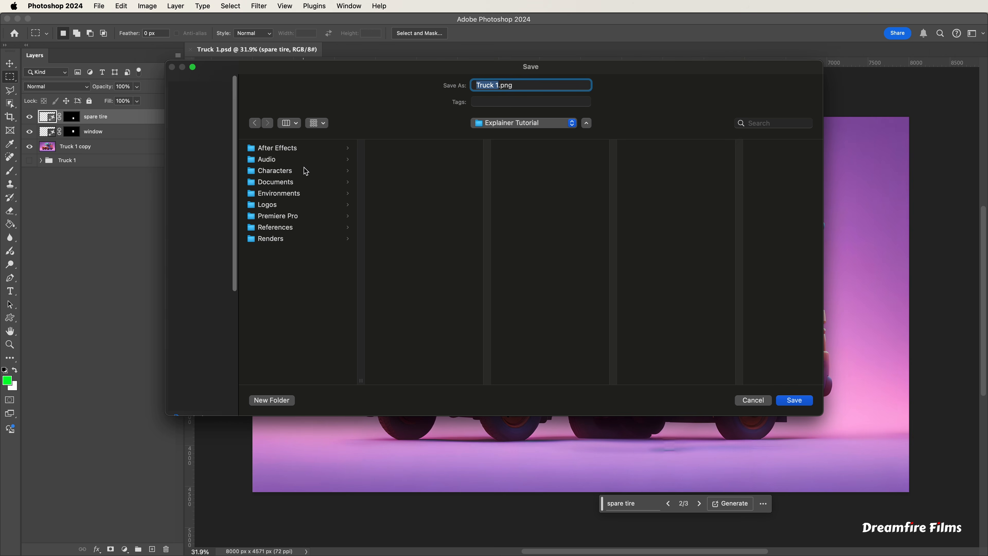
left_click(308, 193)
left_click(424, 149)
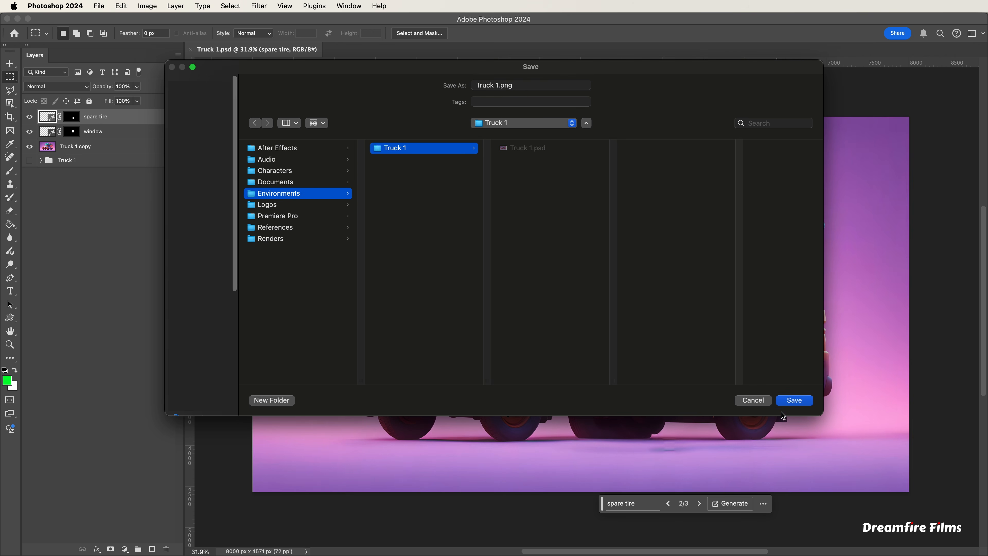
left_click(793, 402)
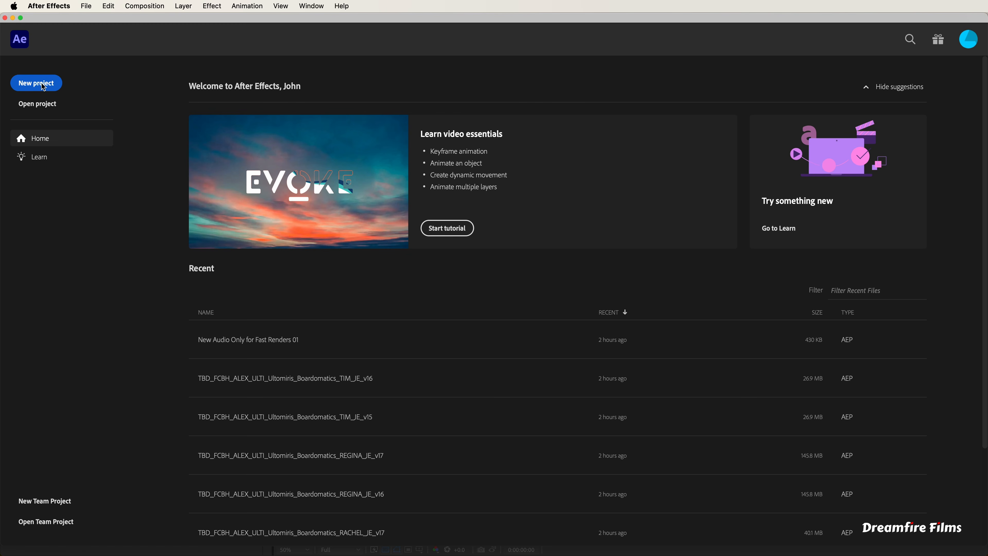
Switch to After Effects, create a new project, and change to a workspace with a full-width timeline below the composition view
left_click(54, 80)
left_click(311, 6)
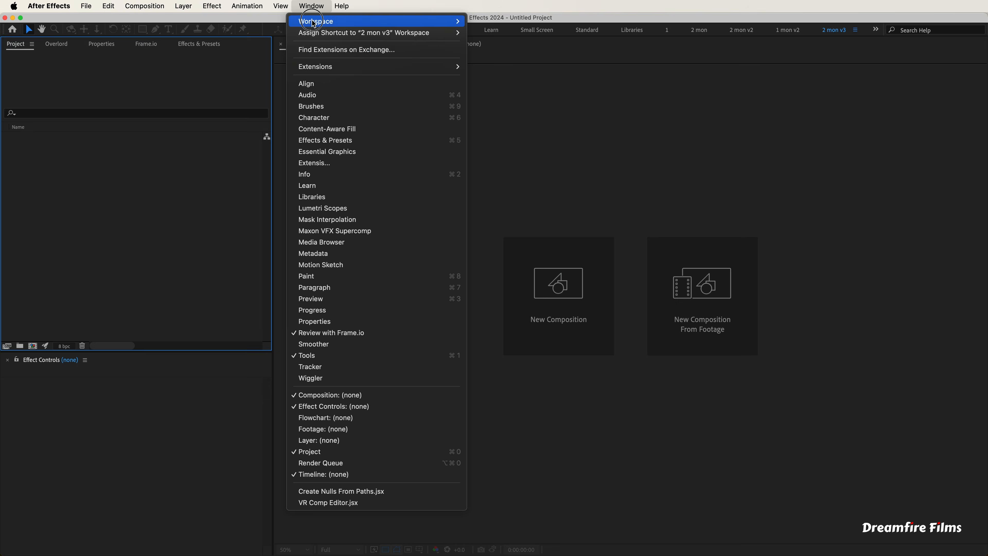
mouse_move(389, 21)
left_click(511, 55)
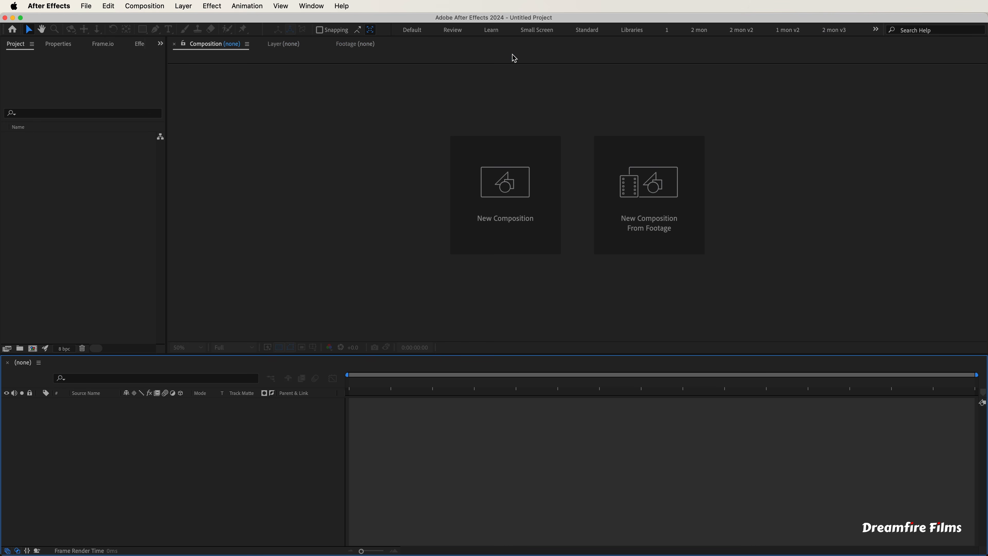
Save the project as Explainer Tutorial AE v01.aep in the After Effects folder
left_click(101, 191)
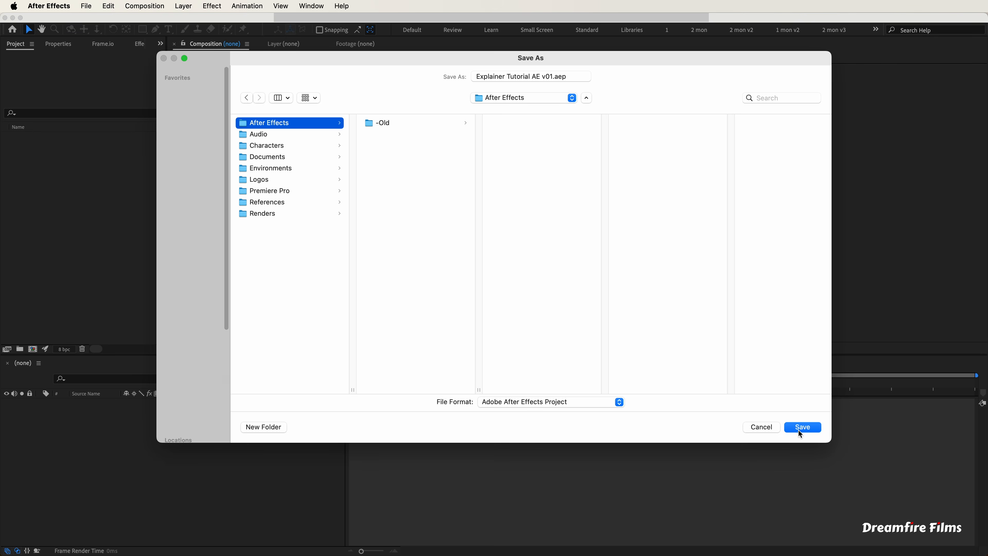
left_click(801, 427)
Create two top-level project folders named -Comps (Render) and -Pre Comps
left_click(19, 349)
type("-Comps (Render)")
key("Return")
left_click(27, 281)
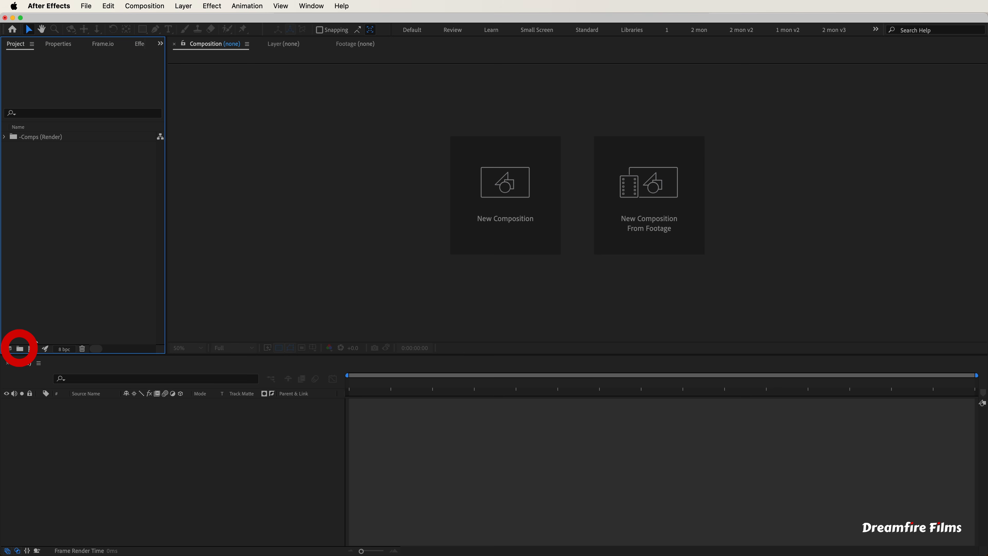
left_click(20, 349)
type("-Pre Comps")
key("Return")
Add top-level project folders named Characters and Environments
left_click(19, 349)
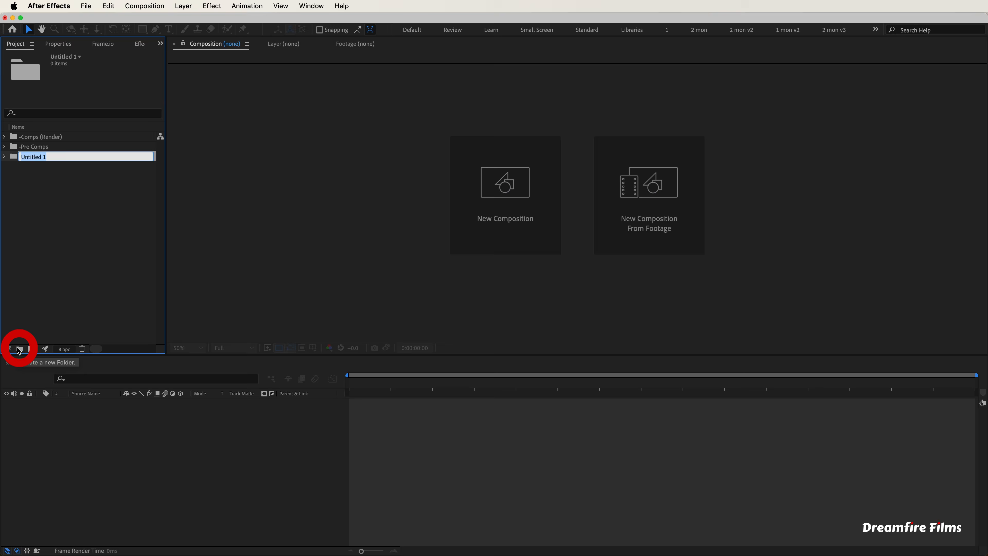
type("Characters")
key("Return")
left_click(19, 348)
type("Environments")
key("Return")
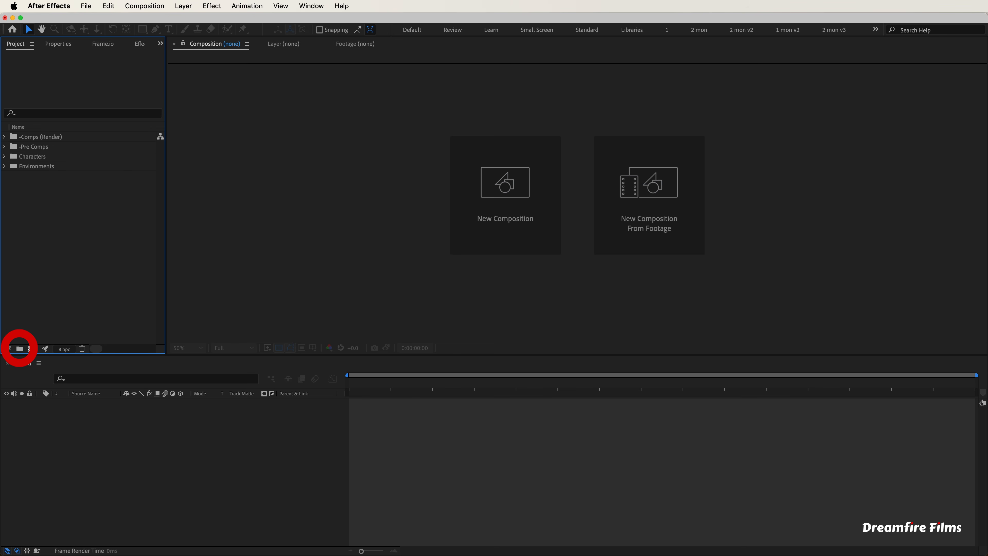
Add top-level project folders named Music and Sound Effects
left_click(19, 348)
type("Music")
key("Return")
left_click(20, 349)
type("Sound Effects")
key("Return")
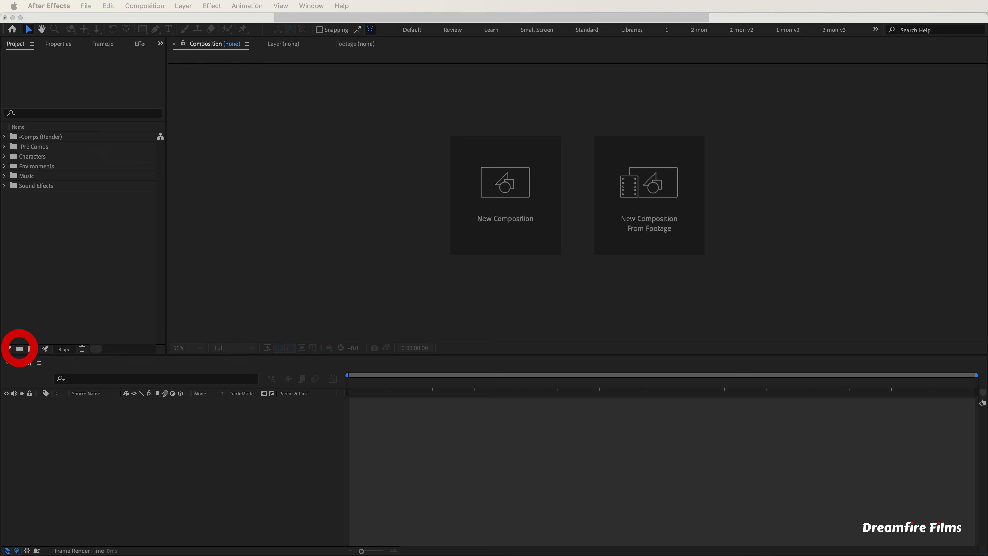
Add top-level project folders named Logos and References
left_click(50, 297)
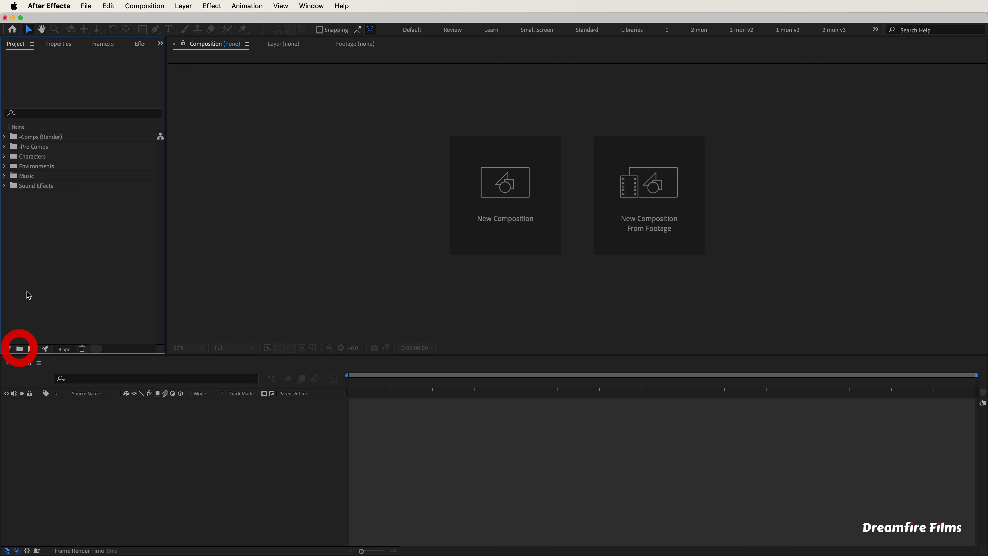
left_click(20, 348)
type("Logos")
key("Return")
left_click(48, 302)
left_click(20, 348)
type("References")
key("Return")
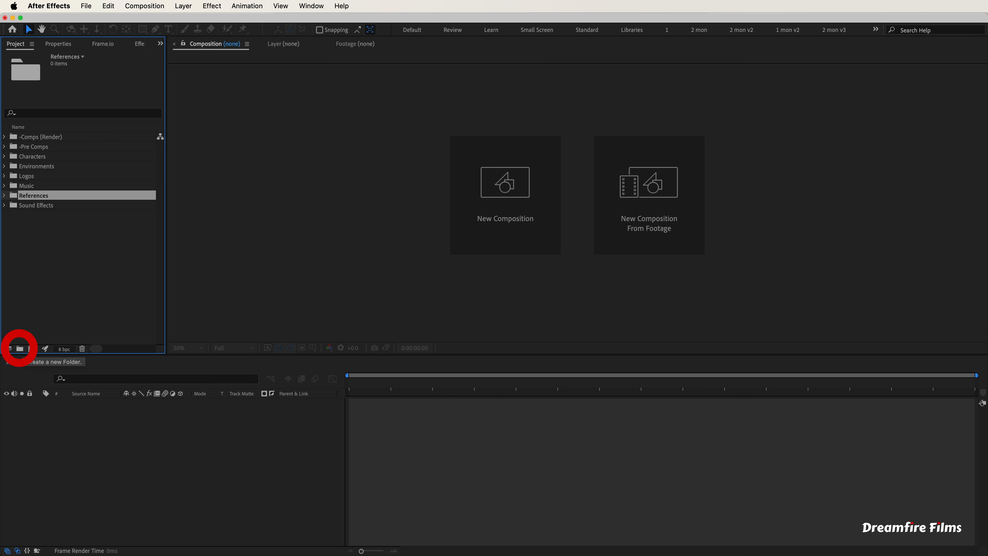
Import the Gen-3 Alpha Turbo green-screen waving clip and move it into the Characters folder
left_click(13, 290)
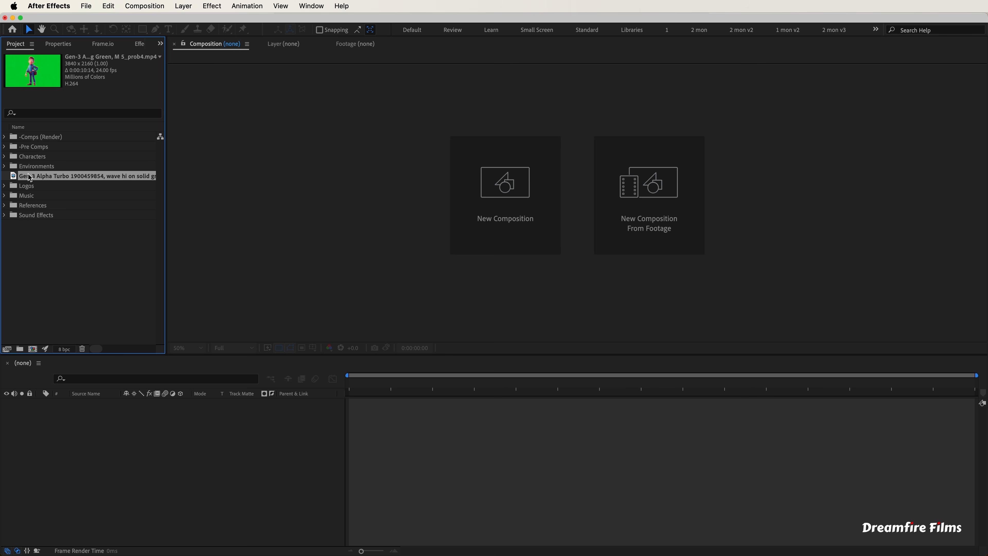
left_click(25, 156)
left_click_drag(32, 176, 32, 158)
left_click(34, 158)
Put the waving clip in a new folder named Ricky inside Characters
left_click(42, 167)
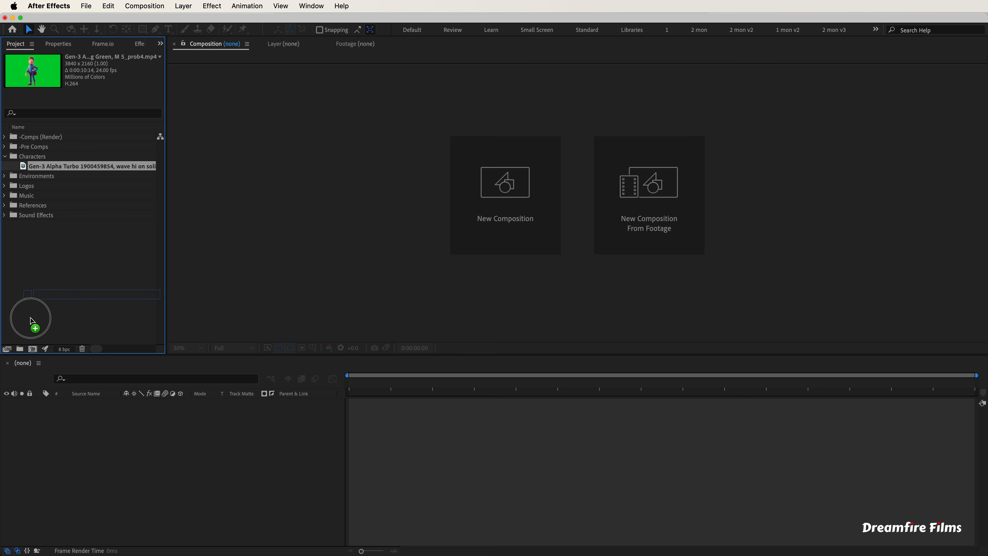
left_click(19, 349)
type("Ric")
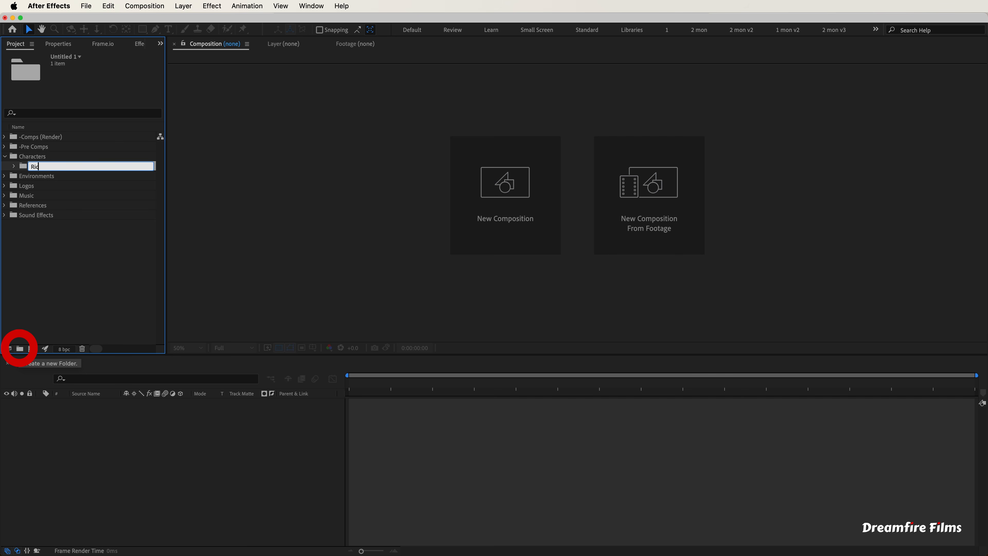
left_click(44, 235)
left_click(14, 166)
Put the clip in a new subfolder named Waving inside the Ricky folder
left_click(47, 178)
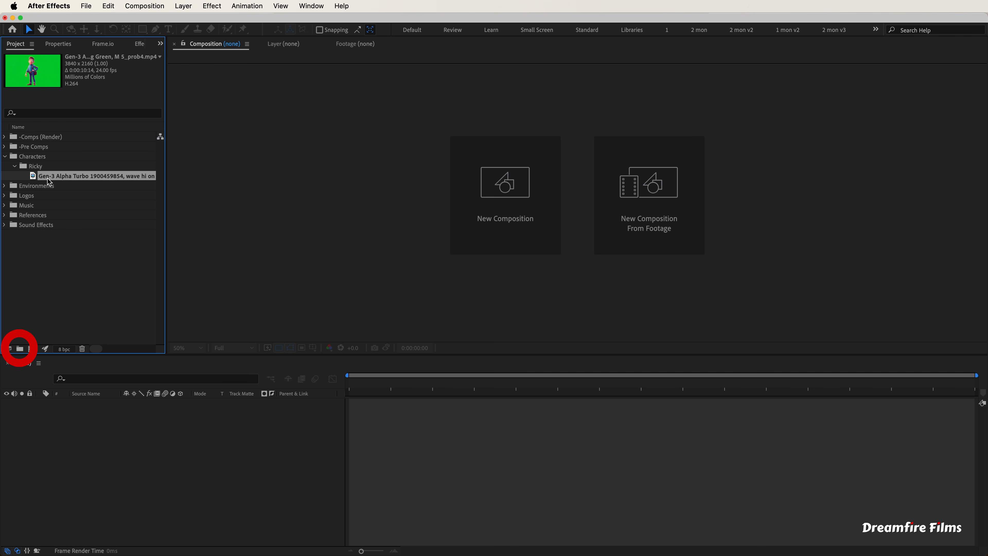
left_click(20, 349)
type("Waving")
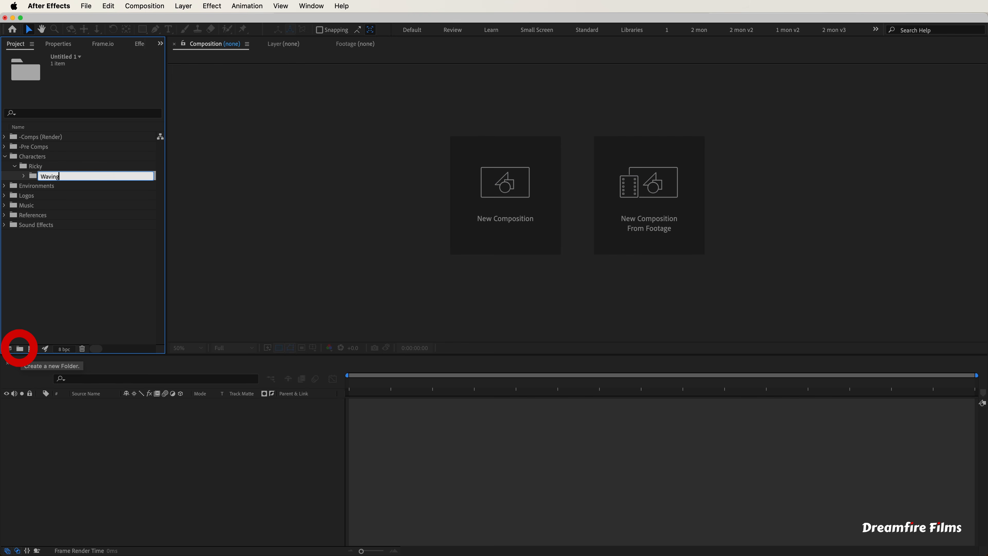
left_click(71, 257)
Create a composition from the clip in the Waving folder and check its composition settings
left_click(23, 176)
left_click_drag(45, 188, 33, 348)
left_click(202, 349)
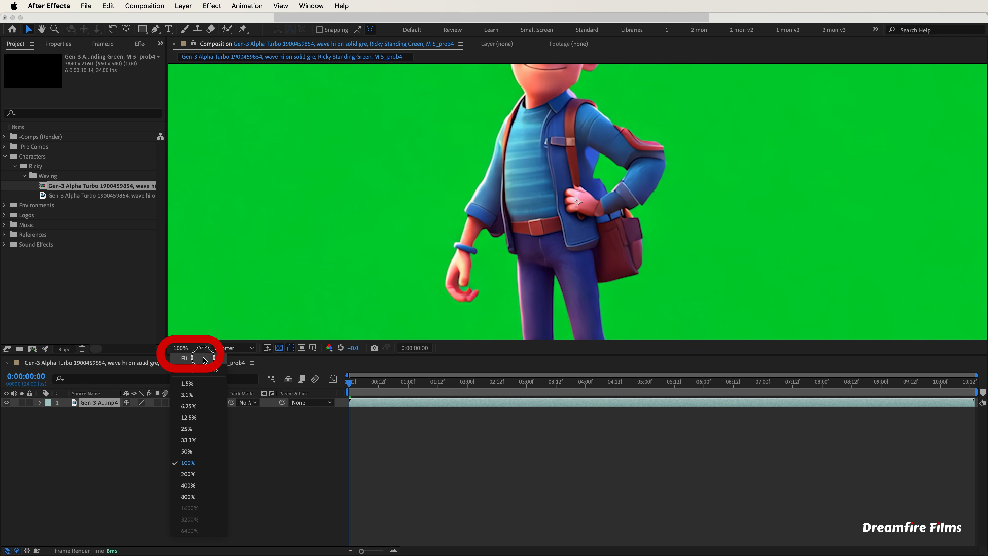
left_click(204, 358)
key("super+k")
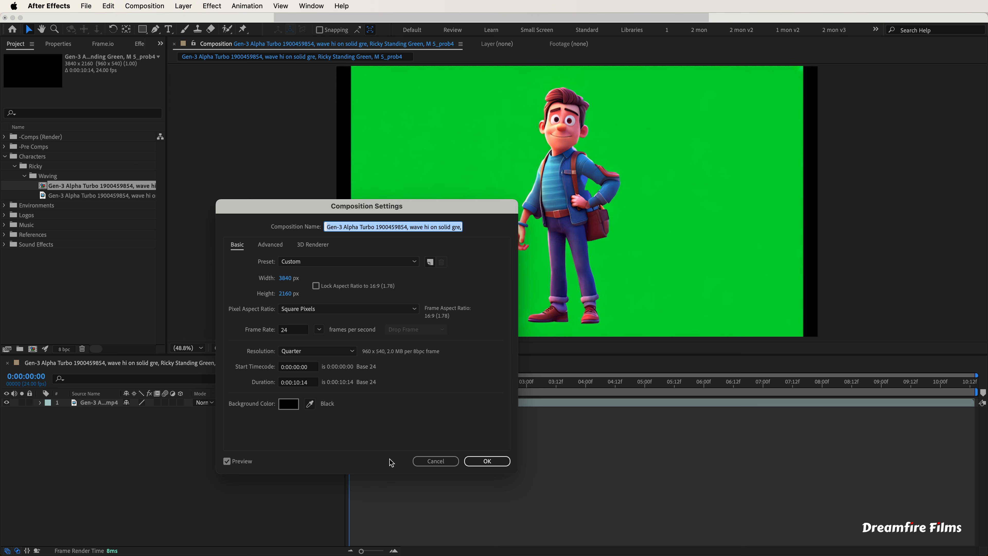
left_click(424, 461)
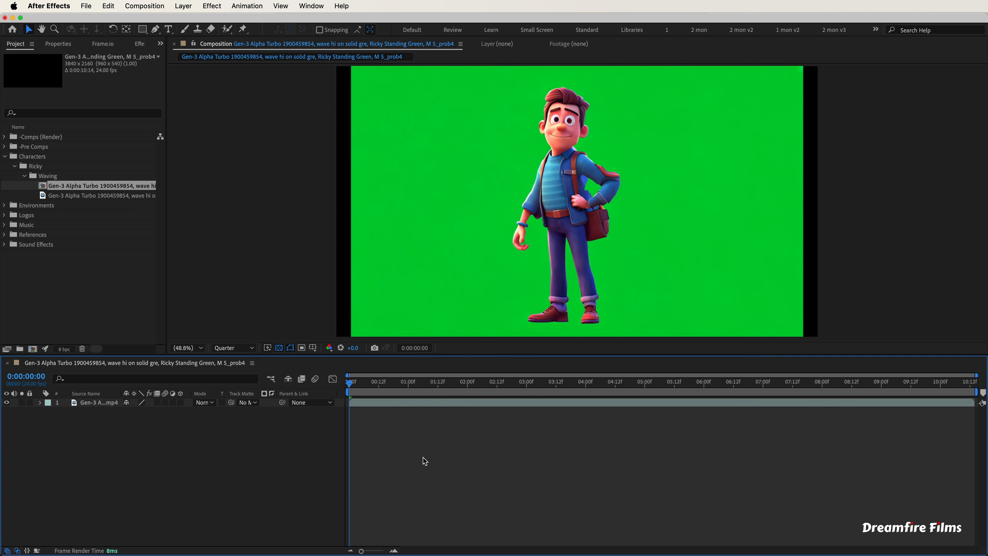
Add a white 3840 x 2160 px solid to the composition and place it beneath the character clip
right_click(241, 462)
mouse_move(275, 420)
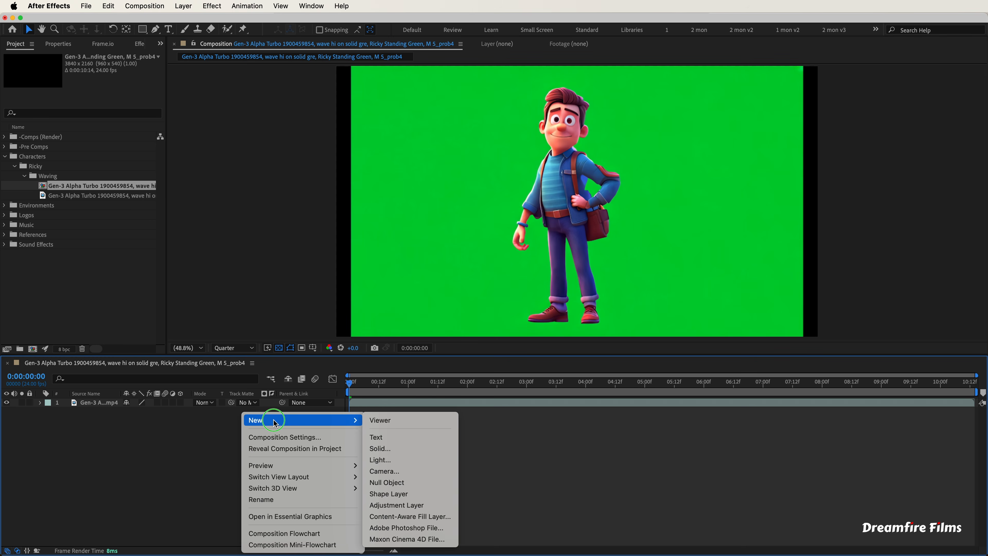
left_click(409, 452)
left_click(546, 430)
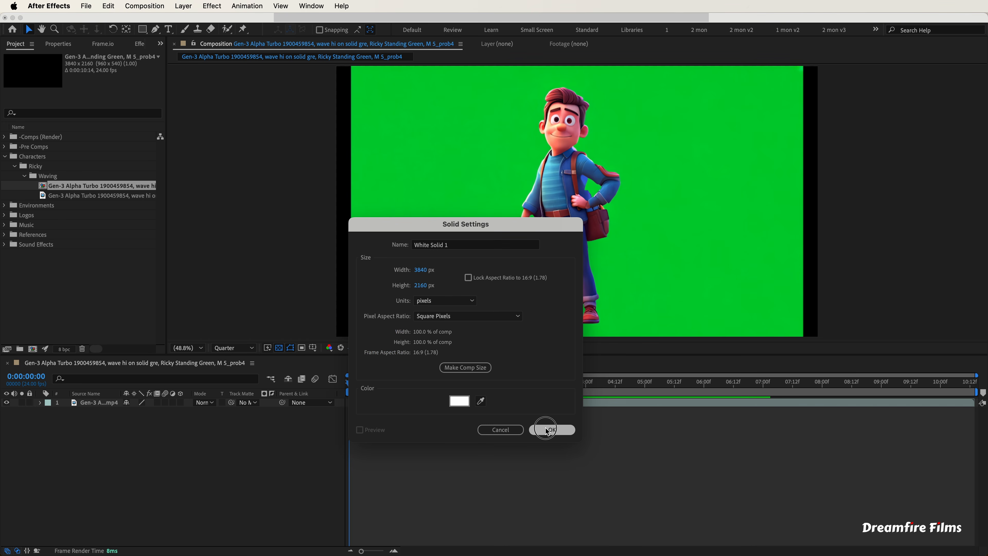
left_click_drag(107, 402, 109, 419)
left_click(115, 446)
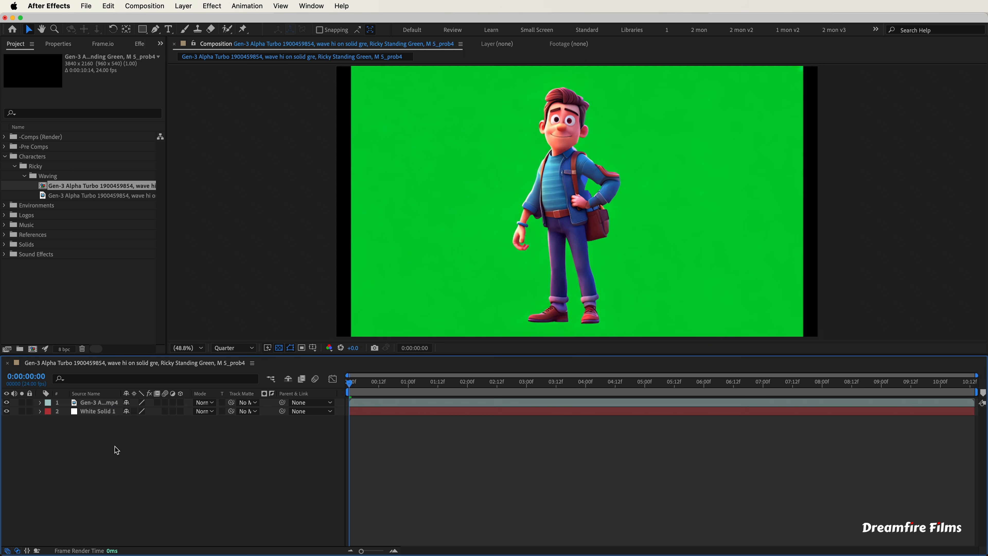
Apply the Keylight (1.2) effect to the waving character clip and sample the green background as its Screen Colour
left_click(99, 402)
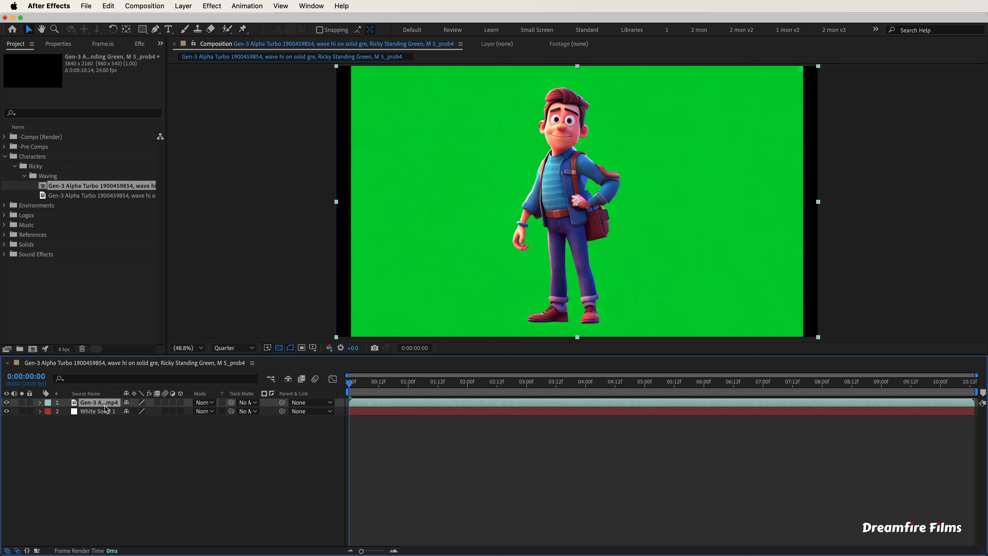
left_click(72, 50)
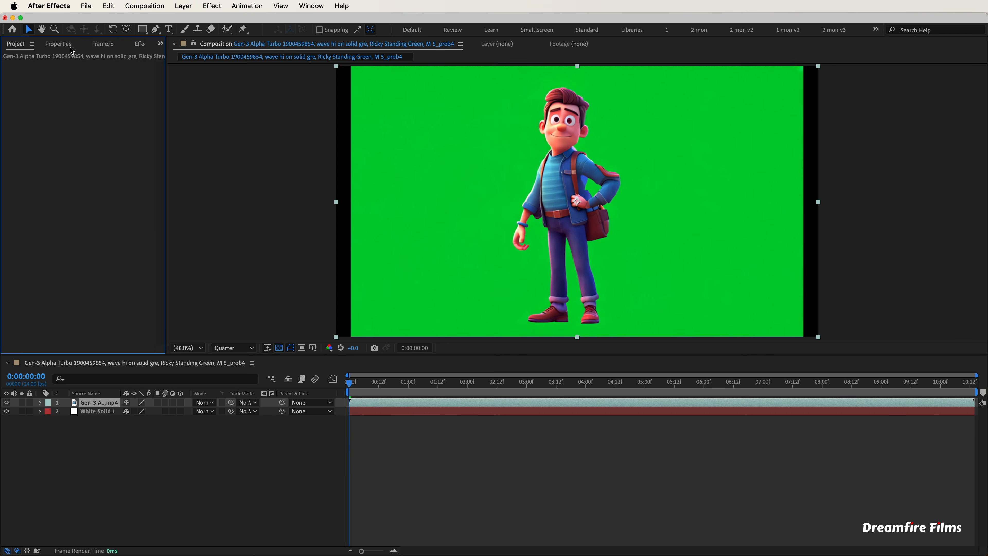
right_click(73, 98)
left_click(139, 261)
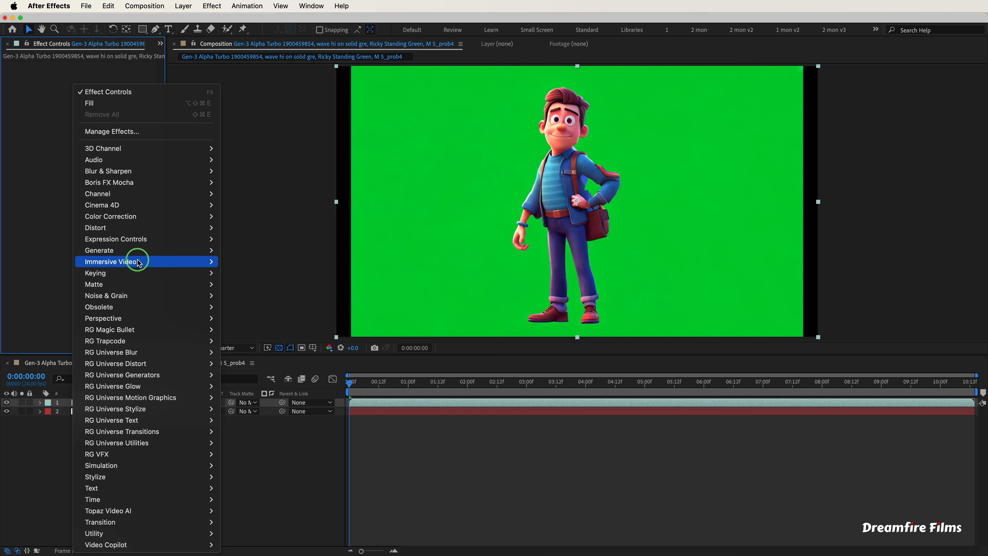
mouse_move(193, 273)
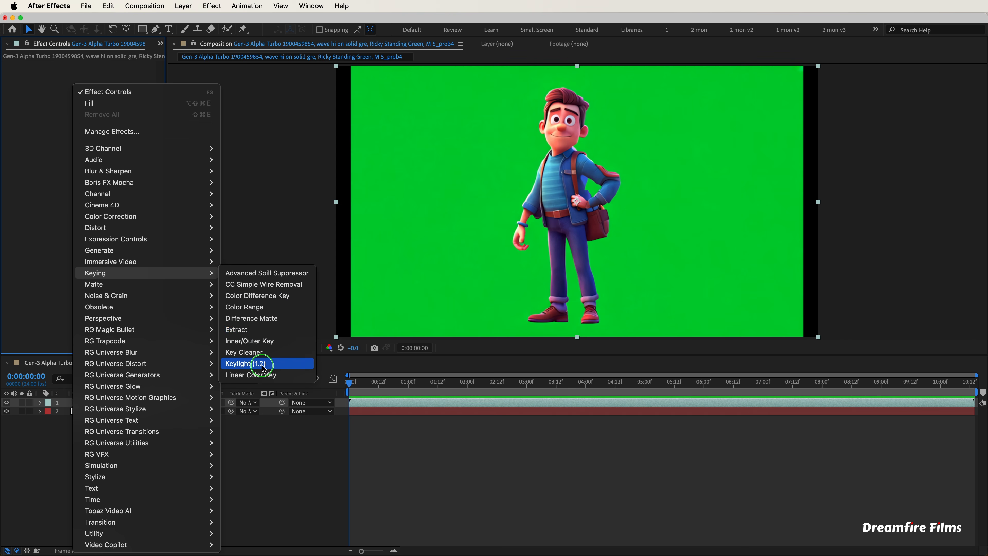
left_click(264, 367)
left_click(110, 131)
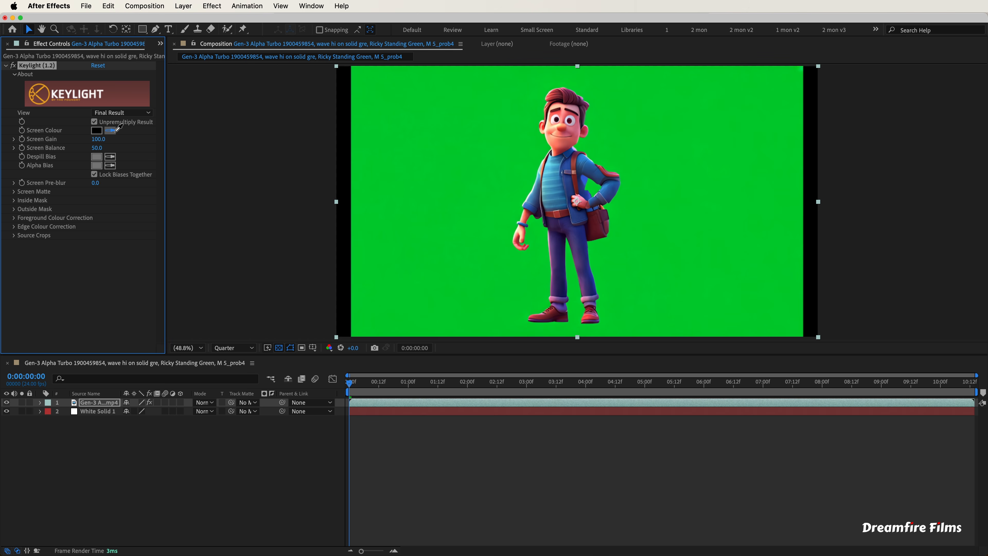
left_click(508, 264)
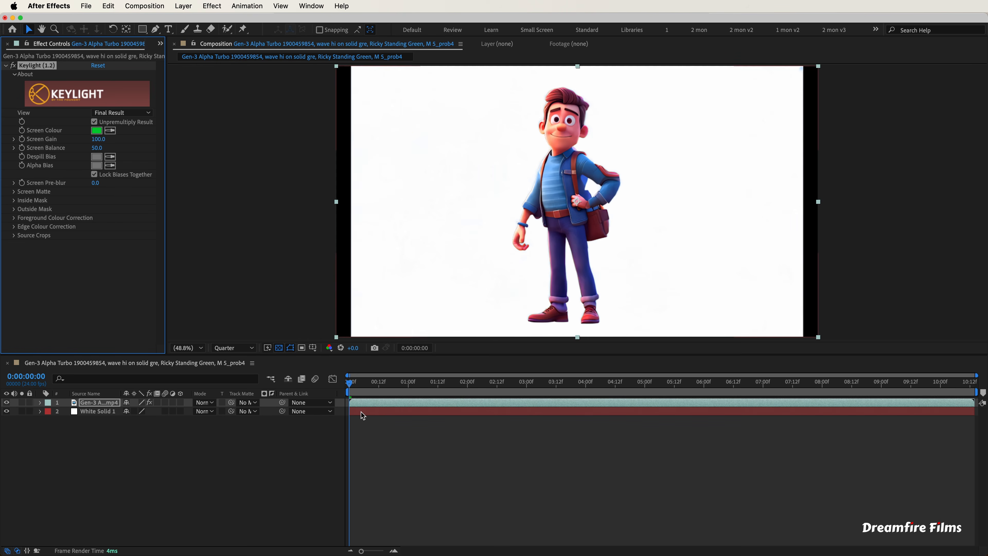
Draw a rectangular mask on the character clip that cuts off the black bars at both sides
key("comma")
key("comma")
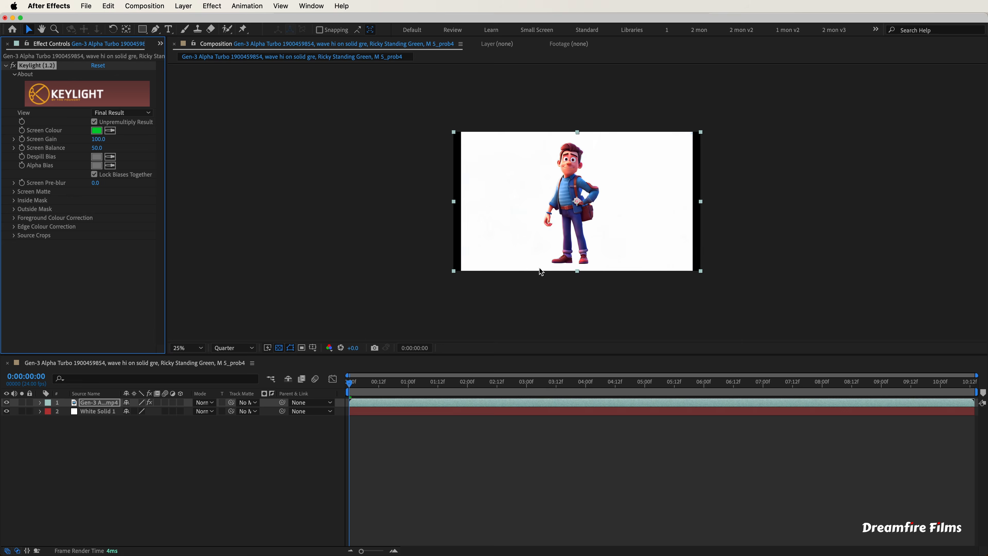
key("w")
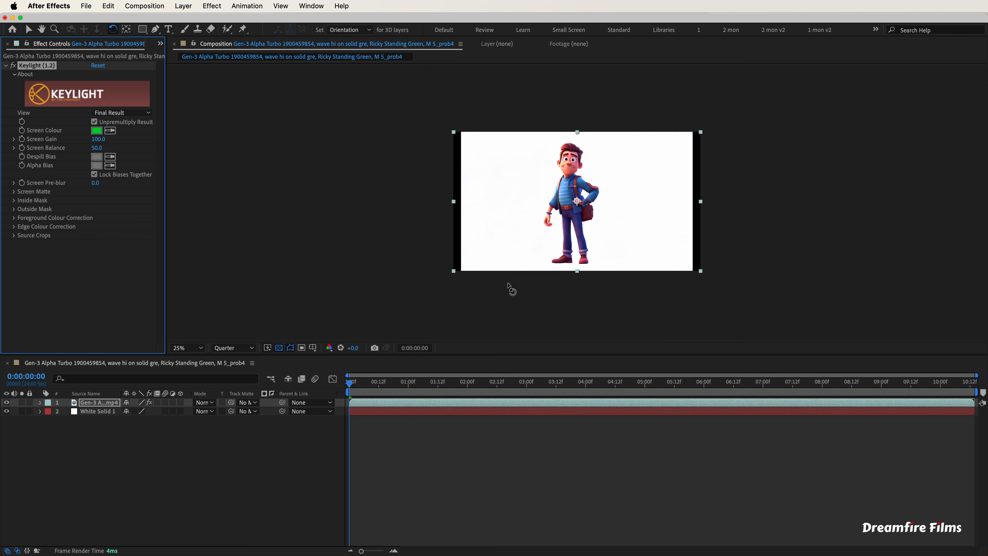
left_click(145, 31)
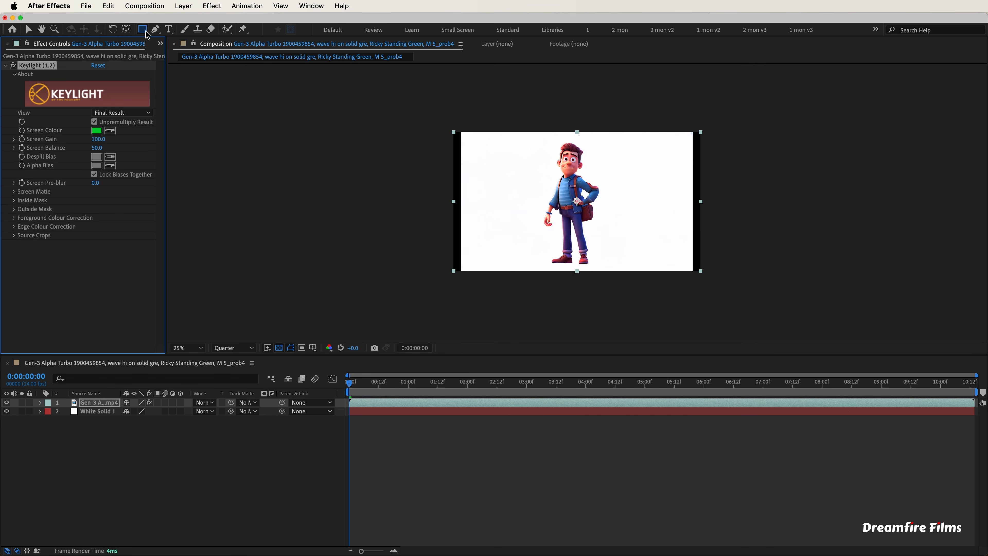
left_click_drag(462, 119, 694, 306)
key("v")
left_click(509, 478)
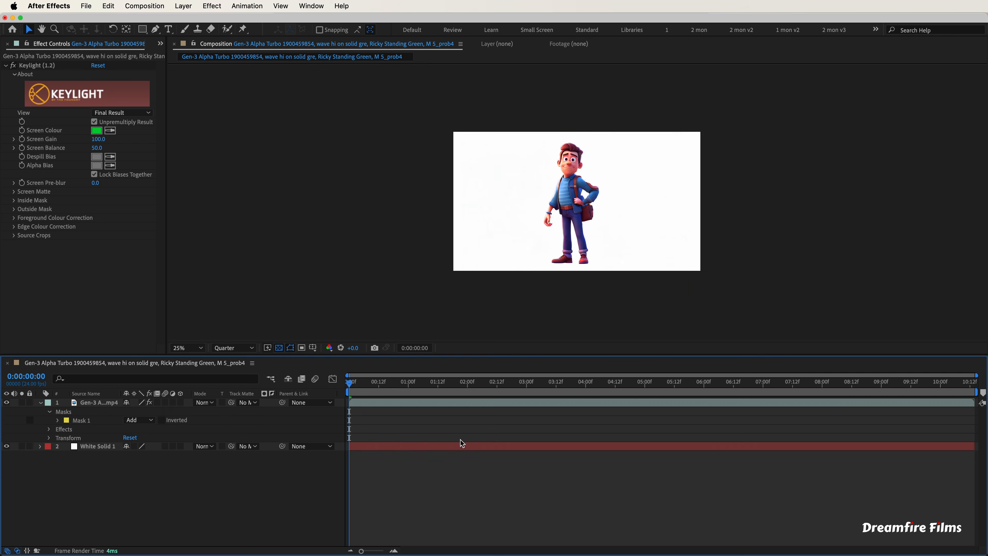
Play back the keyed clip, inspect the hand and face up close, and set the preview resolution to Full
left_click(188, 347)
left_click(191, 355)
left_click(433, 490)
key("space")
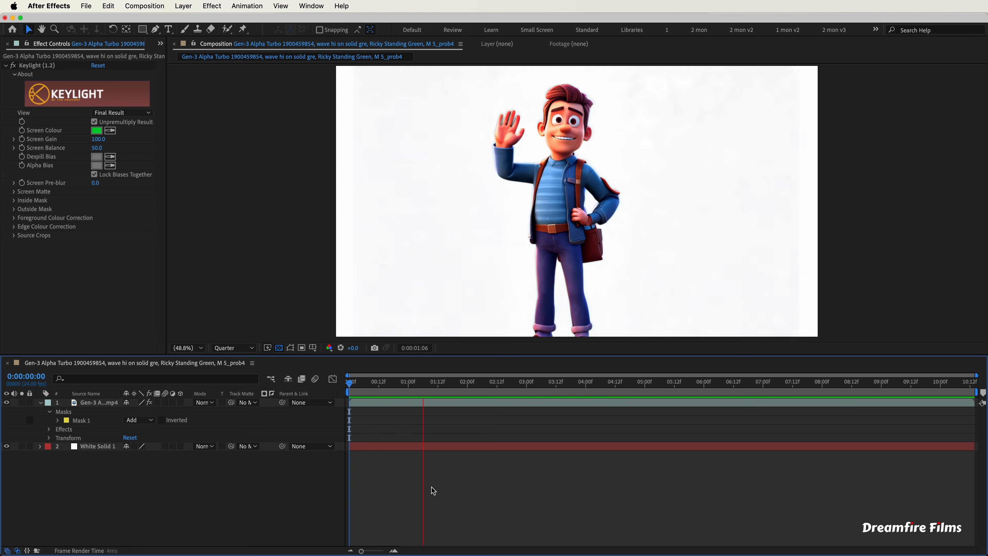
key("space")
key("space")
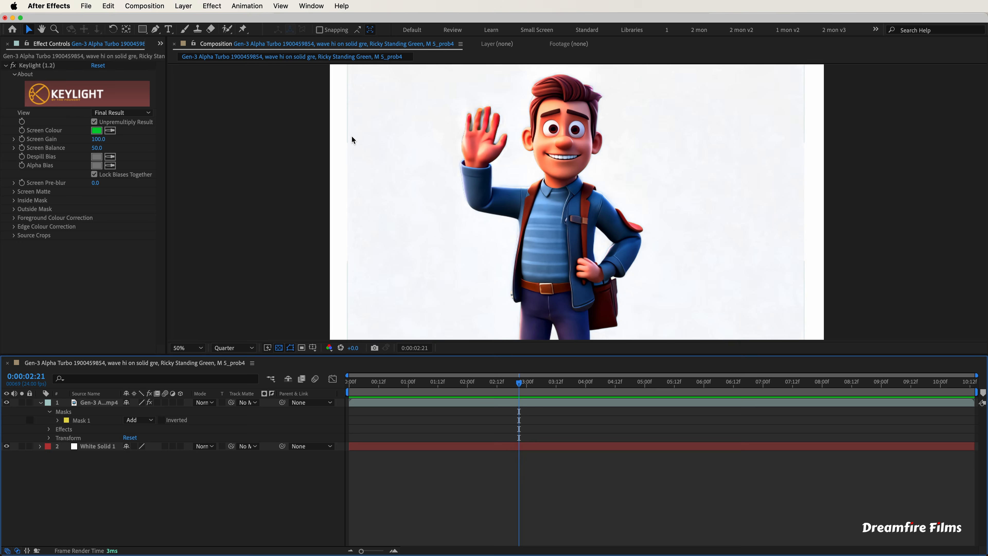
scroll(352, 139, "up", 3)
left_click(248, 347)
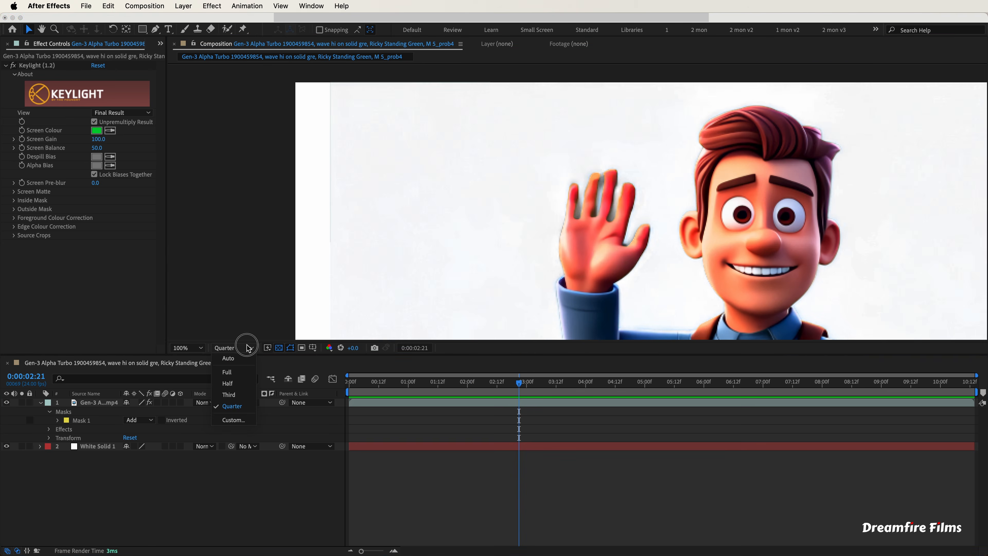
left_click(248, 372)
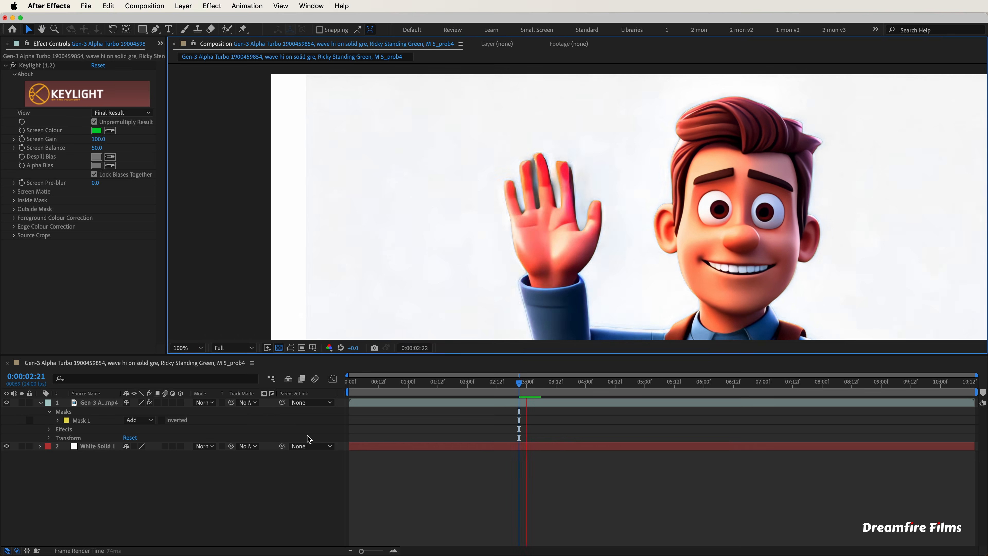
Raise Keylight's Screen Gain to 120 to clean up the background and fit the whole composition in the viewer
left_click_drag(98, 139, 115, 142)
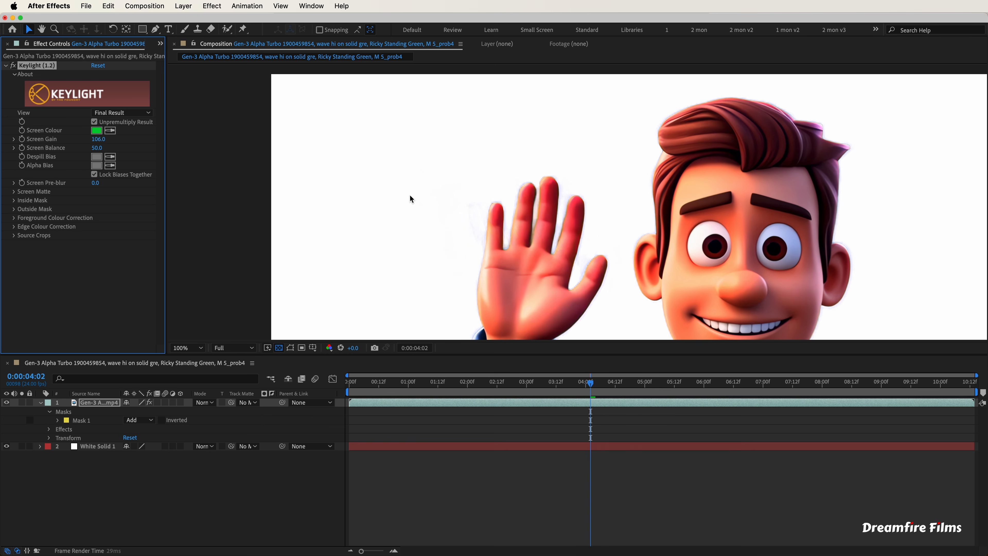
left_click_drag(99, 139, 224, 142)
left_click_drag(104, 139, 111, 140)
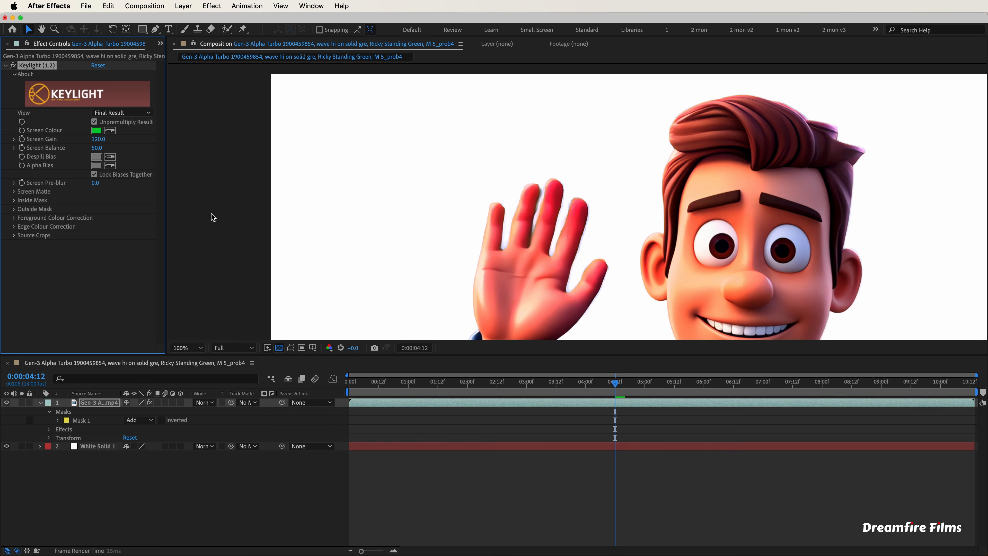
key("space")
left_click(186, 347)
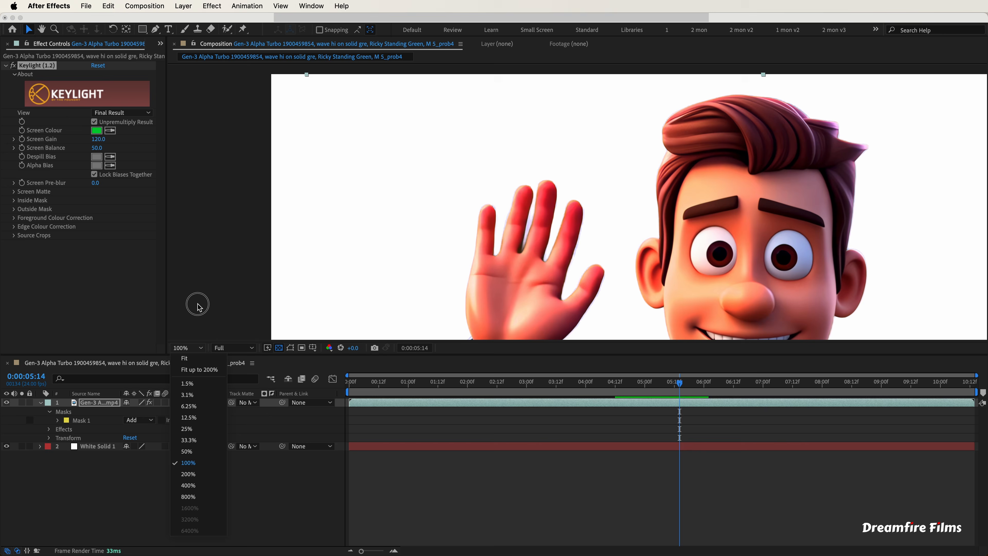
left_click(215, 348)
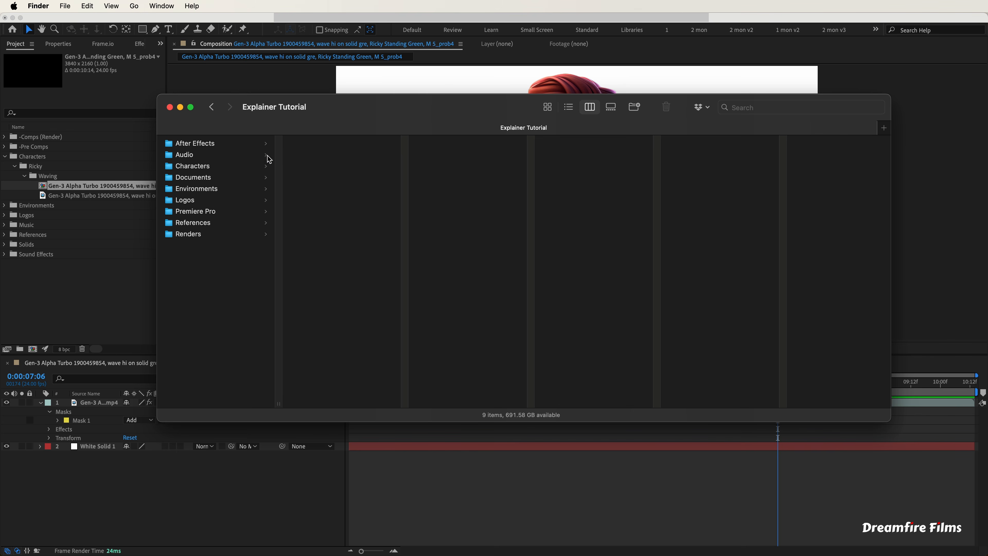
Bring Truck 1.png from the Environments > Truck 1 folder into the composition, between the character clip and the white solid
left_click(243, 167)
left_click(239, 177)
left_click(237, 190)
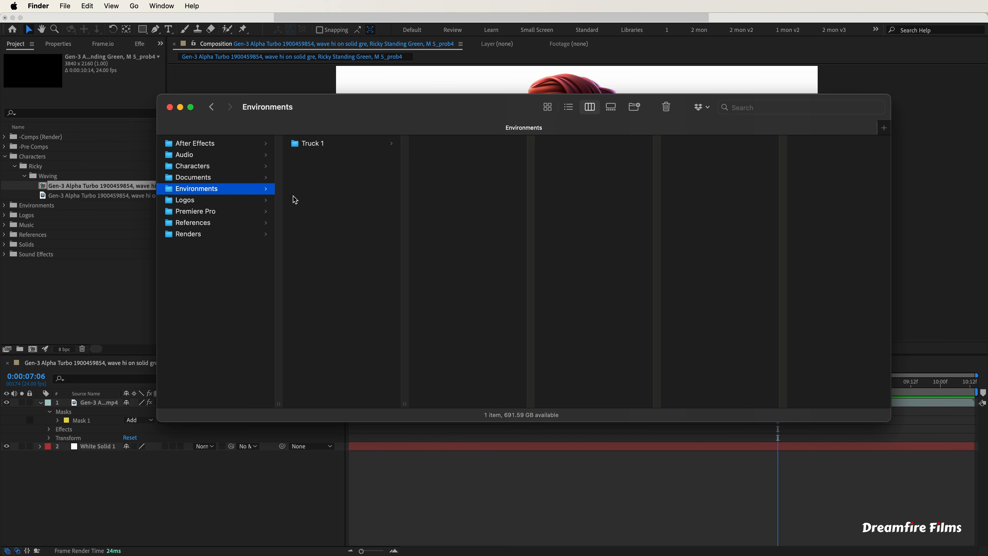
left_click(321, 145)
left_click_drag(451, 145, 81, 441)
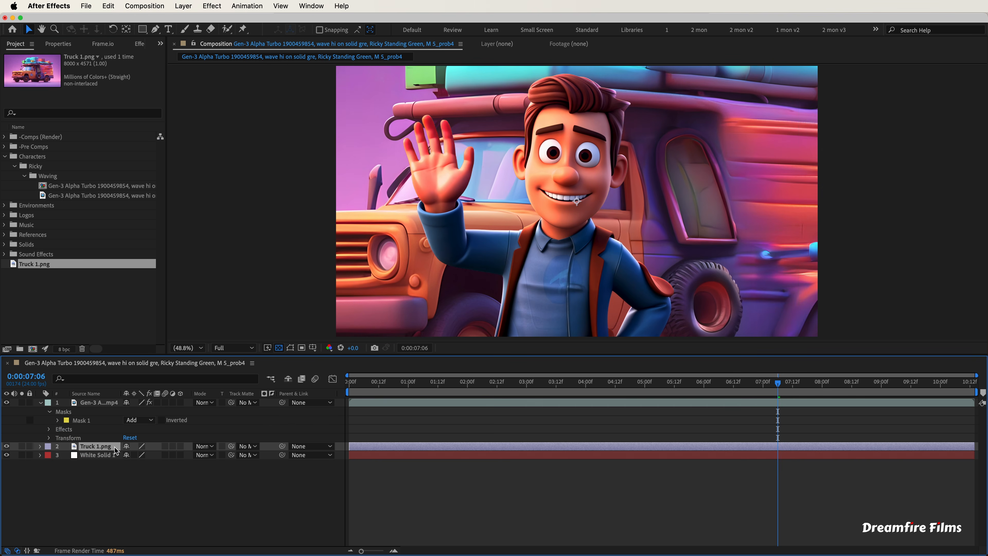
Scale the Truck 1.png layer to 48% so it fills the frame, and preview the composite
key("s")
left_click_drag(404, 389, 335, 397)
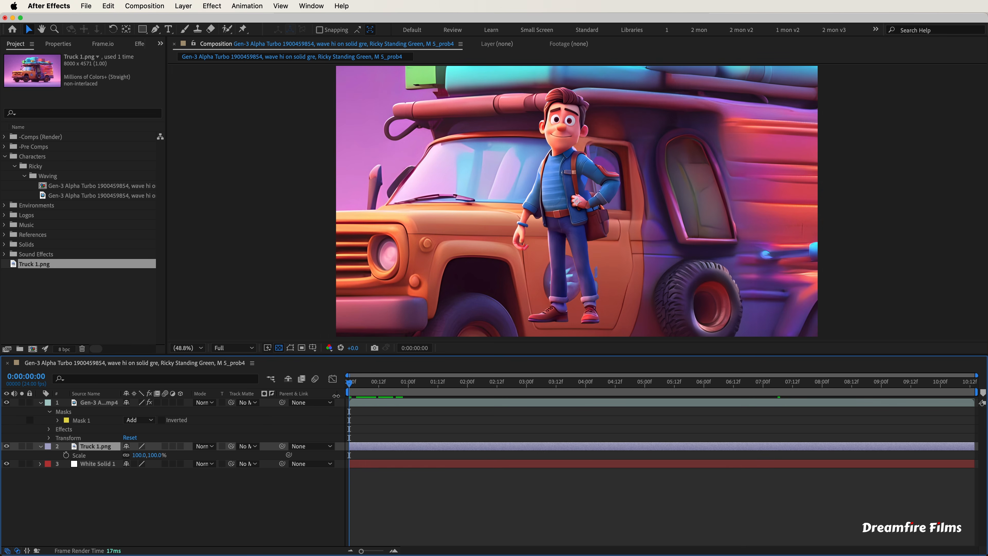
left_click_drag(153, 456, 146, 463)
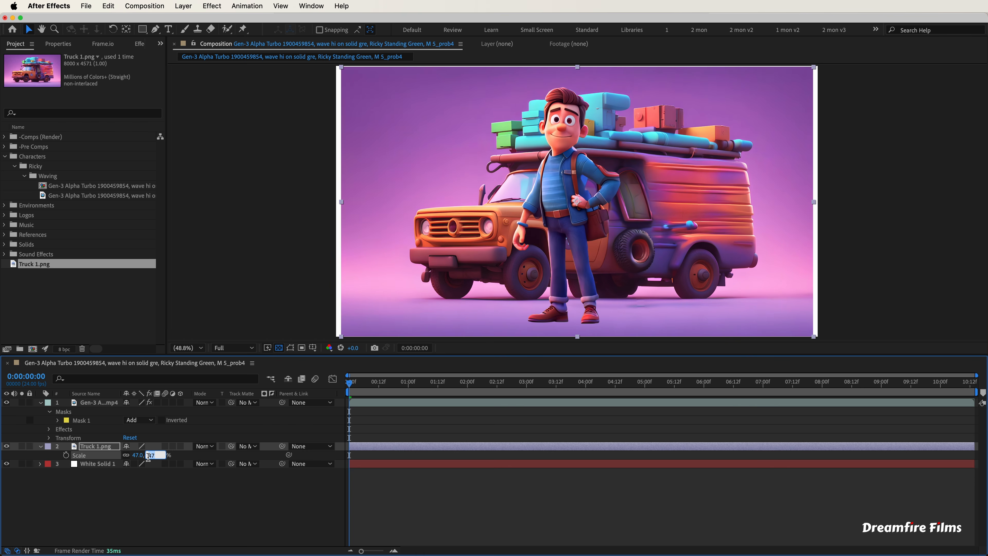
key("Return")
left_click(870, 498)
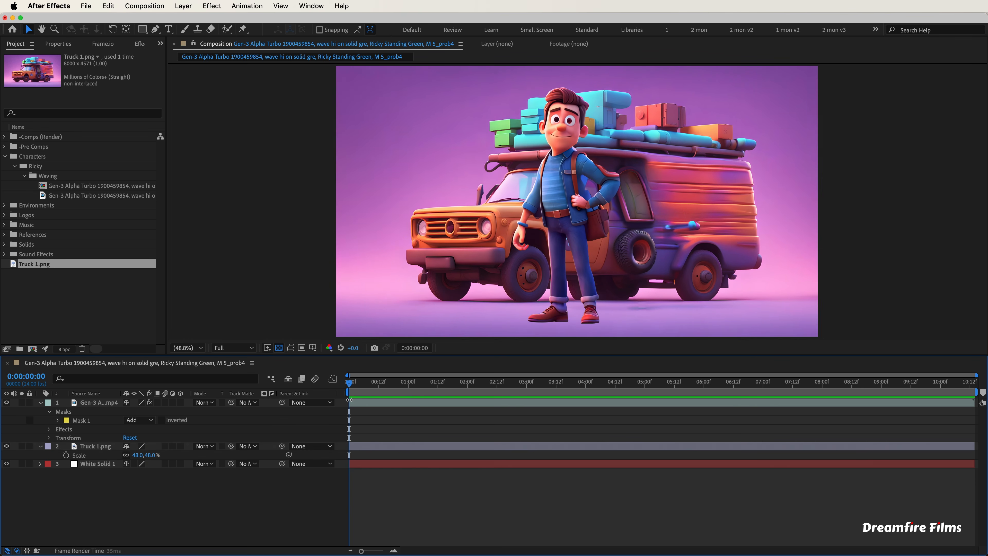
key("space")
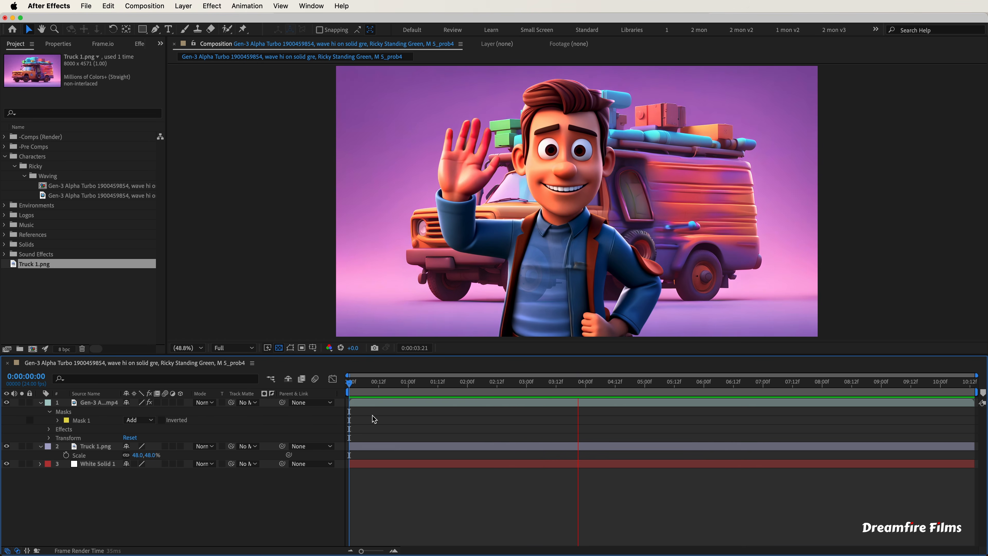
key("space")
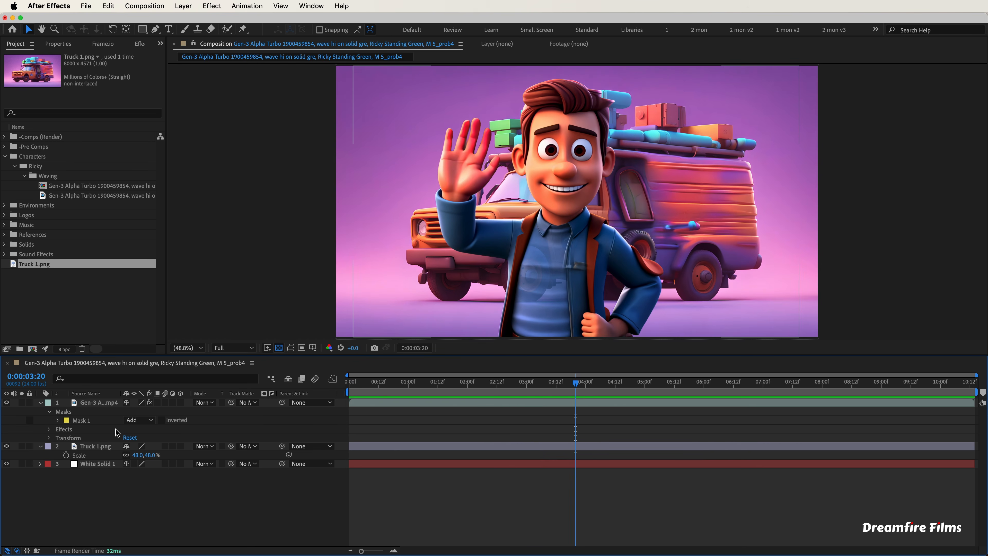
Set Keylight's Screen Balance to 77 on the character clip and play the composite from the start
left_click(94, 402)
scroll(63, 45, "down", 3)
left_click_drag(97, 148, 110, 148)
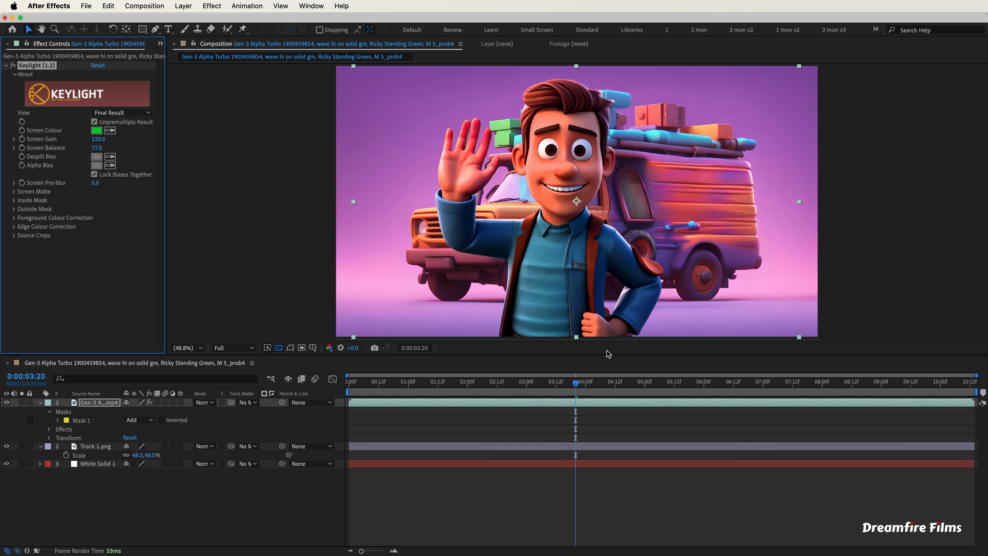
left_click_drag(574, 380, 349, 475)
key("space")
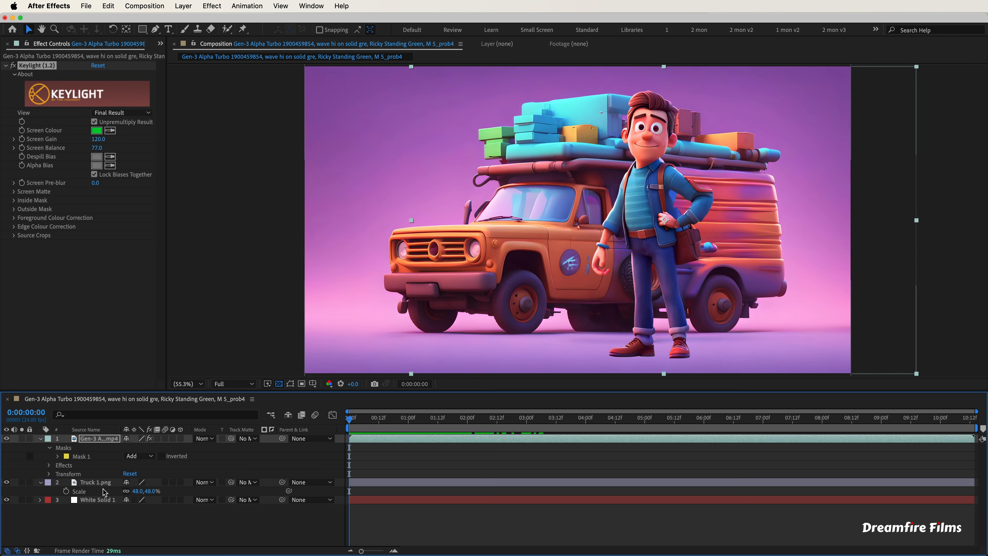
Start Position and Scale keyframes for the truck image at the first frame and add a Scale keyframe at 0:00:04:02
left_click(187, 482)
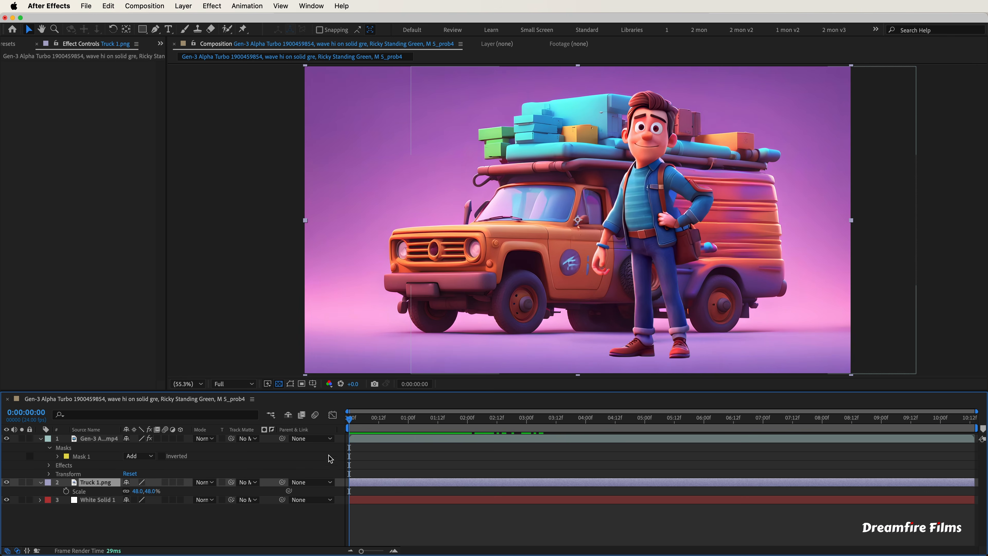
key("shift+p")
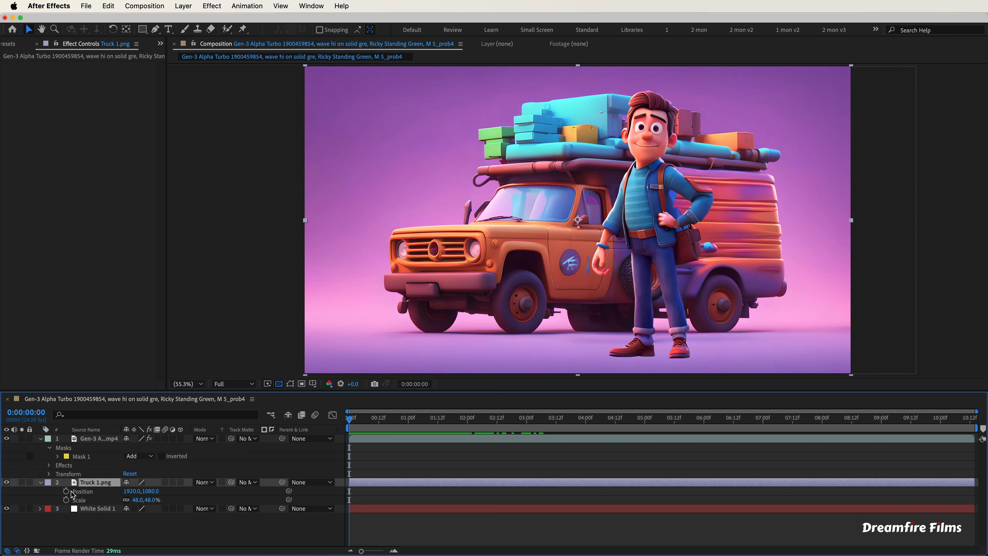
left_click_drag(66, 491, 67, 500)
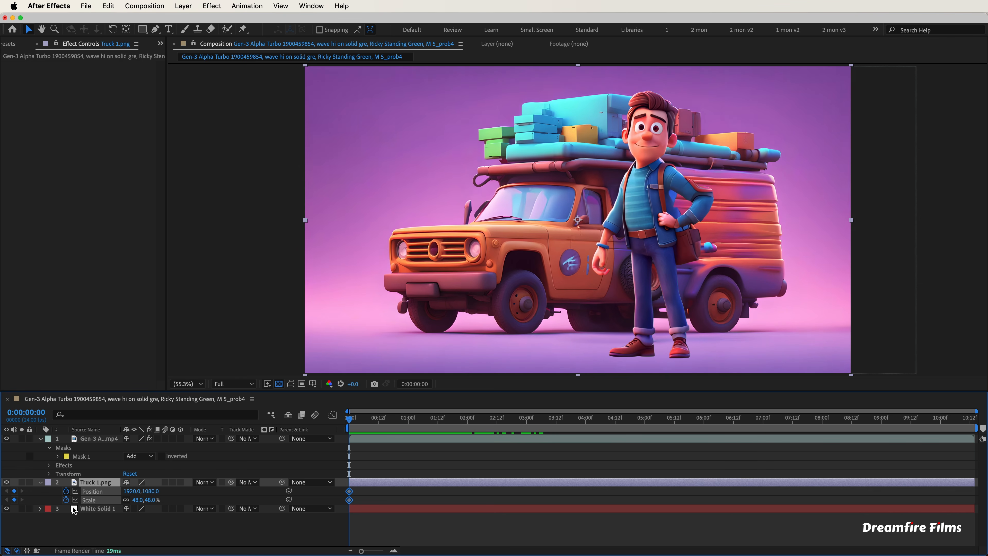
left_click_drag(351, 419, 591, 428)
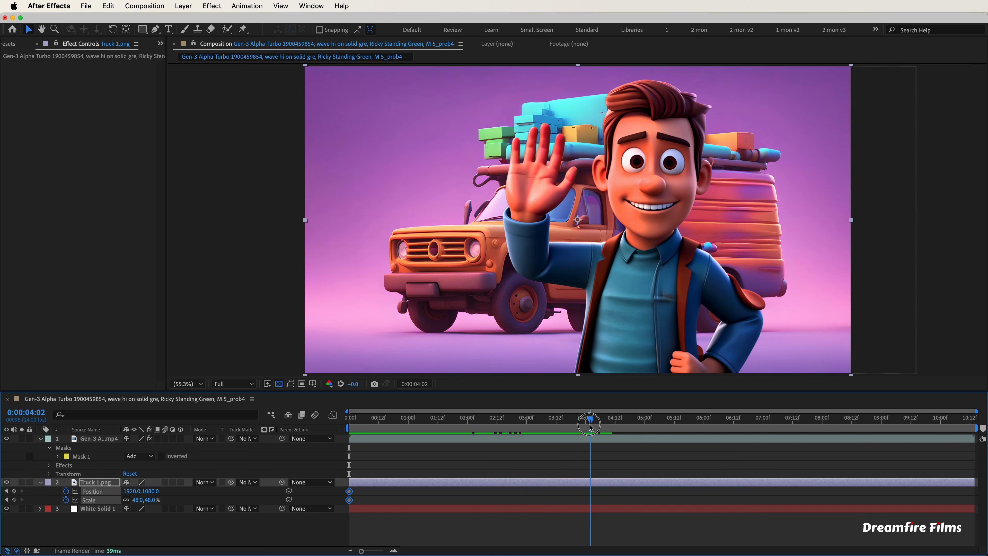
left_click_drag(150, 500, 165, 494)
At the first frame, scale the truck background to 67% and move it to about 1630.6, 826.7
left_click_drag(422, 423, 311, 425)
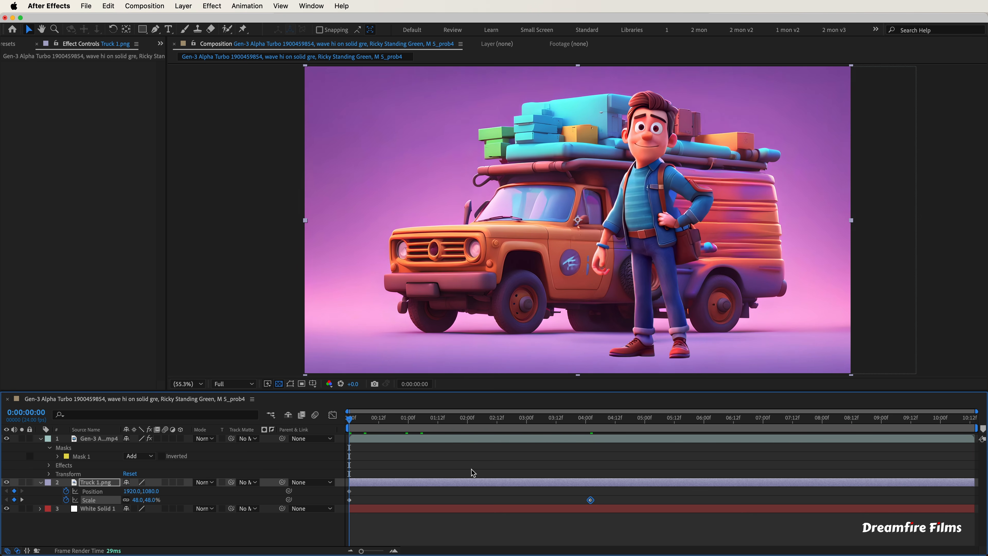
left_click_drag(157, 503, 162, 500)
left_click_drag(518, 294, 489, 268)
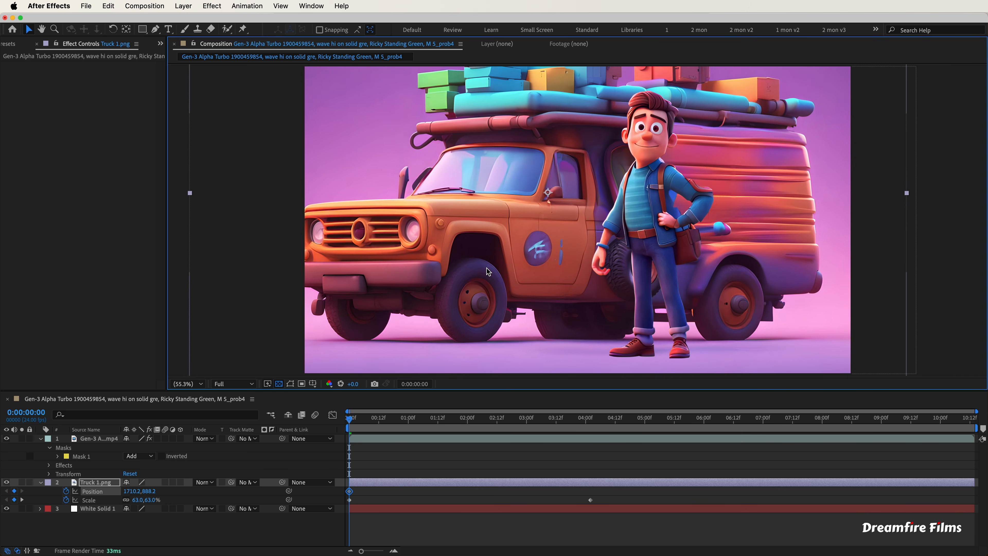
left_click_drag(147, 500, 149, 499)
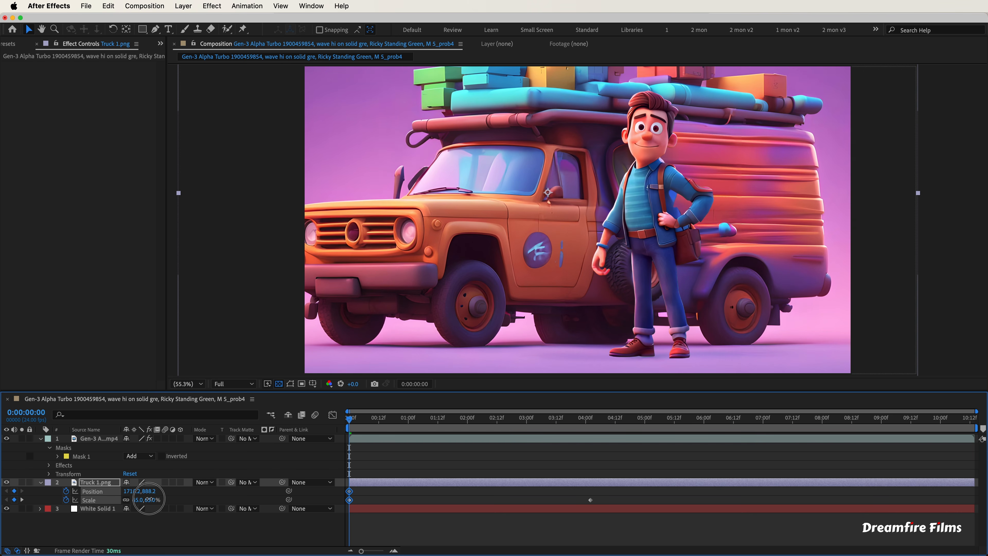
left_click_drag(149, 499, 150, 499)
left_click(153, 500)
type("67")
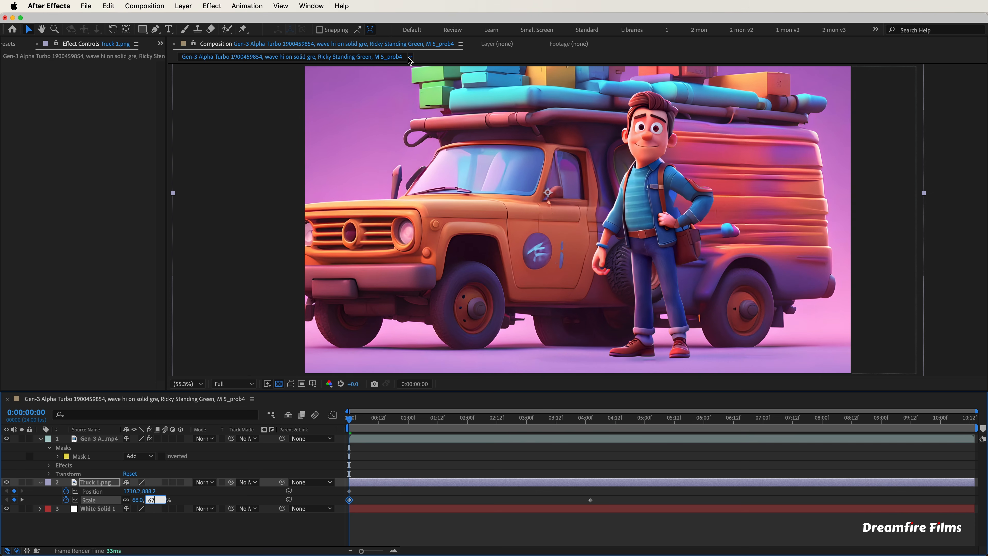
key("Return")
mouse_move(572, 306)
left_mouse_down()
mouse_move(569, 286)
mouse_move(546, 316)
mouse_move(555, 306)
left_mouse_up()
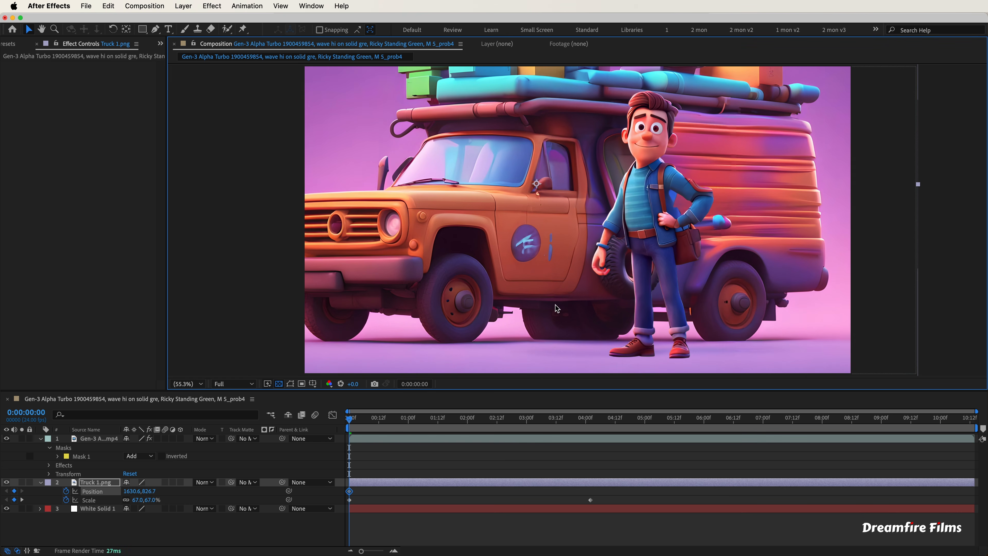
At 0:00:04:02, scale the truck background to 113% and move it to about 744.1, 902.7
left_click_drag(350, 418, 590, 419)
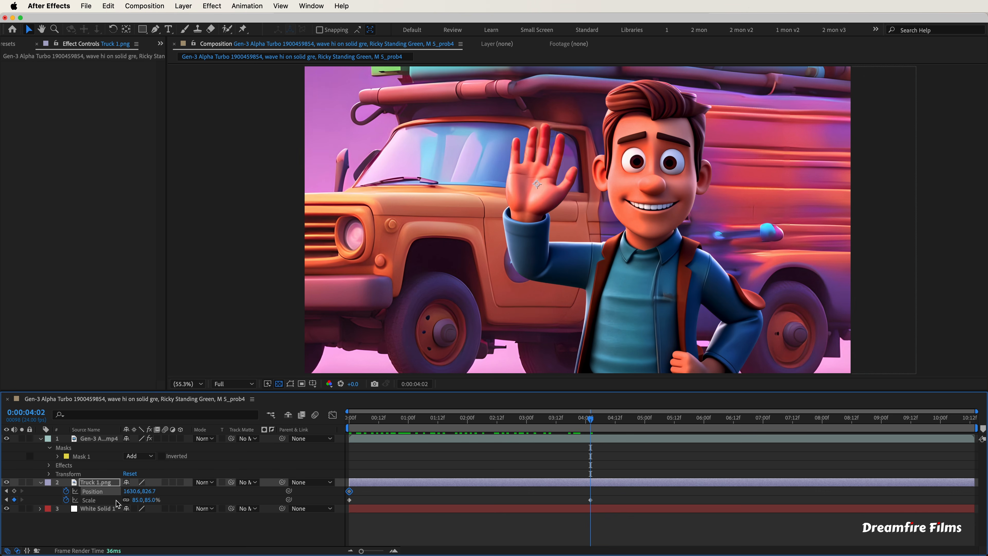
left_click_drag(134, 500, 163, 497)
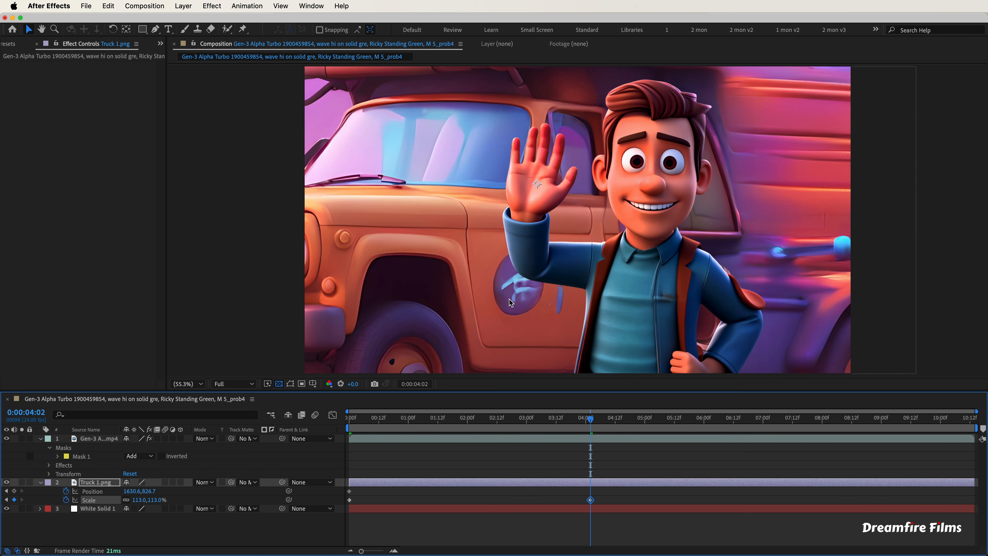
left_click_drag(511, 303, 386, 312)
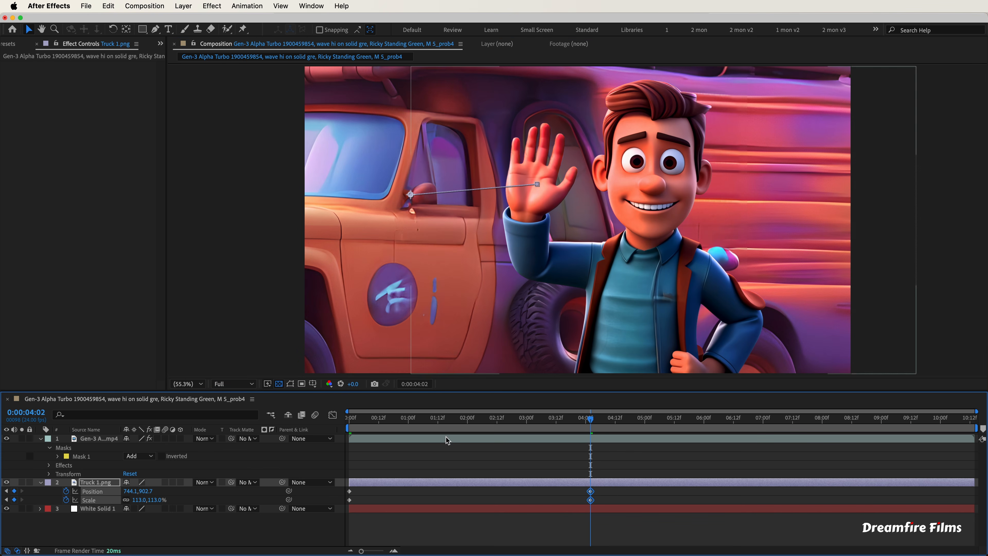
Apply Easy Ease In to the truck's Position and Scale keyframes at 0:00:04:02
right_click(591, 492)
mouse_move(649, 545)
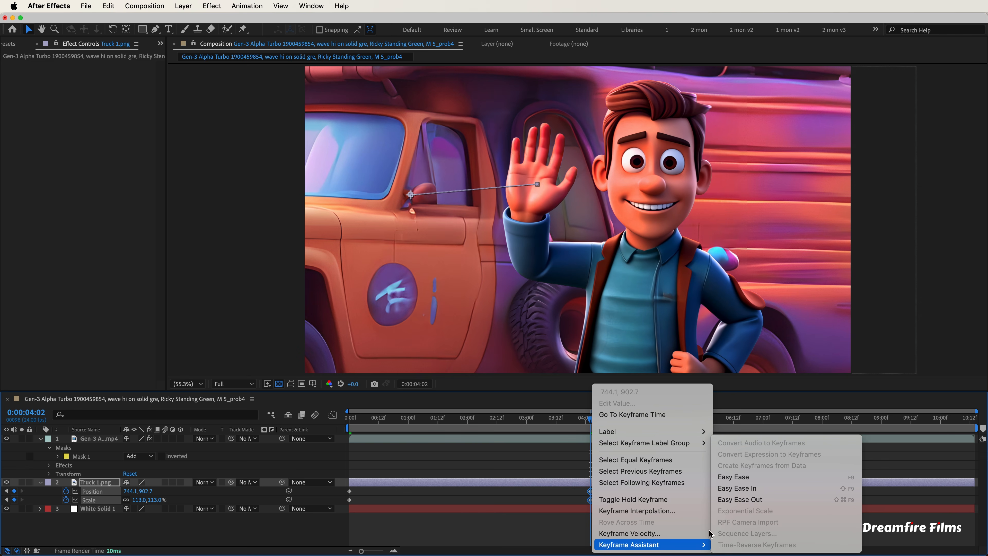
left_click(768, 490)
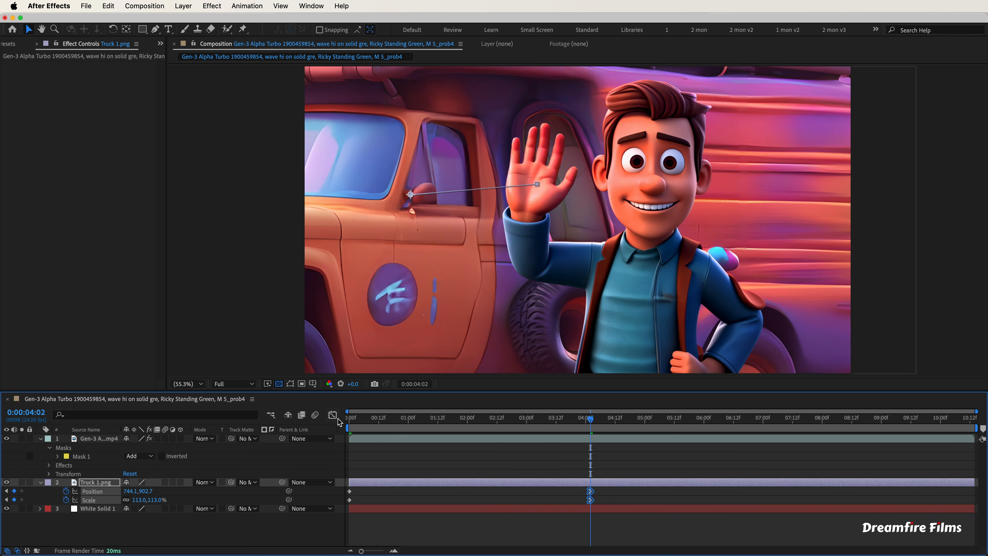
Adjust the speed graph so the truck's keyframes at 0:00:04:02 have an incoming influence of about 71%, and scrub to check the motion
left_click(333, 415)
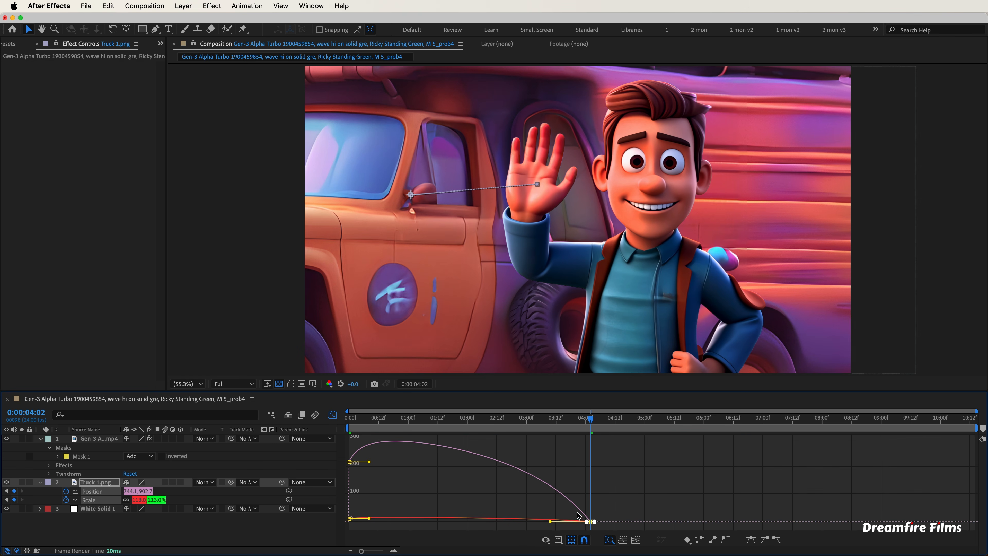
scroll(571, 521, "up", 1)
left_click_drag(514, 498, 849, 457)
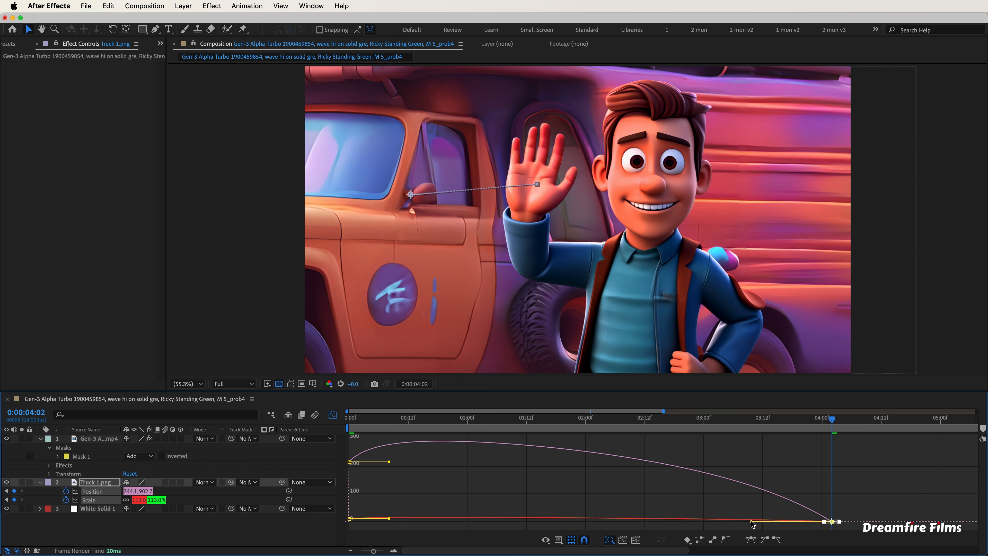
left_click_drag(751, 521, 720, 491)
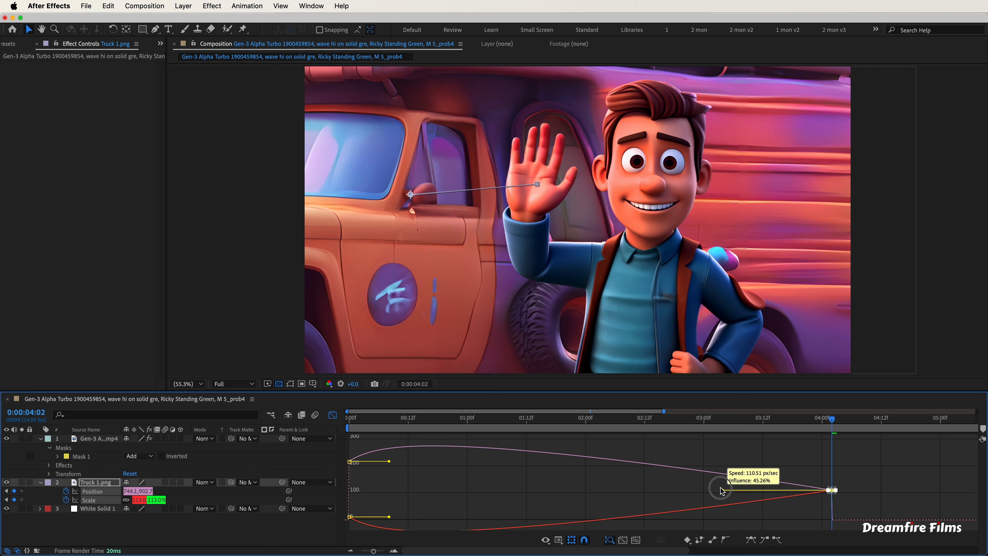
left_click_drag(720, 491, 534, 522)
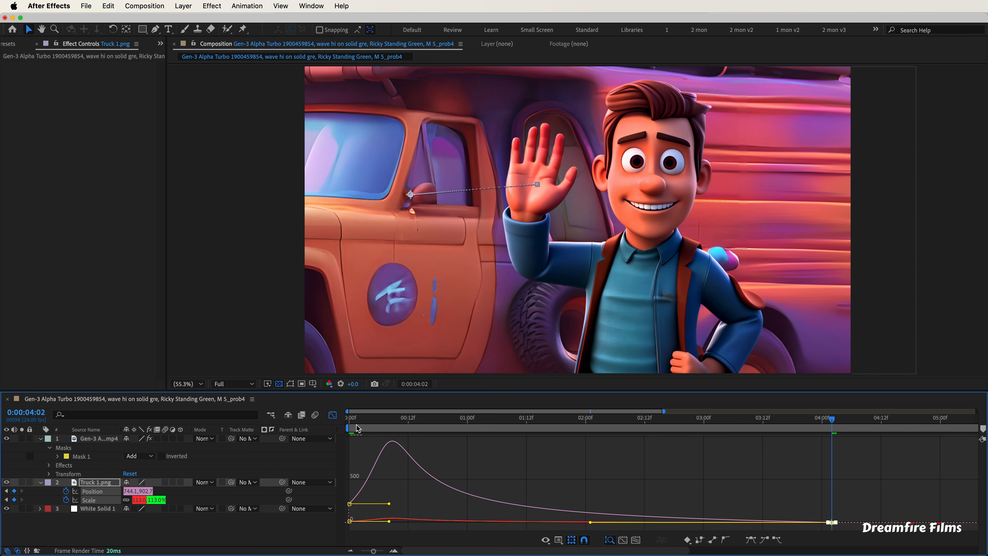
left_click(335, 417)
left_click_drag(575, 419, 458, 424)
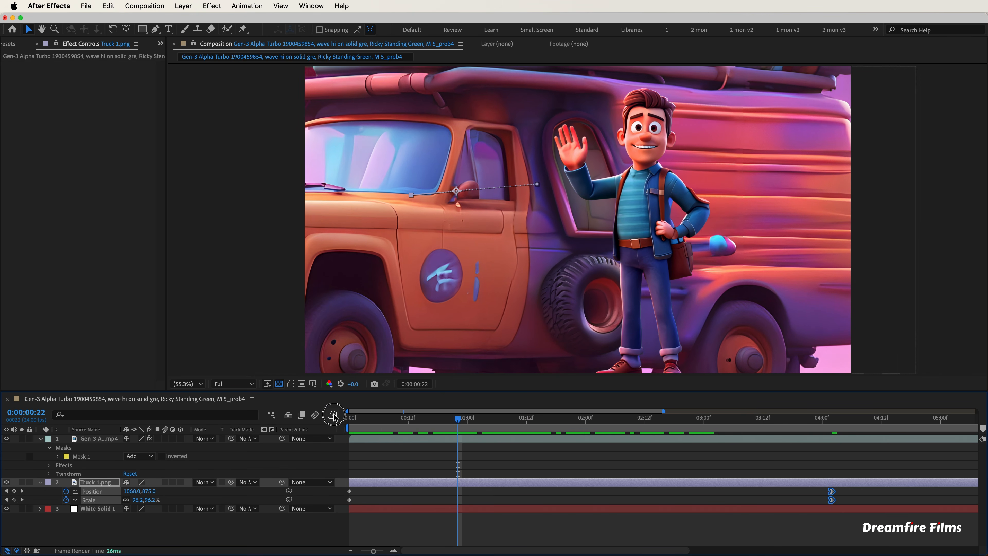
left_click(333, 415)
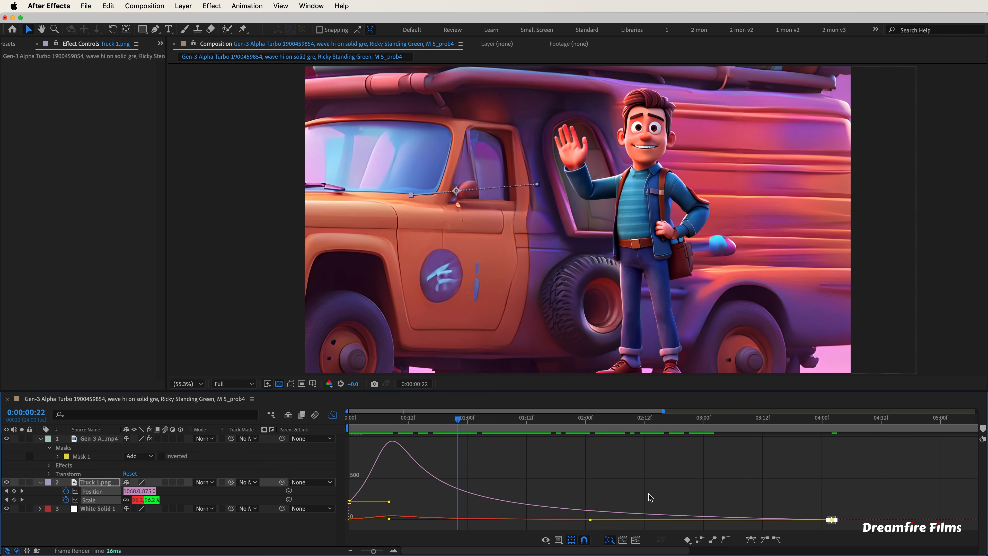
left_click_drag(591, 522, 660, 521)
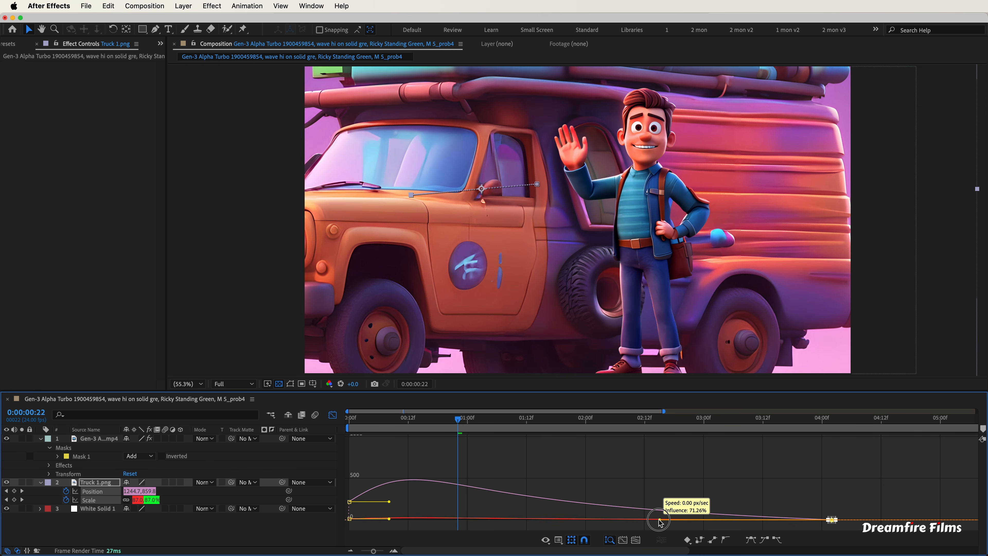
left_click(332, 415)
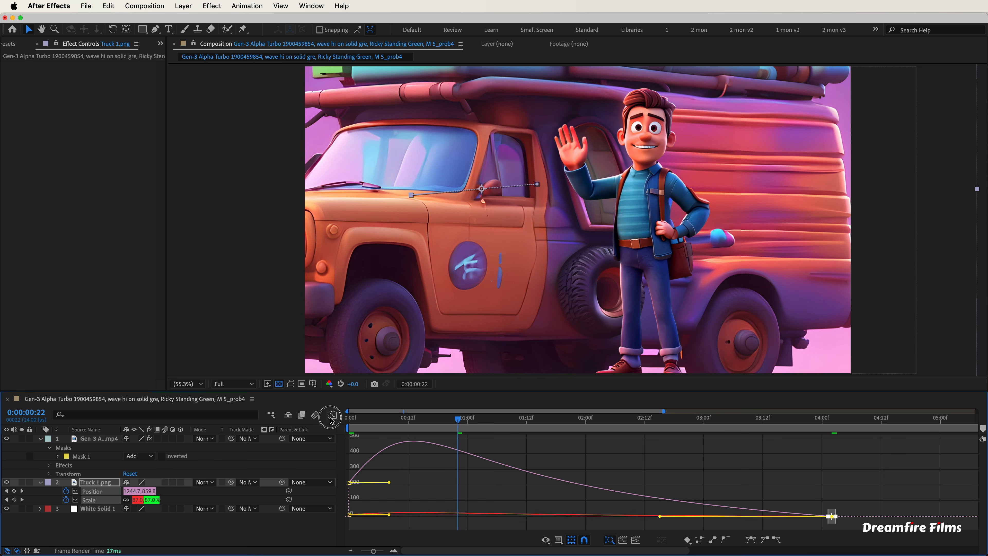
At 0:00:04:02, scale the truck to 130%, move it to about 707.9, 1235.6, and scrub through the move
left_click_drag(479, 421, 831, 428)
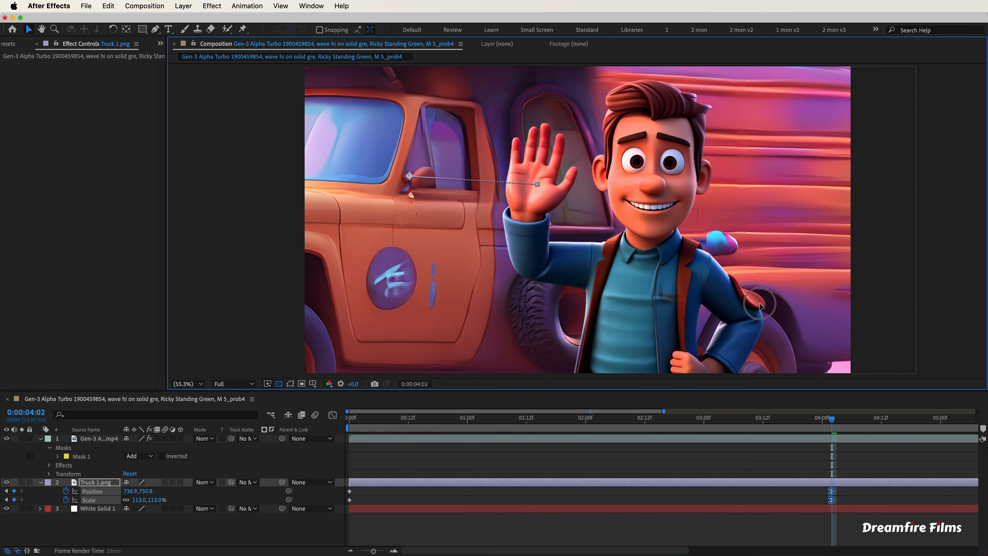
left_click_drag(752, 297, 738, 302)
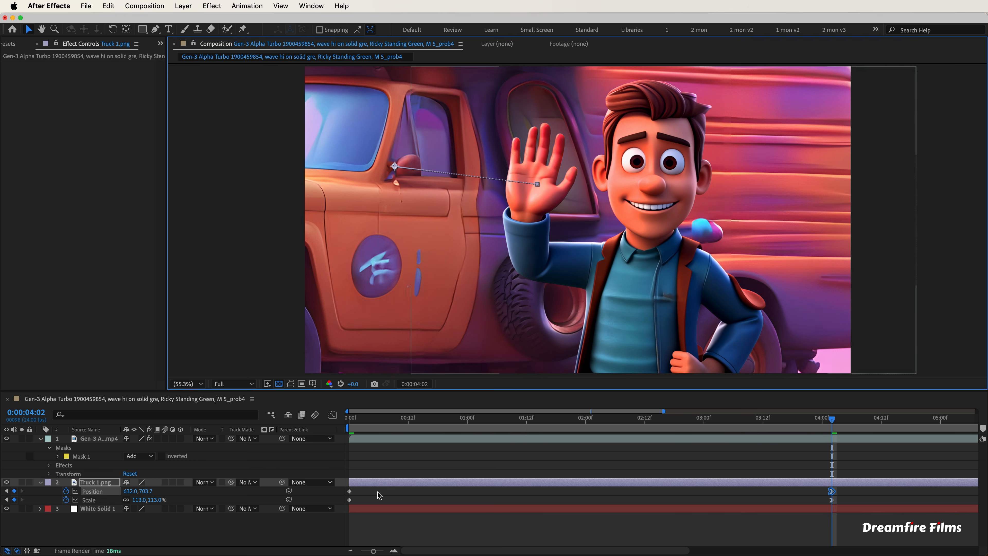
left_click_drag(154, 500, 161, 501)
left_click_drag(397, 340, 412, 410)
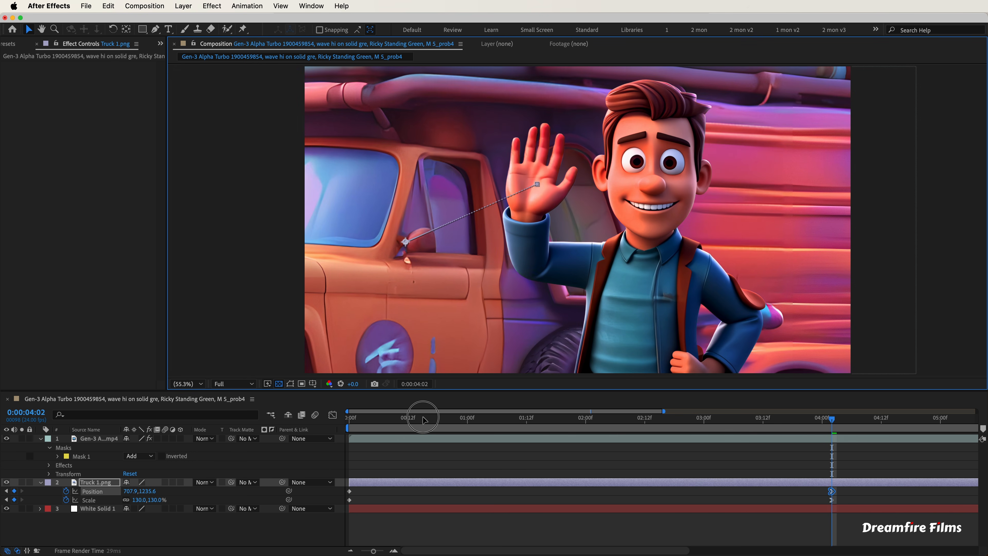
left_click(418, 425)
left_click_drag(418, 424, 829, 445)
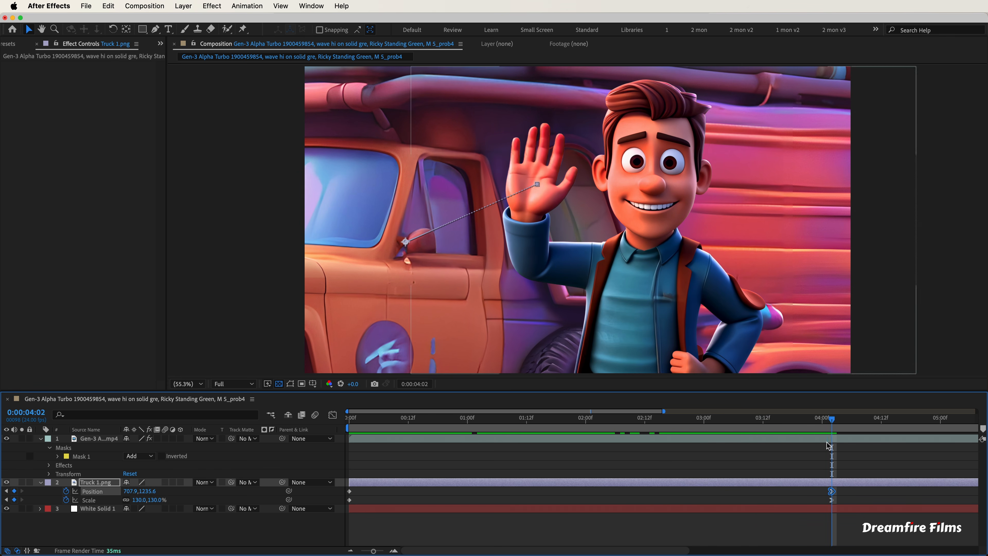
Adjust the incoming influence of the truck's Position keyframe at 0:00:04:02 in the speed graph and scrub back to the start
left_click(331, 415)
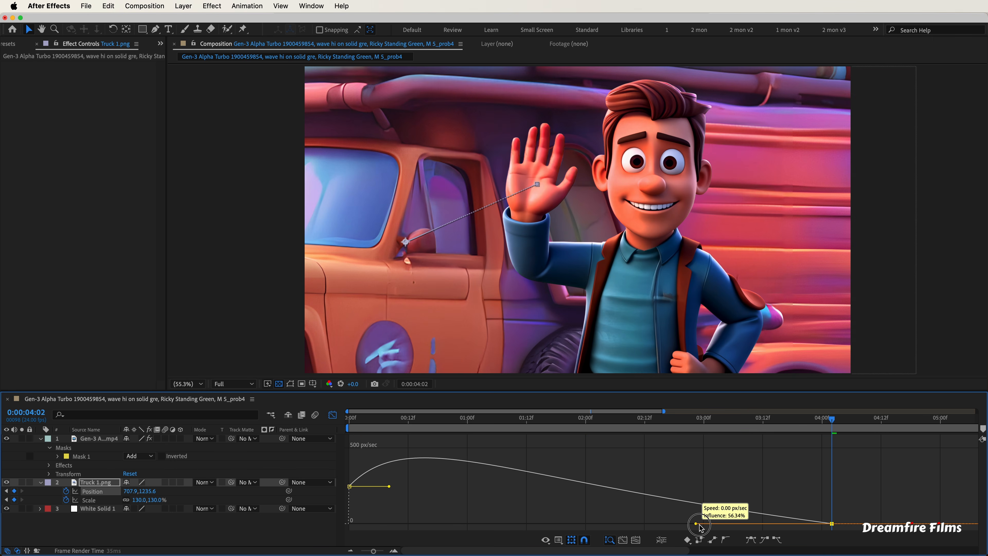
left_click(333, 414)
left_click_drag(645, 425, 349, 415)
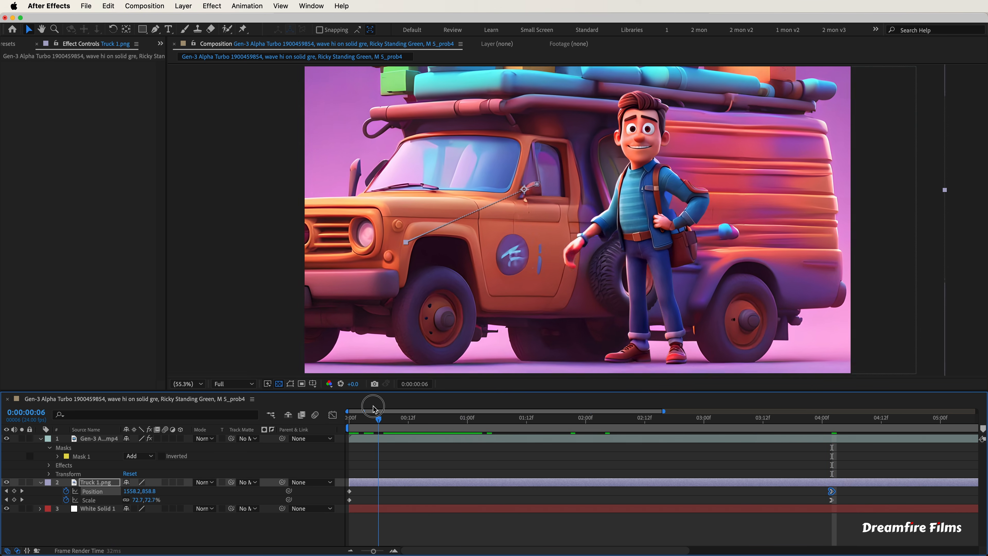
Apply Easy Ease Out to the truck's Position and Scale keyframes at the first frame and lengthen their outgoing influence in the speed graph
left_click(350, 500)
right_click(349, 501)
mouse_move(408, 544)
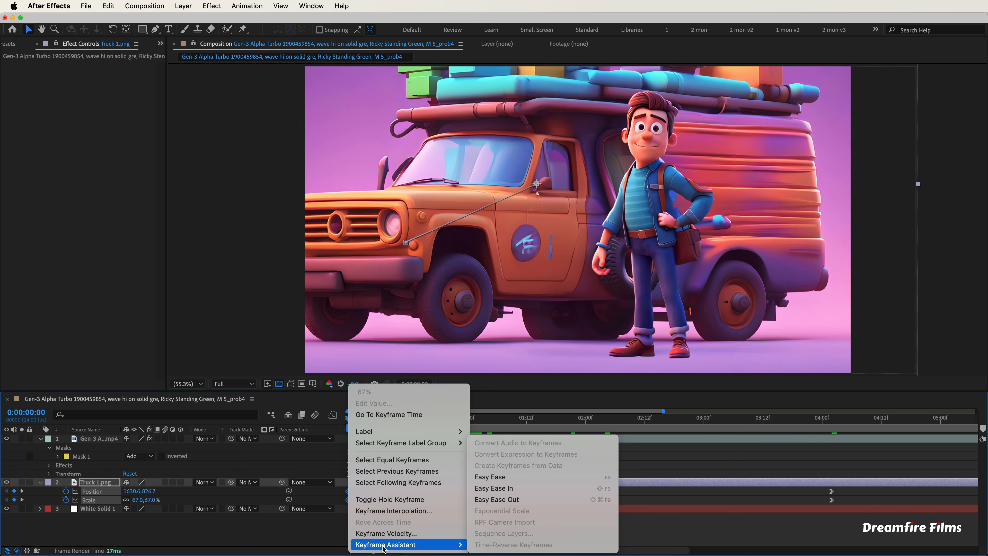
left_click(546, 501)
key("shift+F3")
left_click_drag(428, 520, 448, 520)
Scrub through the truck's motion and shorten the incoming influence of both its keyframes at 0:00:04:02 in the speed graph
left_click_drag(358, 424, 501, 462)
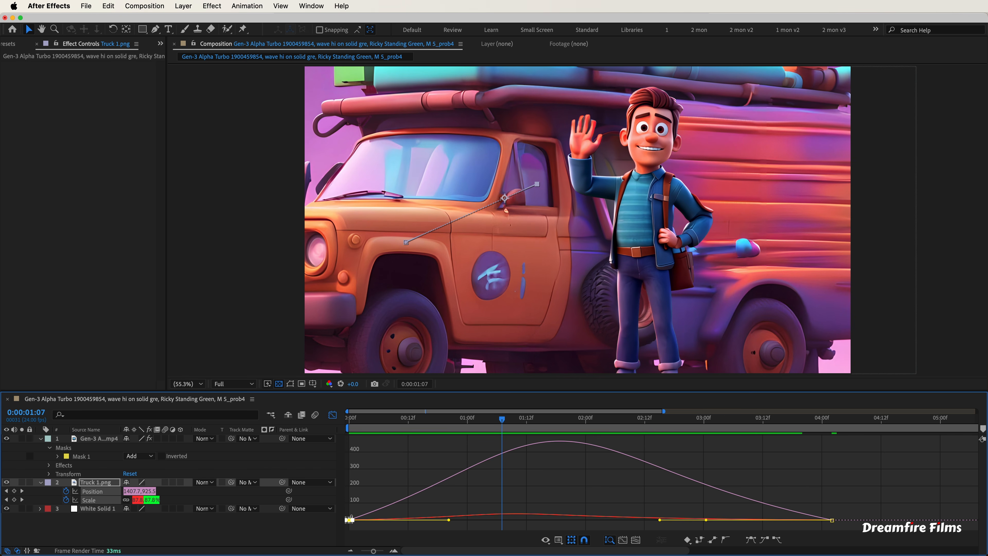
left_click_drag(499, 428, 472, 428)
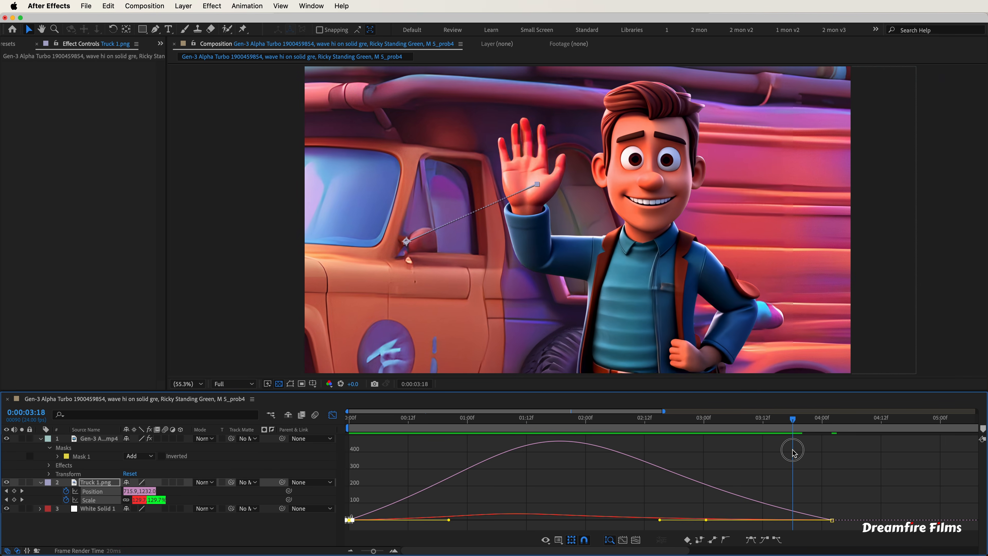
left_click_drag(359, 421, 517, 438)
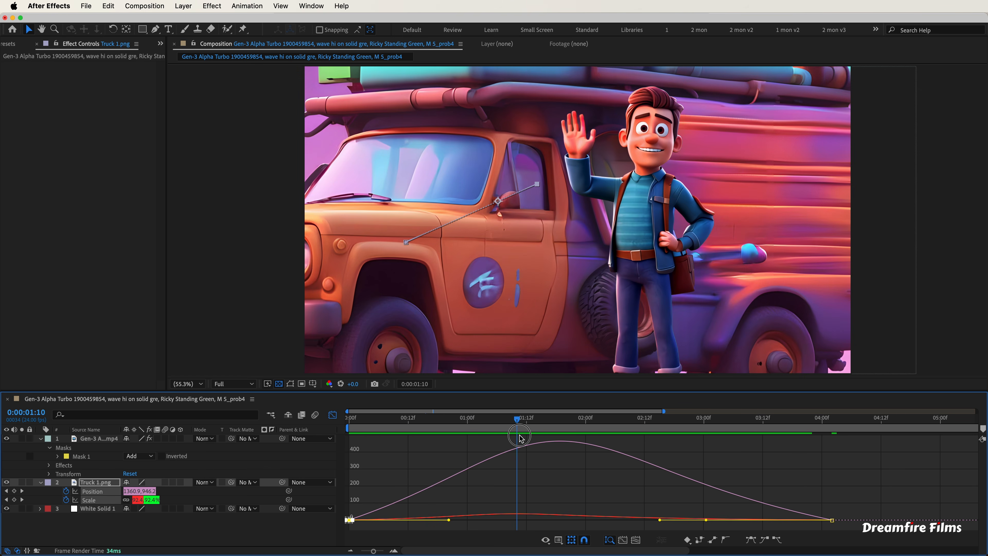
left_click_drag(624, 444, 625, 445)
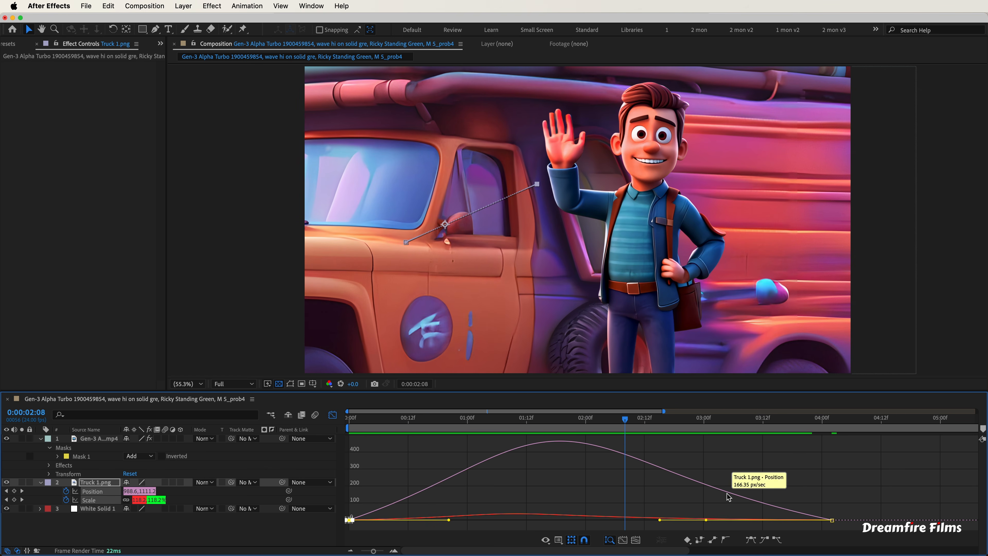
left_click_drag(902, 503, 812, 530)
left_click_drag(674, 521, 727, 519)
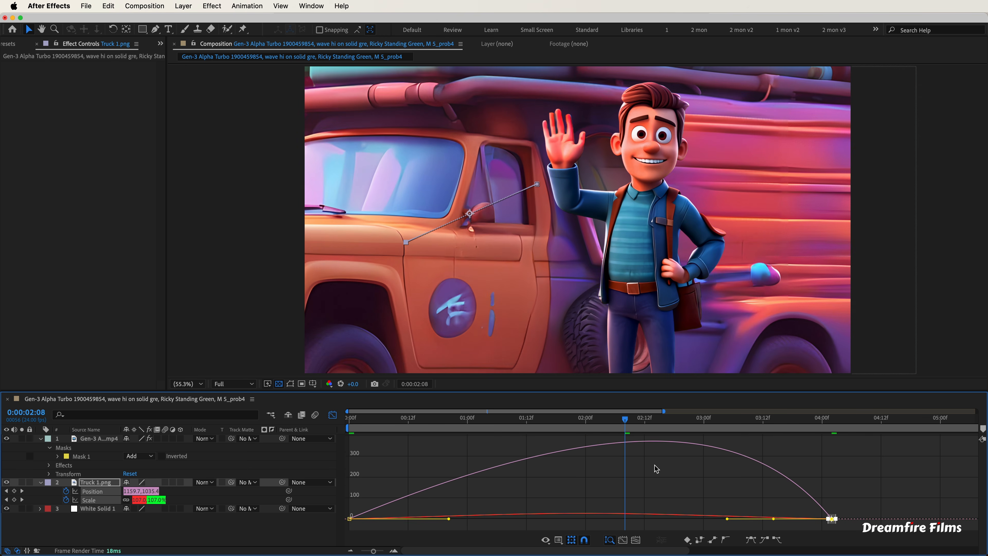
left_click_drag(501, 418, 784, 444)
left_click(333, 414)
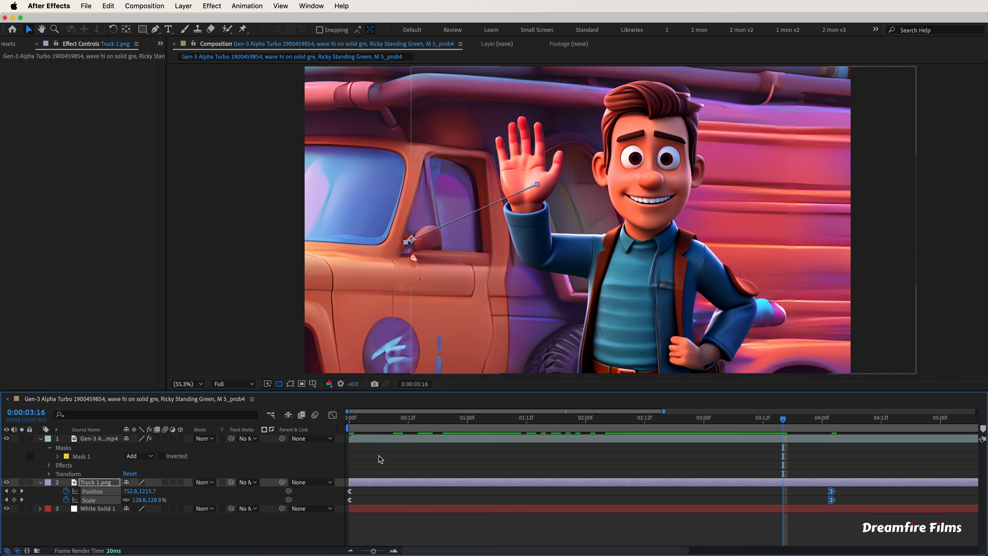
Move the truck to about 954.0, 1232.0 at its 0:00:04:02 Position keyframe, preview, and end the work area at that time
left_click(22, 491)
left_click(396, 291)
left_click_drag(396, 292, 425, 288)
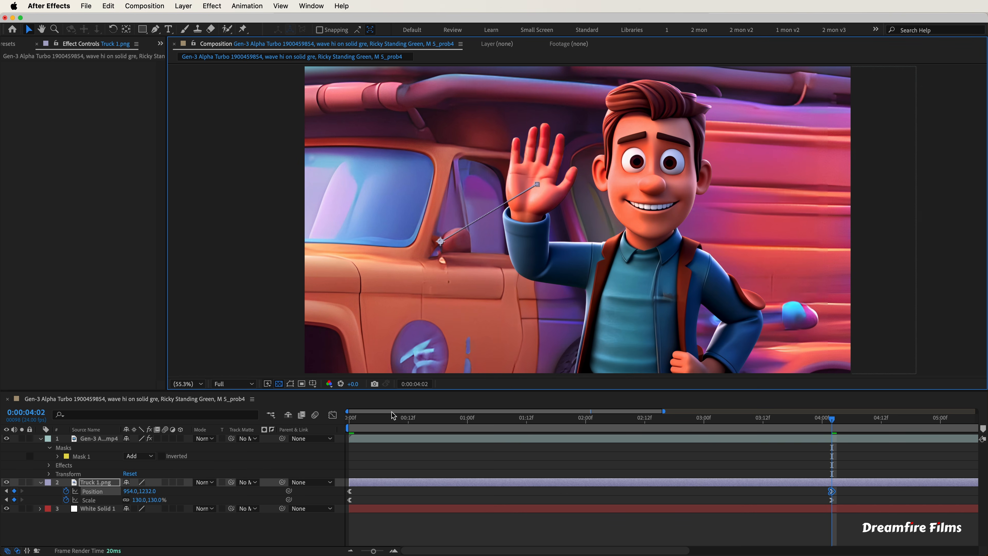
key("space")
left_click(830, 419)
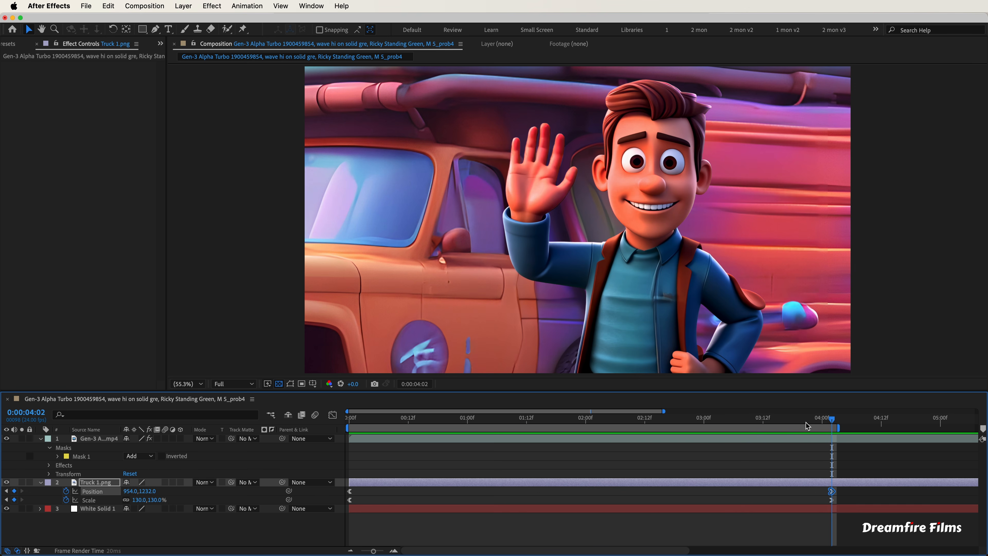
Apply Gaussian Blur to the truck, keyframe its Blurriness at 0.0, and move that keyframe back to about 0:00:02:01
left_click(777, 418)
right_click(57, 101)
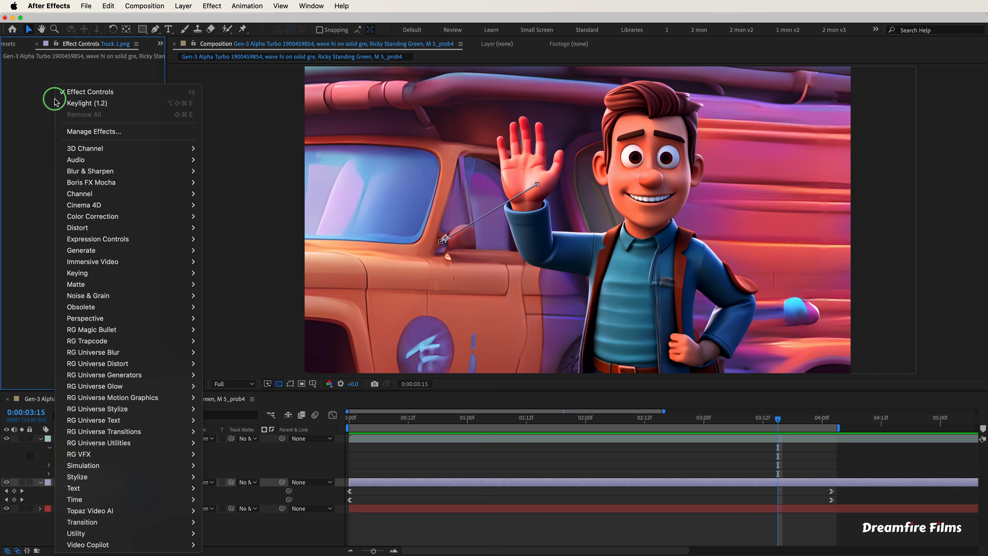
mouse_move(142, 171)
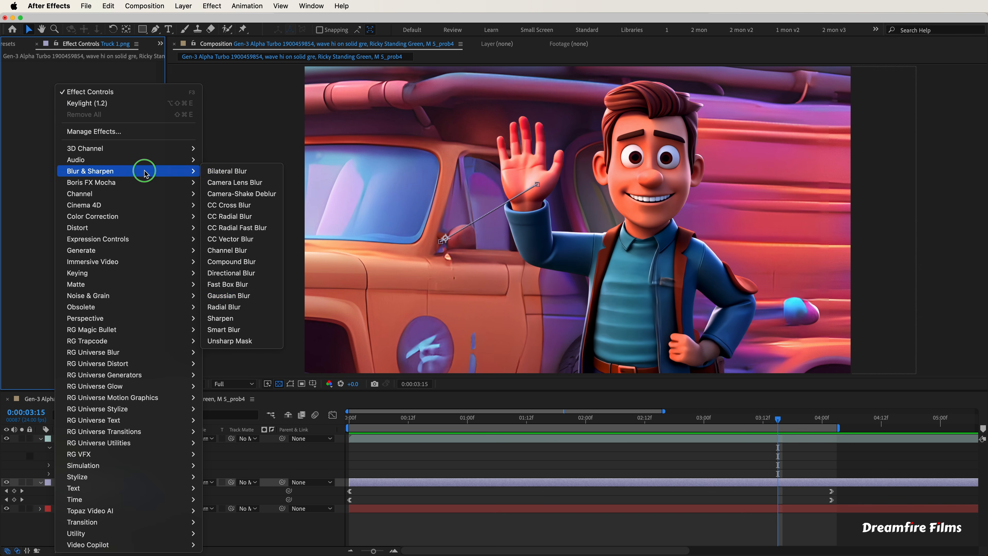
left_click(258, 295)
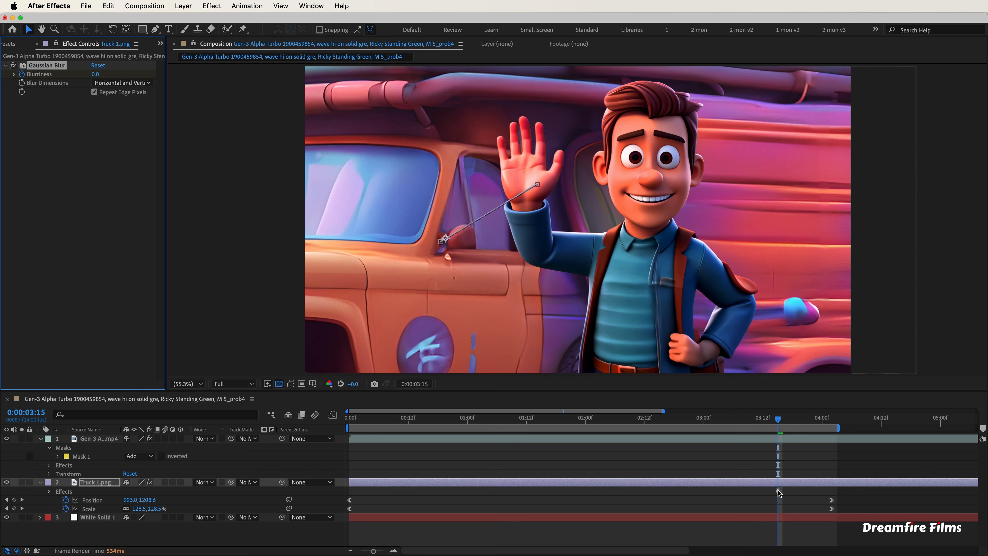
key("u")
left_click_drag(779, 500, 739, 502)
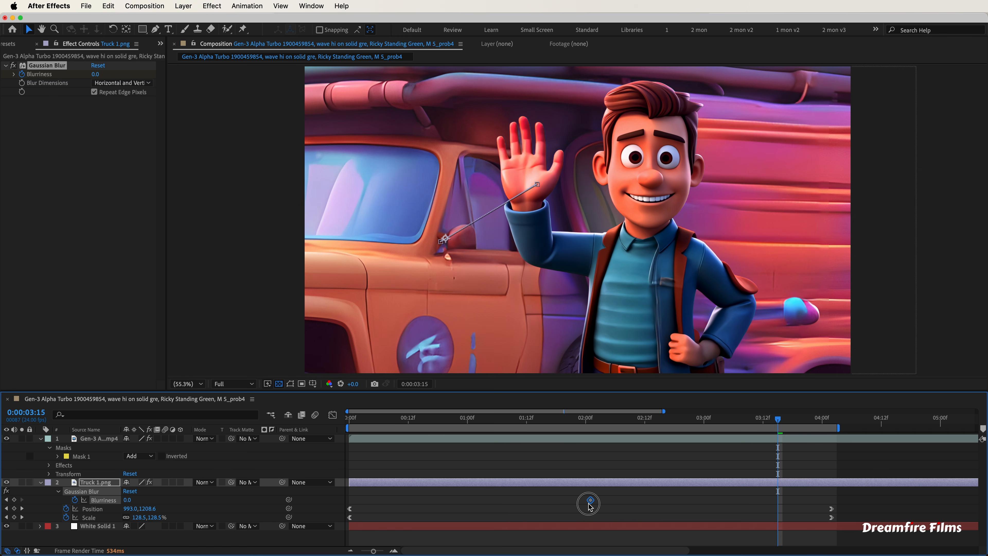
Keyframe the truck's Blurriness at 16.8 at 0:00:03:15, move the first blur keyframe to about 0:00:01:16, and preview
left_click(95, 74)
left_click_drag(118, 72, 155, 76)
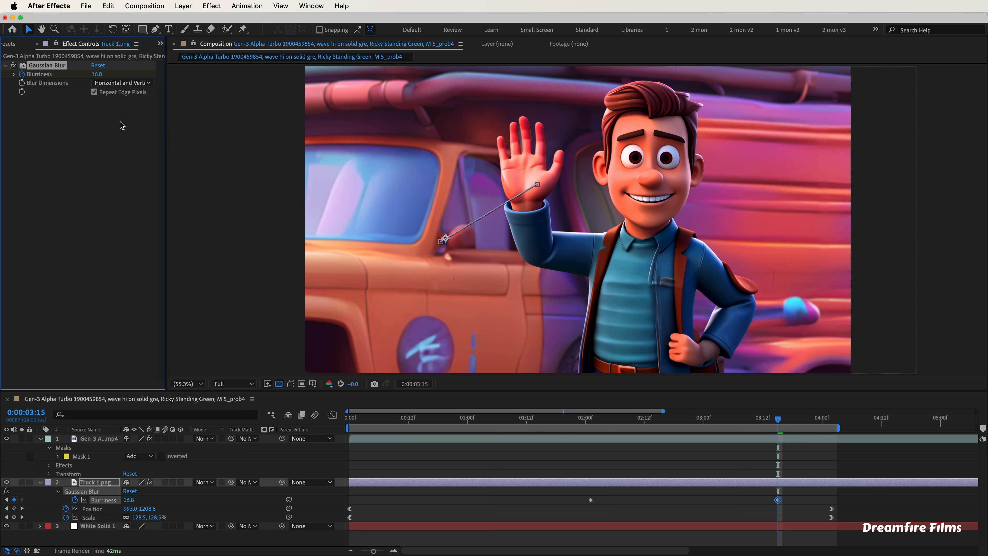
left_click_drag(591, 500, 570, 501)
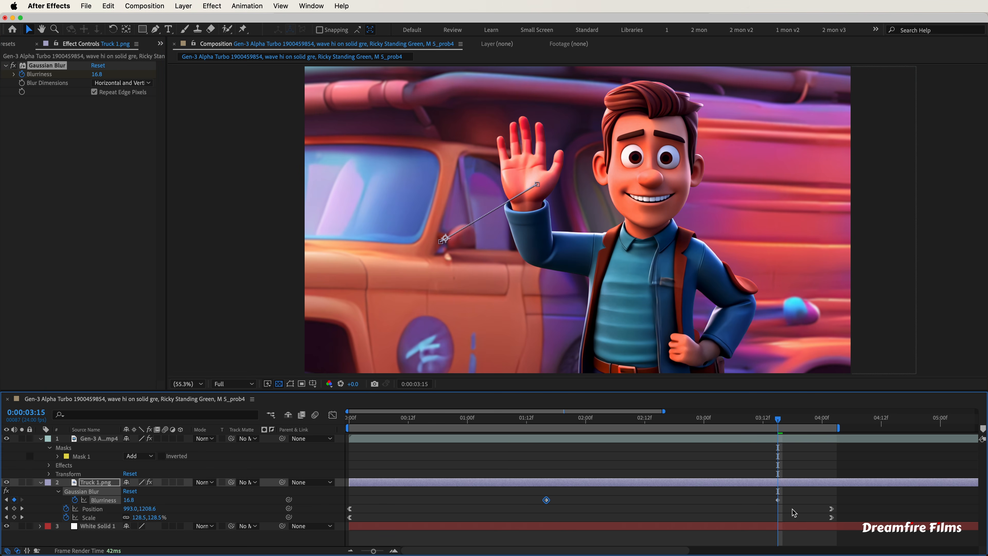
left_click_drag(603, 419, 181, 408)
key("space")
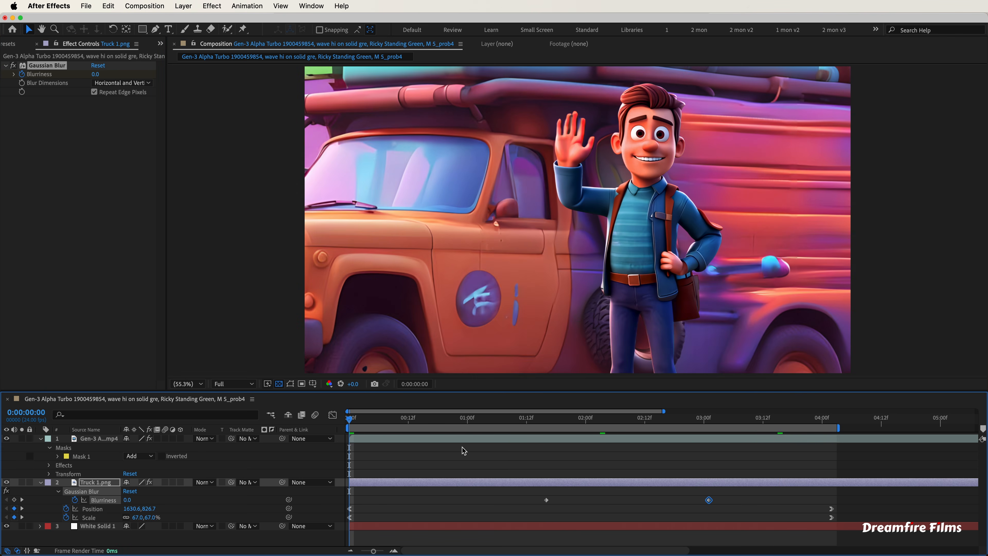
Move the Blurriness keyframes to about 0:00:00:08 and 0:00:02:16, raise the end value to 20.2, and scrub through the blur
left_click_drag(475, 508, 409, 508)
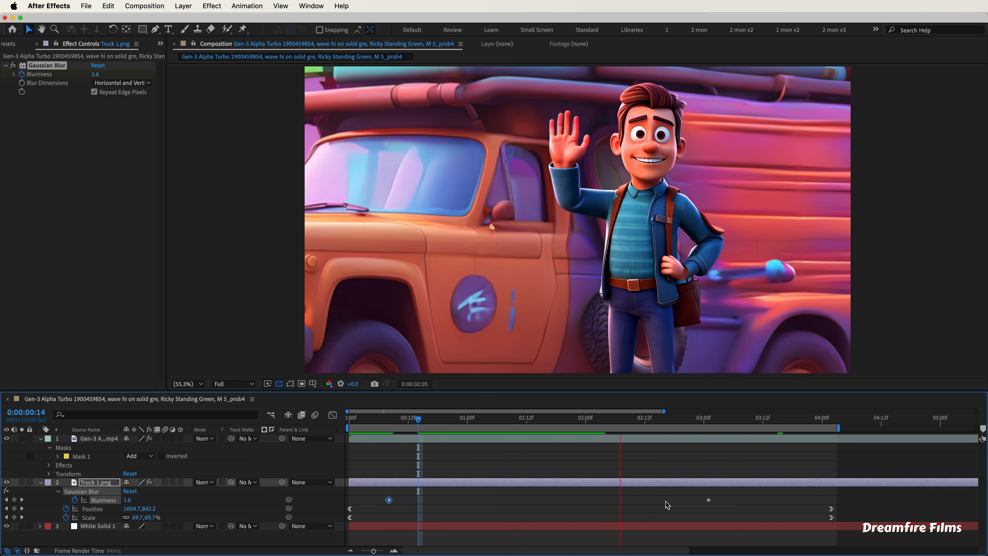
key("space")
left_click_drag(709, 500, 666, 505)
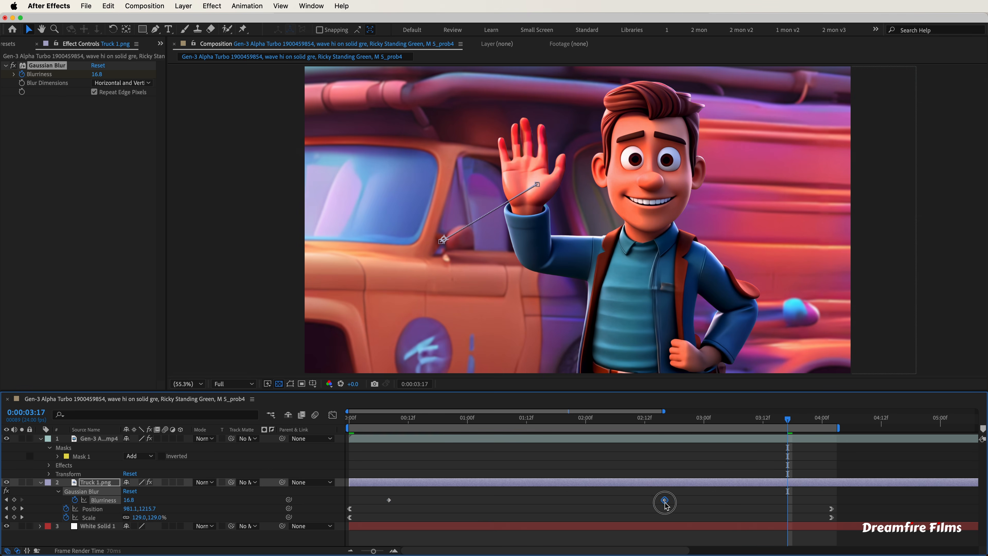
left_click(663, 424)
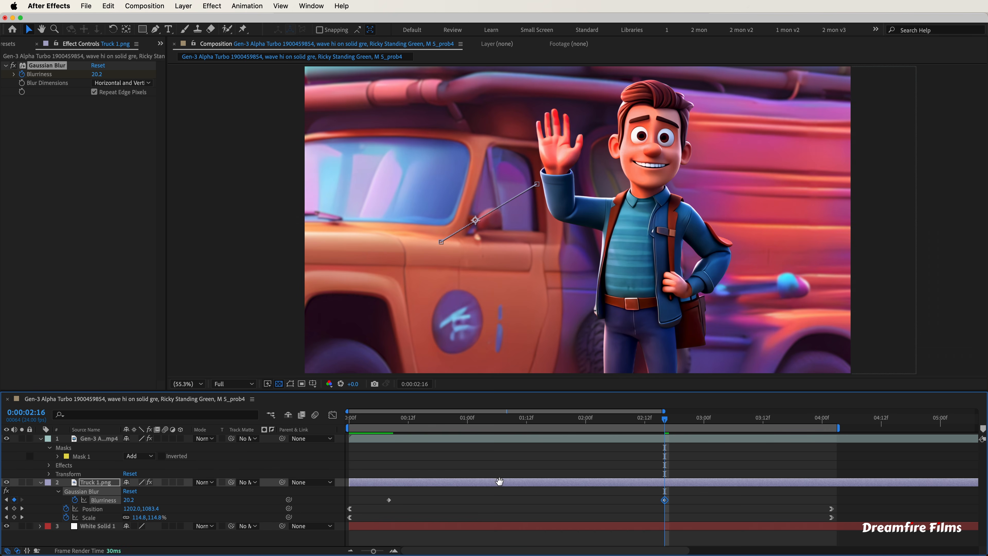
left_click_drag(640, 418, 347, 433)
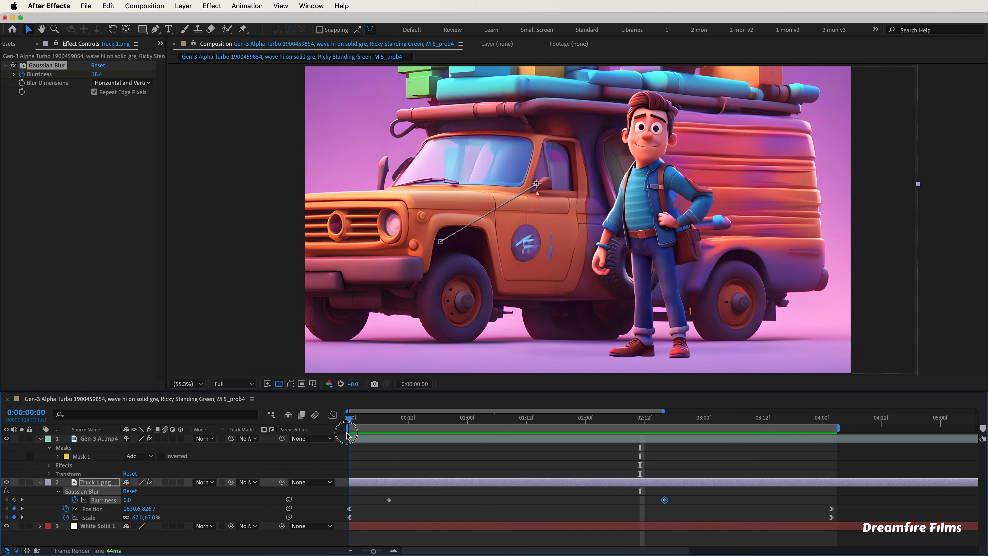
Add a null object to the composition and enlarge it in the viewer
left_click(344, 441)
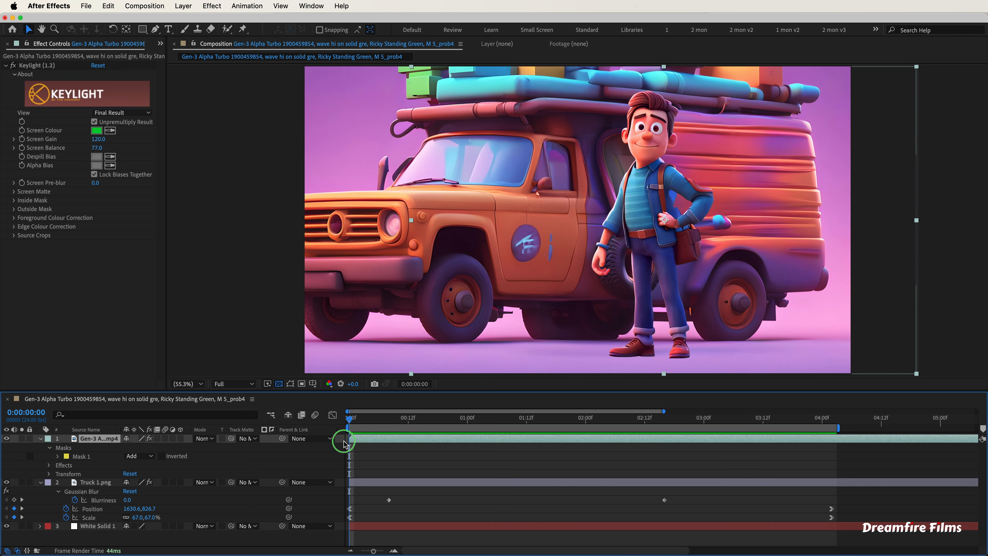
right_click(343, 443)
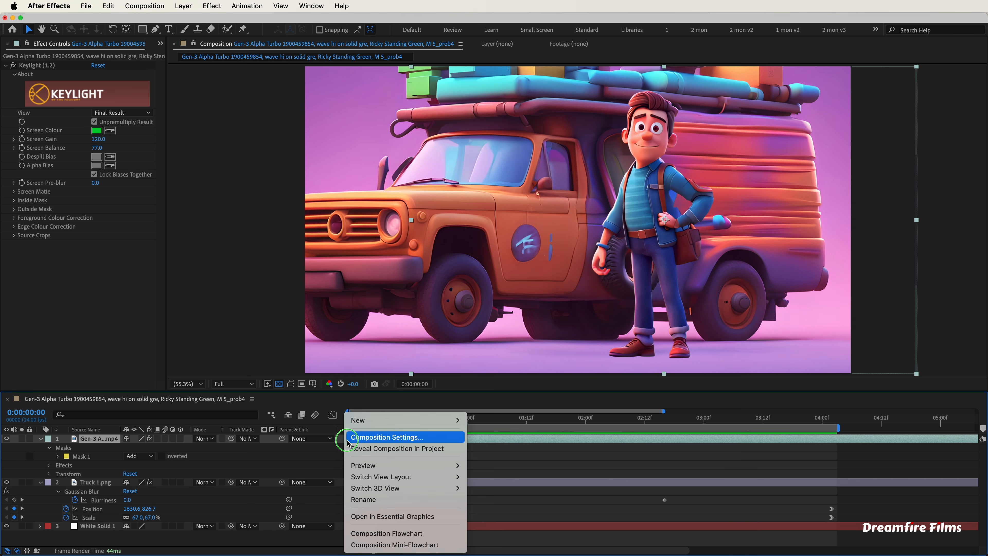
mouse_move(385, 420)
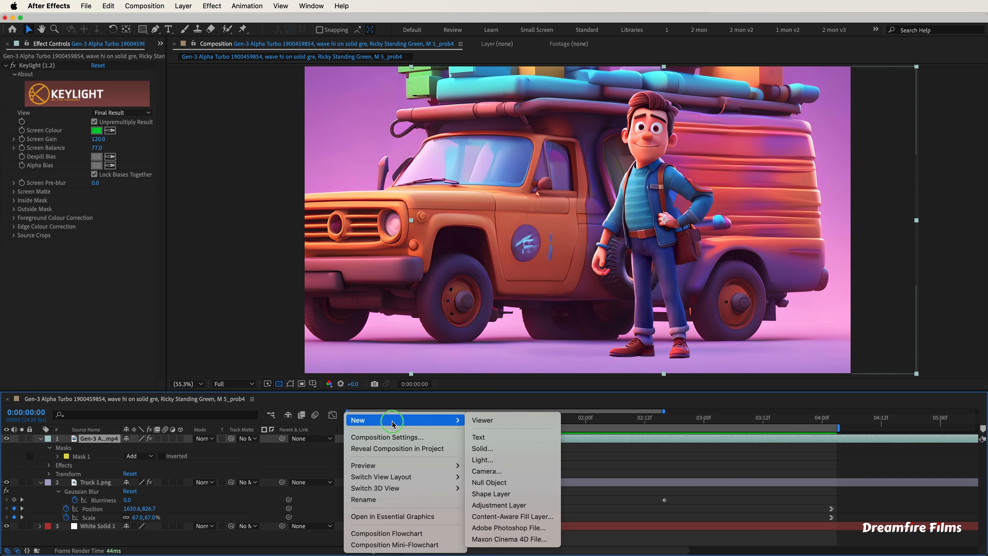
left_click(511, 482)
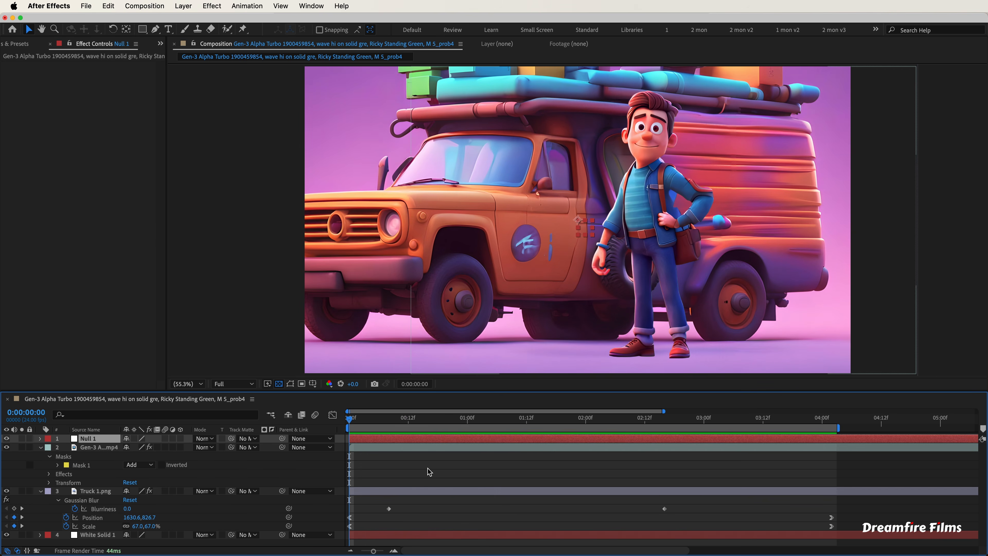
left_click_drag(596, 235, 636, 264)
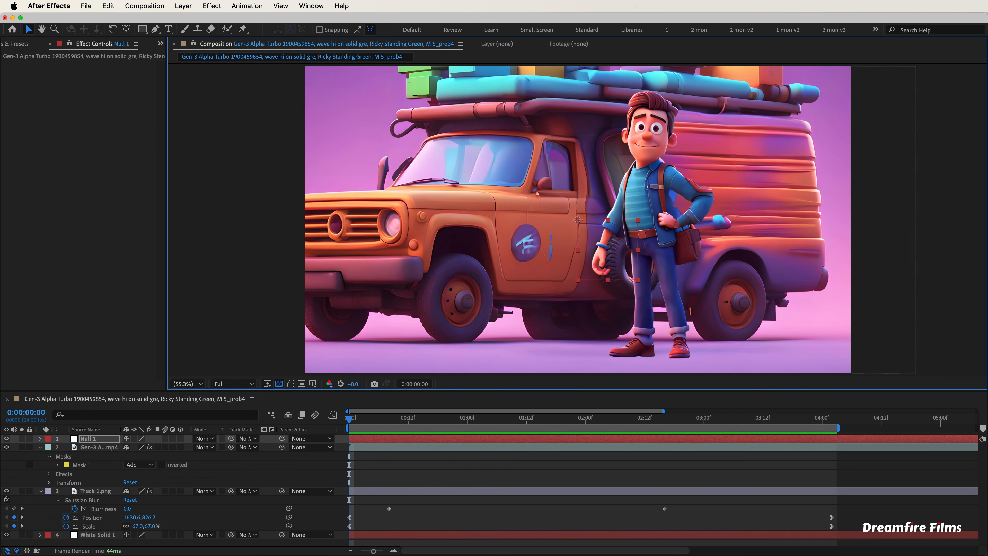
Parent the man and truck layers to Null 1 and move the null slightly right and down in the frame
left_click(417, 448)
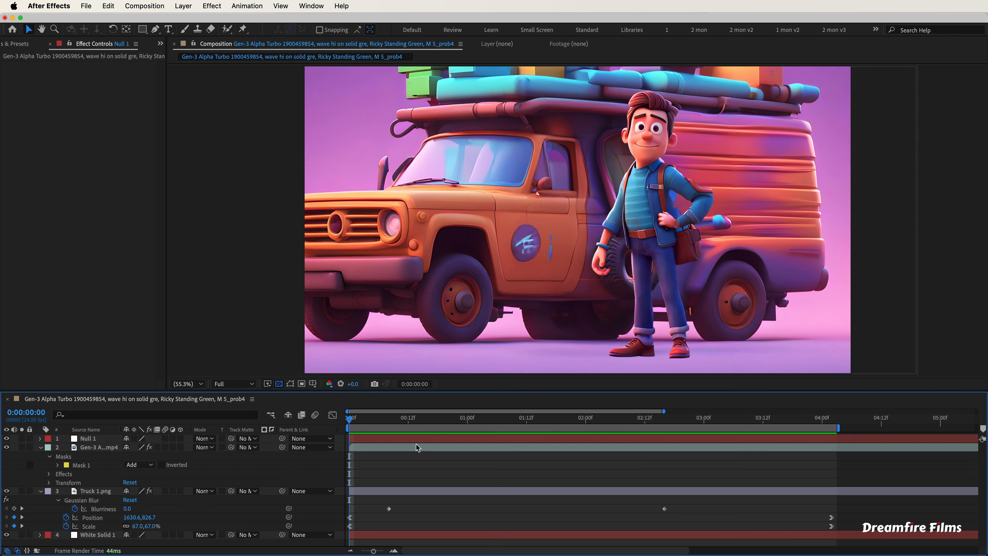
left_click(384, 491, "shift")
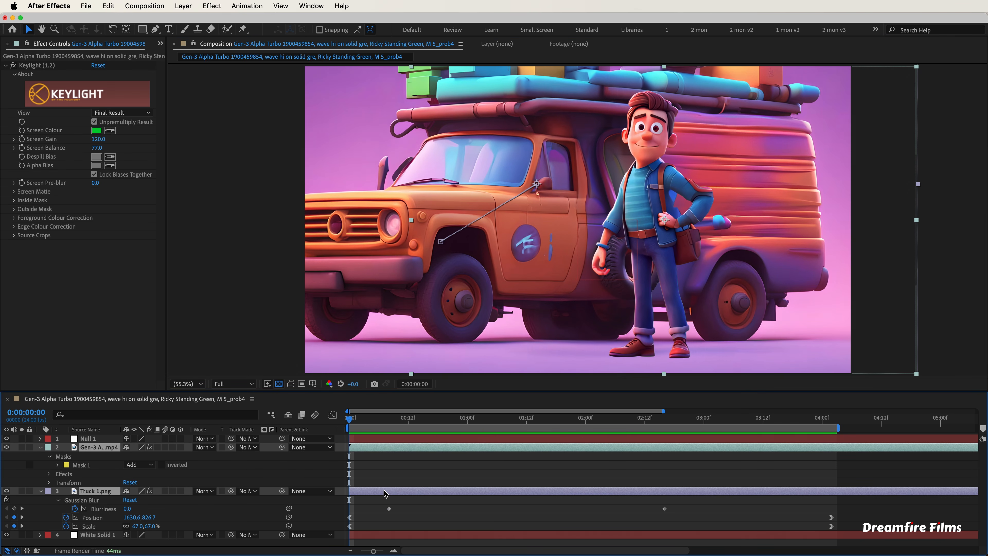
left_click_drag(143, 456, 102, 438)
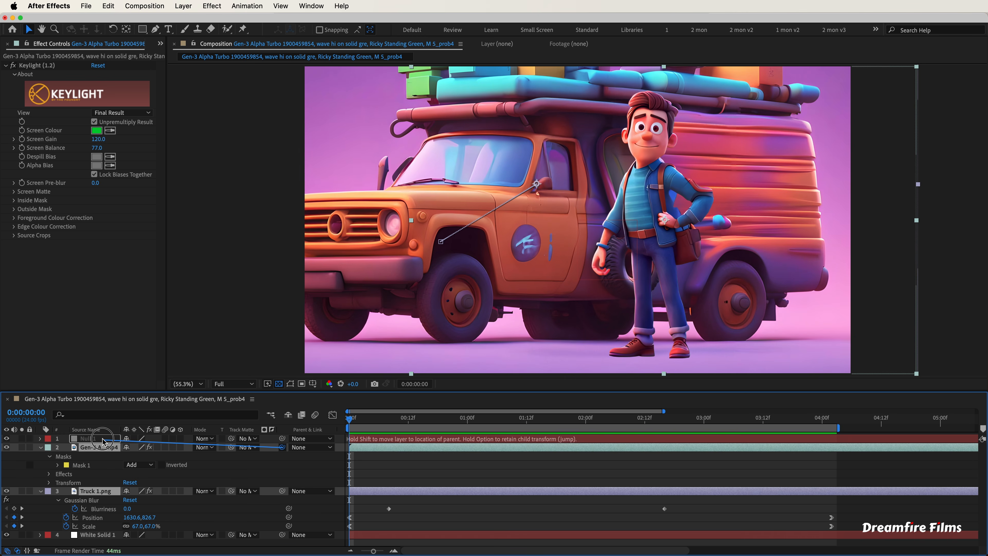
left_click_drag(104, 441, 102, 439)
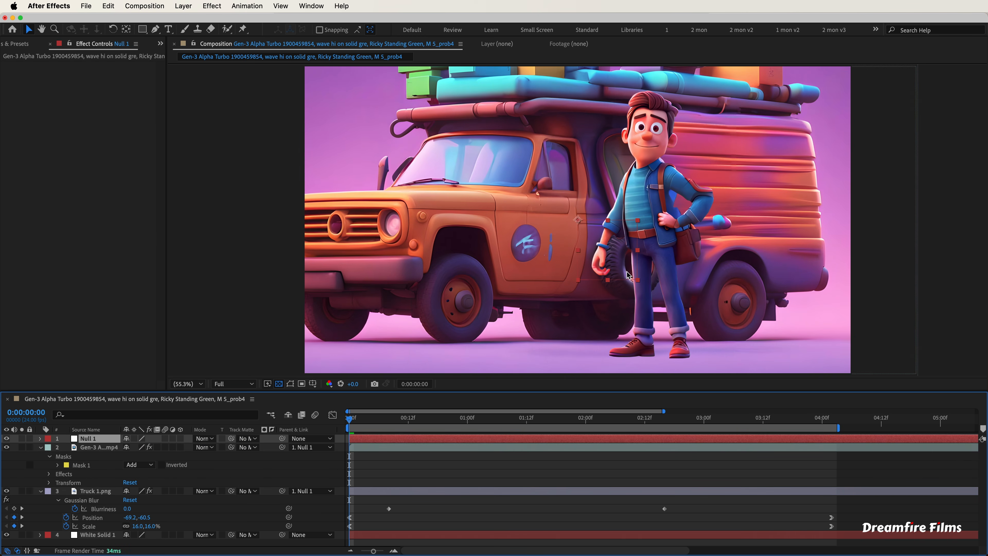
left_click_drag(621, 275, 633, 305)
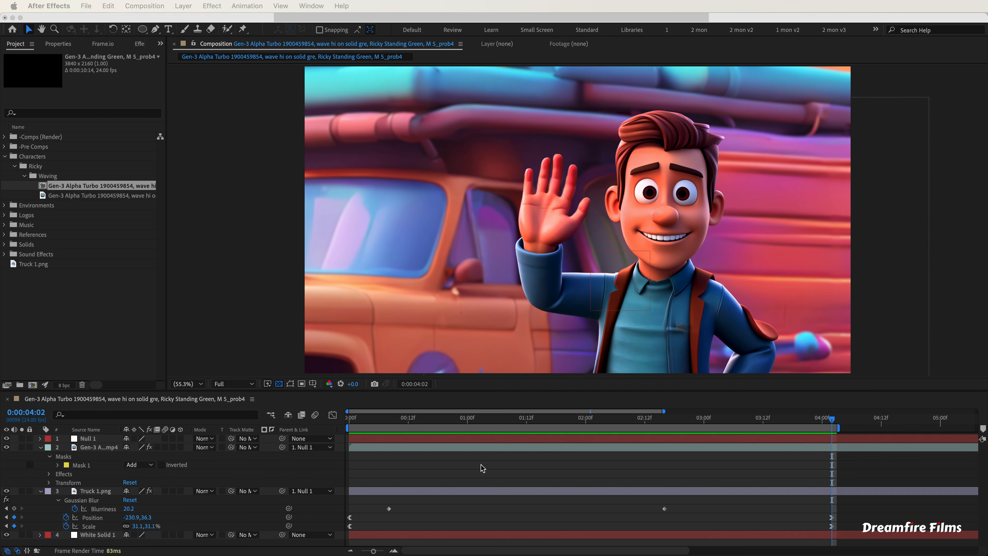
Keyframe the man's Position at the first frame, raise him to about 146.1, -57.1 at 0:00:04:02, and preview
key("p")
left_click(347, 421)
left_click_drag(345, 421, 389, 420)
left_click(66, 455)
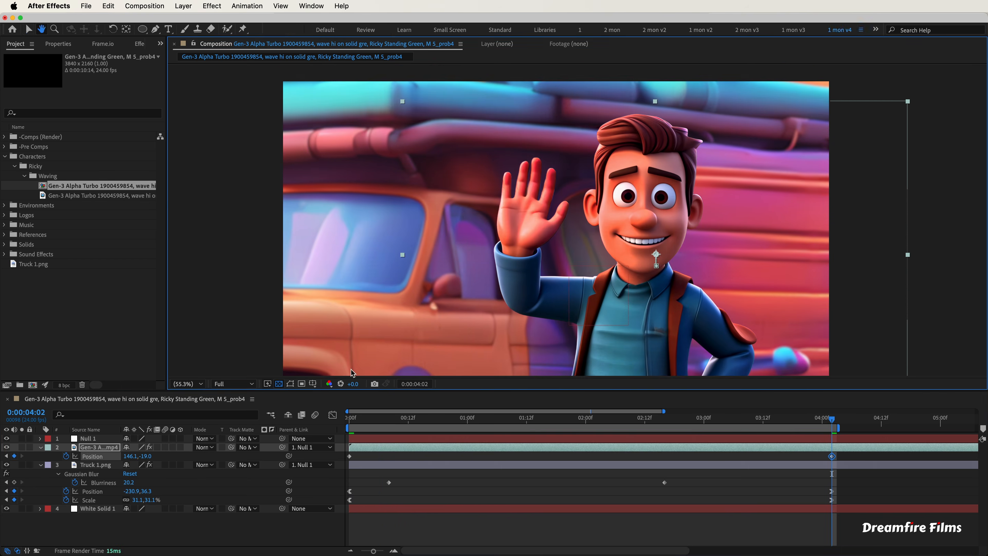
left_click_drag(673, 328, 673, 294)
key("space")
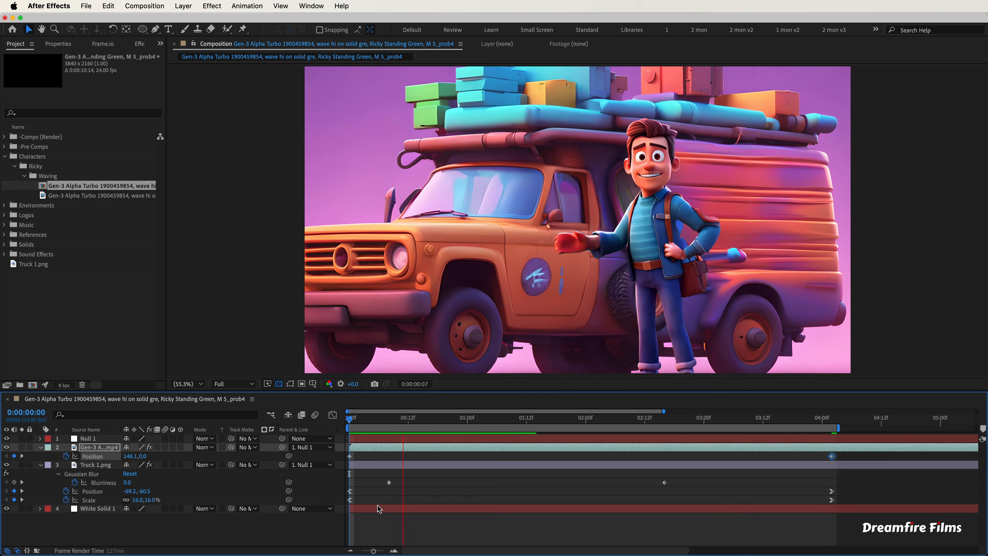
Adjust the truck's Scale at 0:00:04:02 and move it up and left to about -308.7, -13.0
left_click(669, 466)
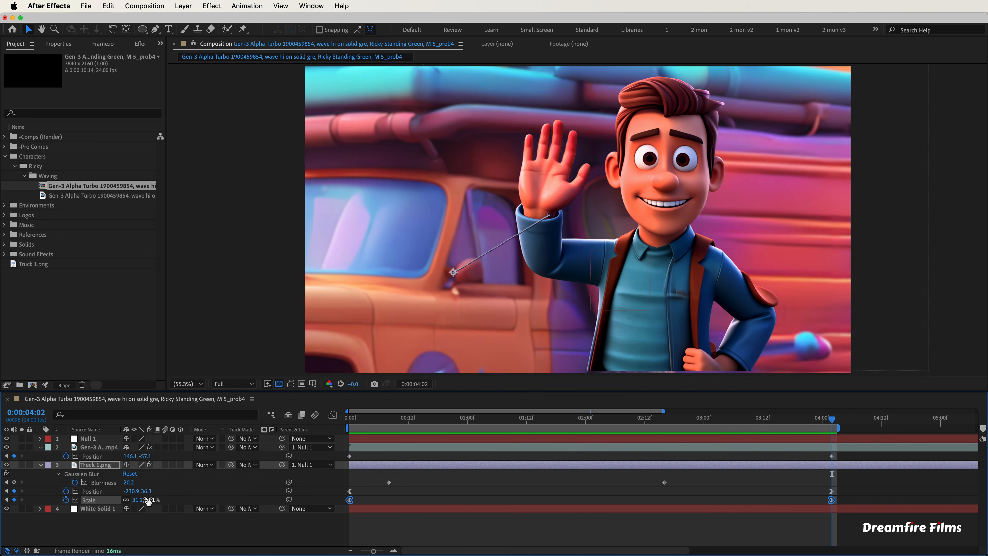
left_click_drag(148, 502, 146, 501)
left_click_drag(518, 335, 479, 313)
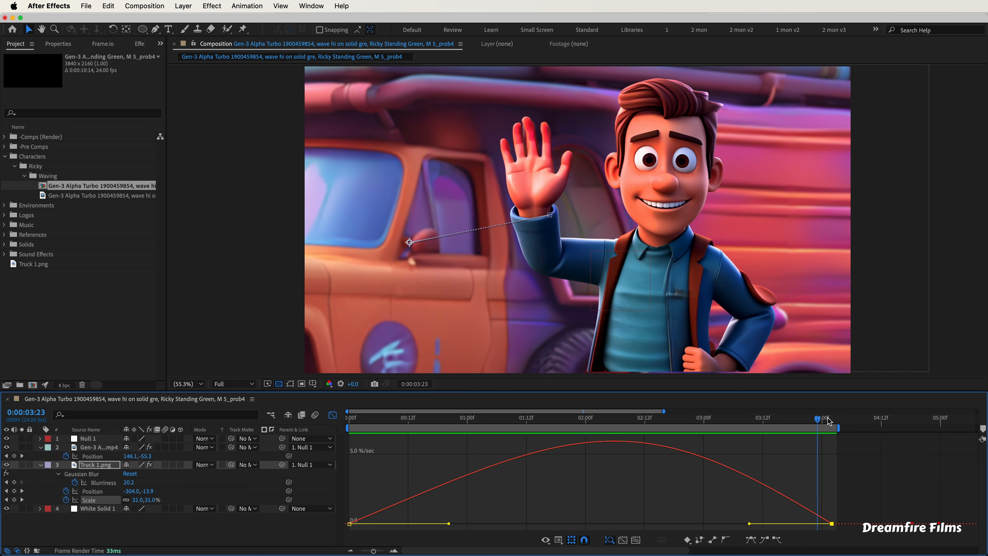
Shorten the incoming influence of the truck's Scale keyframe at 0:00:04:02, set its value to 33.0%, and preview the motion
left_click_drag(829, 421, 455, 433)
left_click_drag(455, 432, 347, 433)
key("space")
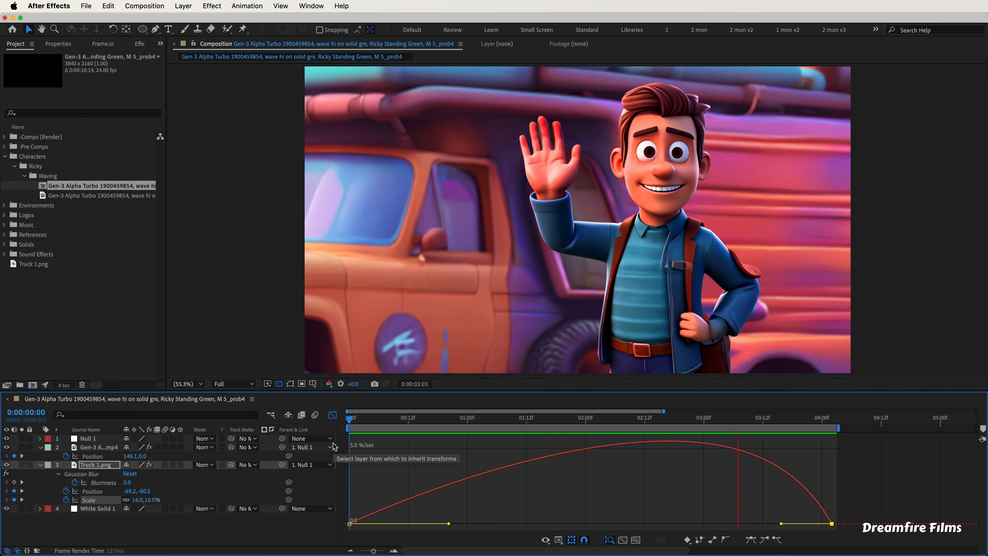
left_click(332, 415)
key("space")
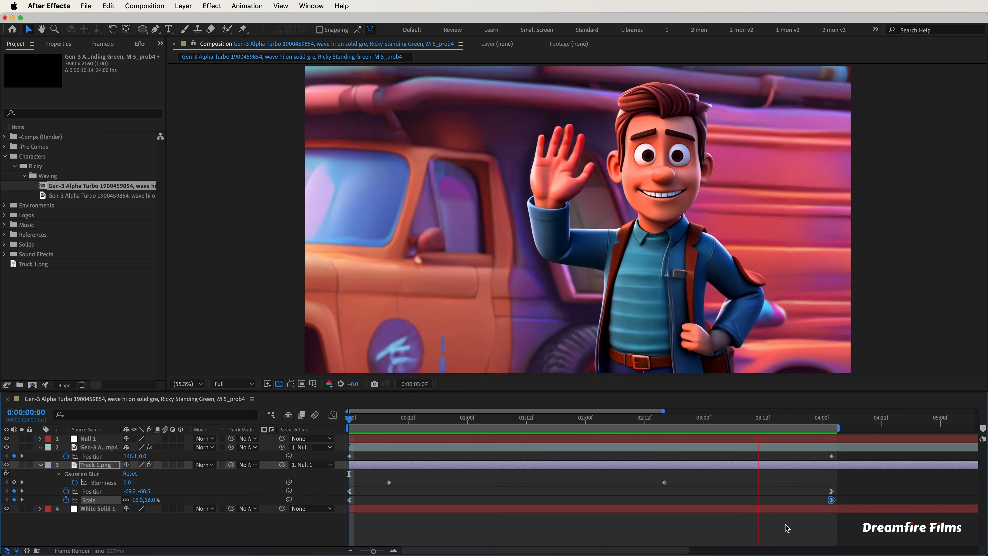
key("space")
key("space")
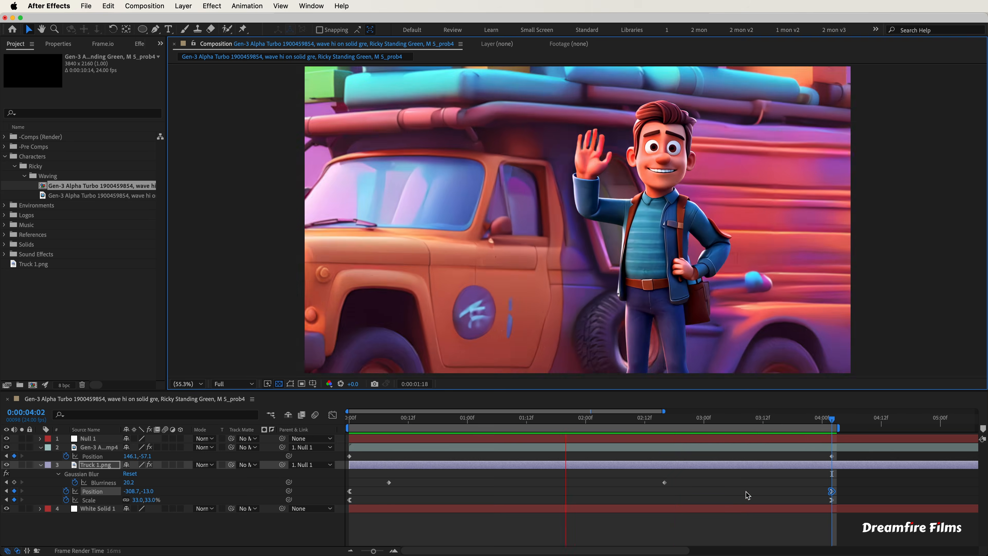
Keyframe the man's Scale from 23.9% to 25.0% and place his eased Position and Scale end keyframes at about 0:00:03:09
left_click(682, 291)
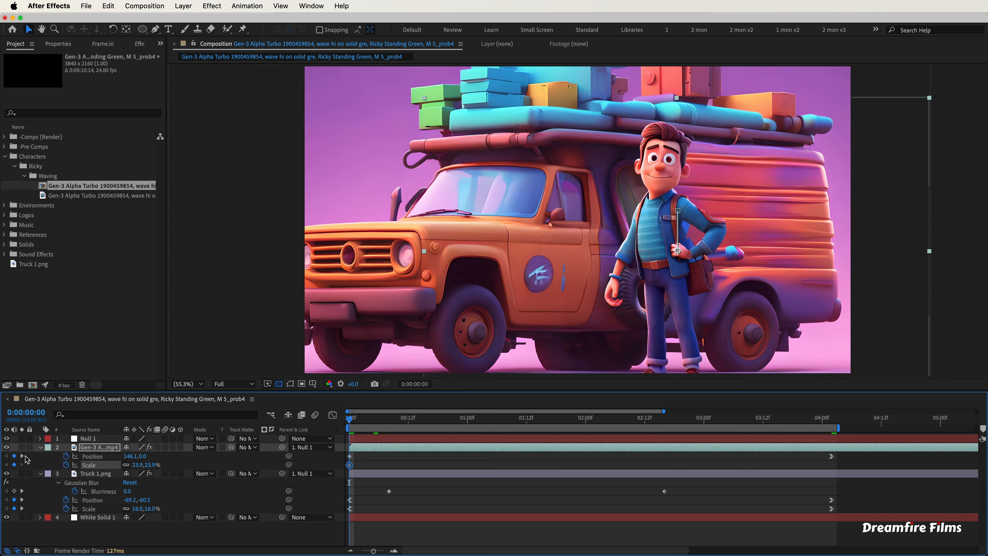
left_click_drag(583, 438, 676, 433)
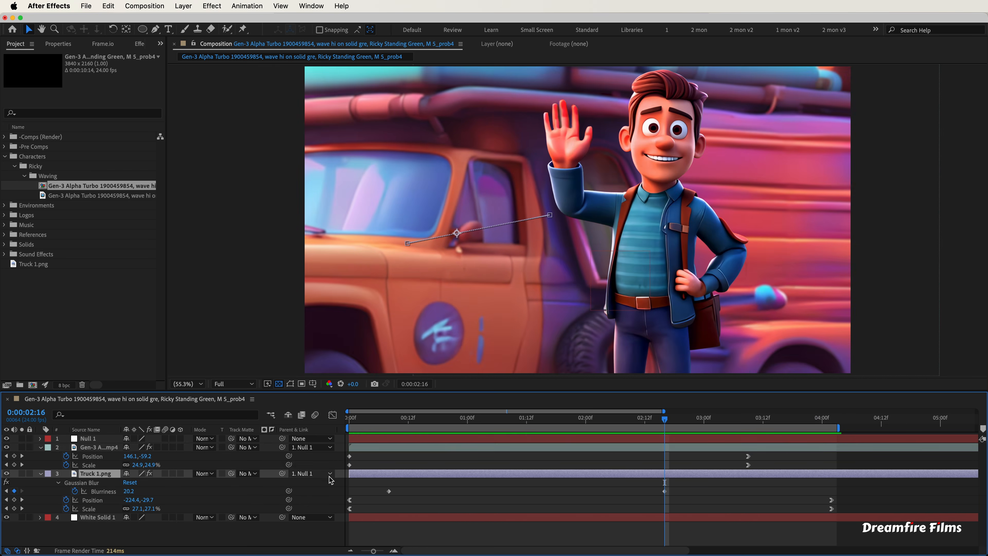
Add a second null above the truck, parent the truck to it, and keyframe the null's Scale at 313.5% at 0:00:02:16
right_click(339, 532)
mouse_move(370, 420)
left_click(544, 483)
left_click(360, 484)
left_click_drag(282, 482, 84, 475)
left_click(89, 474)
key("s")
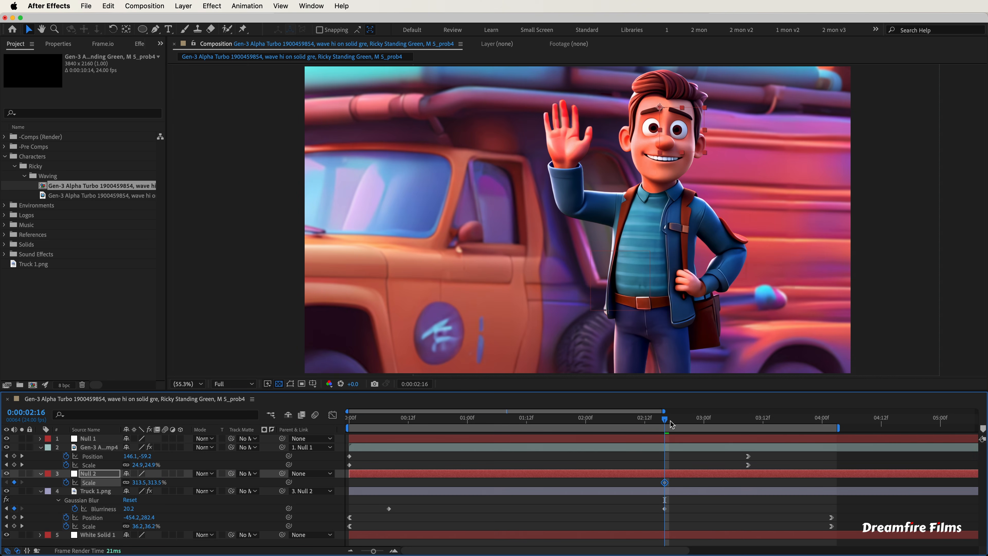
Keyframe Null 2's Scale at about 327.5% at 0:00:04:02, apply Easy Ease In to that keyframe, and preview
left_click_drag(671, 423, 841, 422)
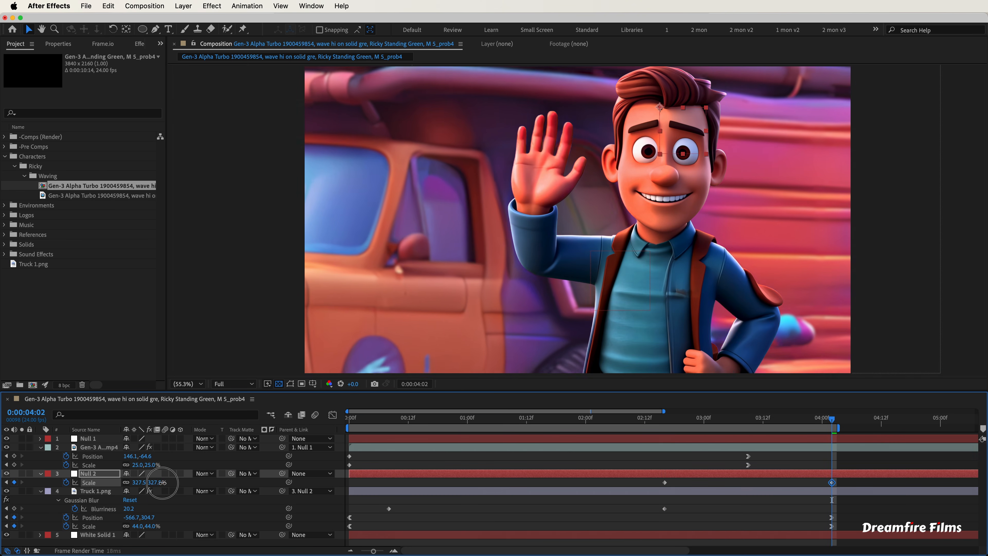
left_click(660, 420)
right_click(833, 484)
mouse_move(871, 540)
left_click(764, 488)
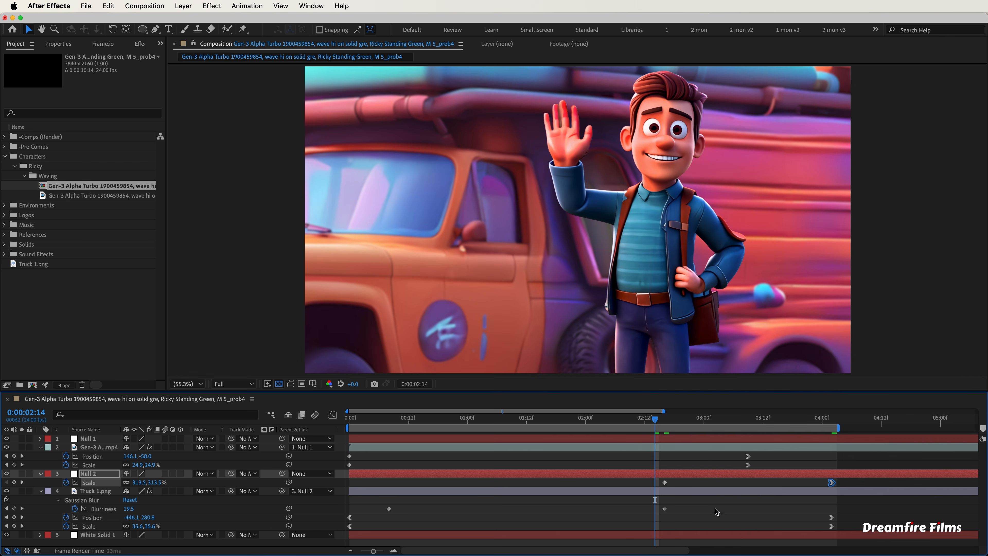
key("space")
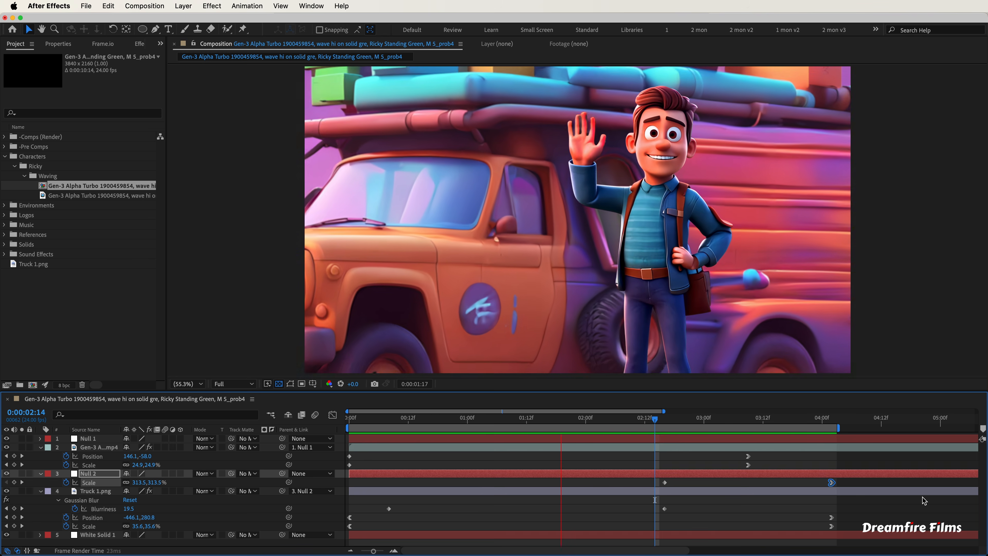
Apply Easy Ease Out to Null 2's Scale keyframe at 0:00:02:16 and preview the animation
key("space")
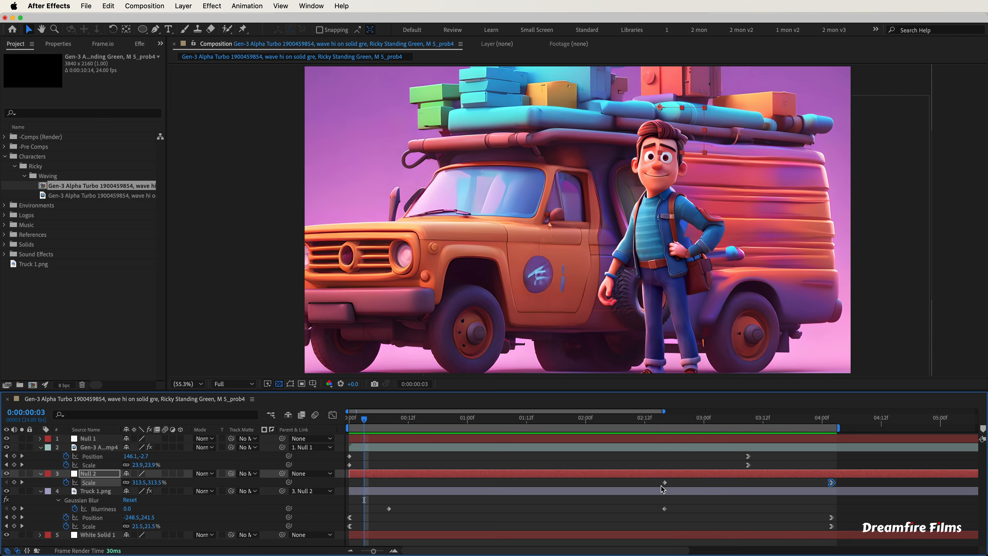
right_click(665, 483)
mouse_move(712, 544)
left_click(810, 498)
key("space")
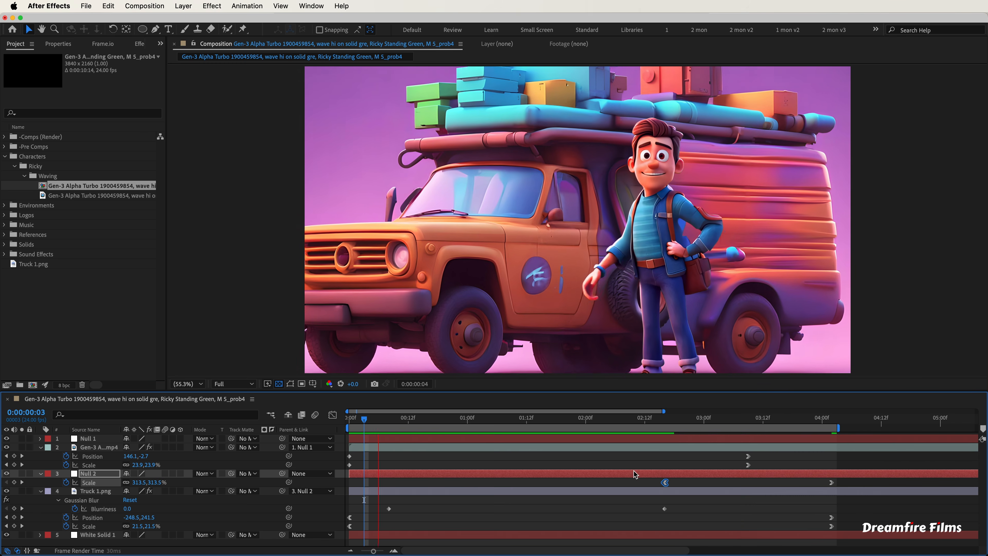